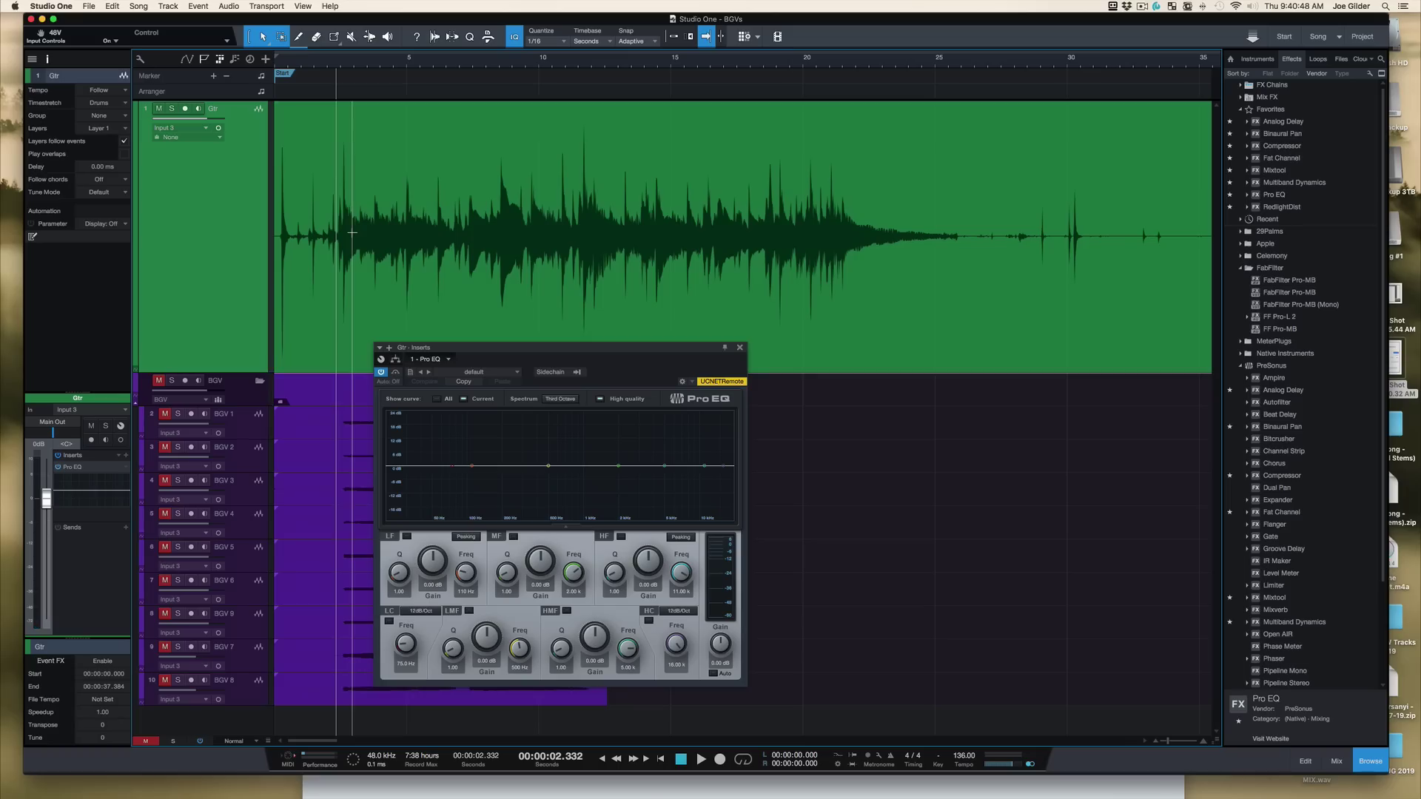
# Step: Move the Pro EQ window down off the guitar waveform and return the playback position to the song start
pyautogui.moveTo(327, 58); pyautogui.dragTo(334, 85)
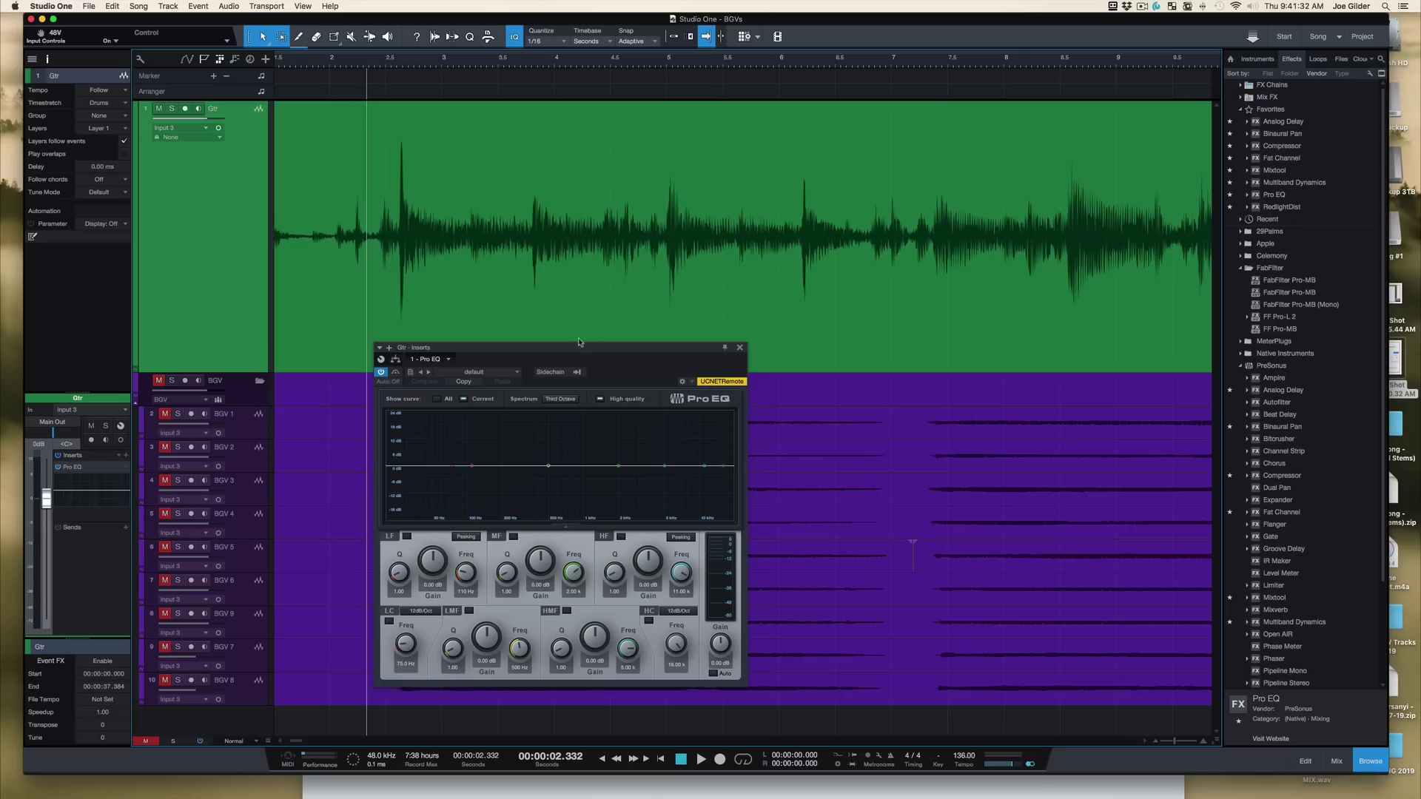
pyautogui.moveTo(573, 351); pyautogui.dragTo(626, 393)
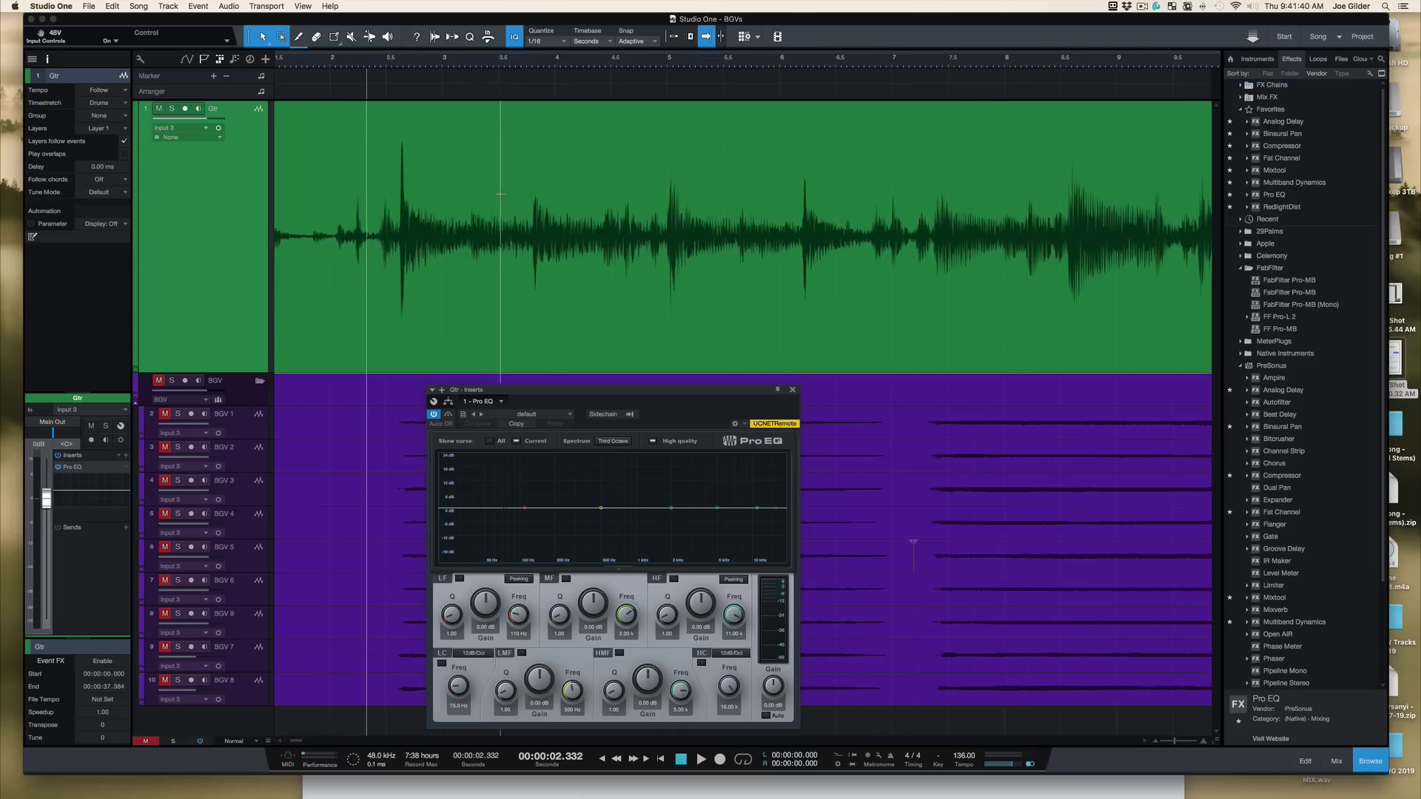
pyautogui.hscroll(-3, 501, 194)
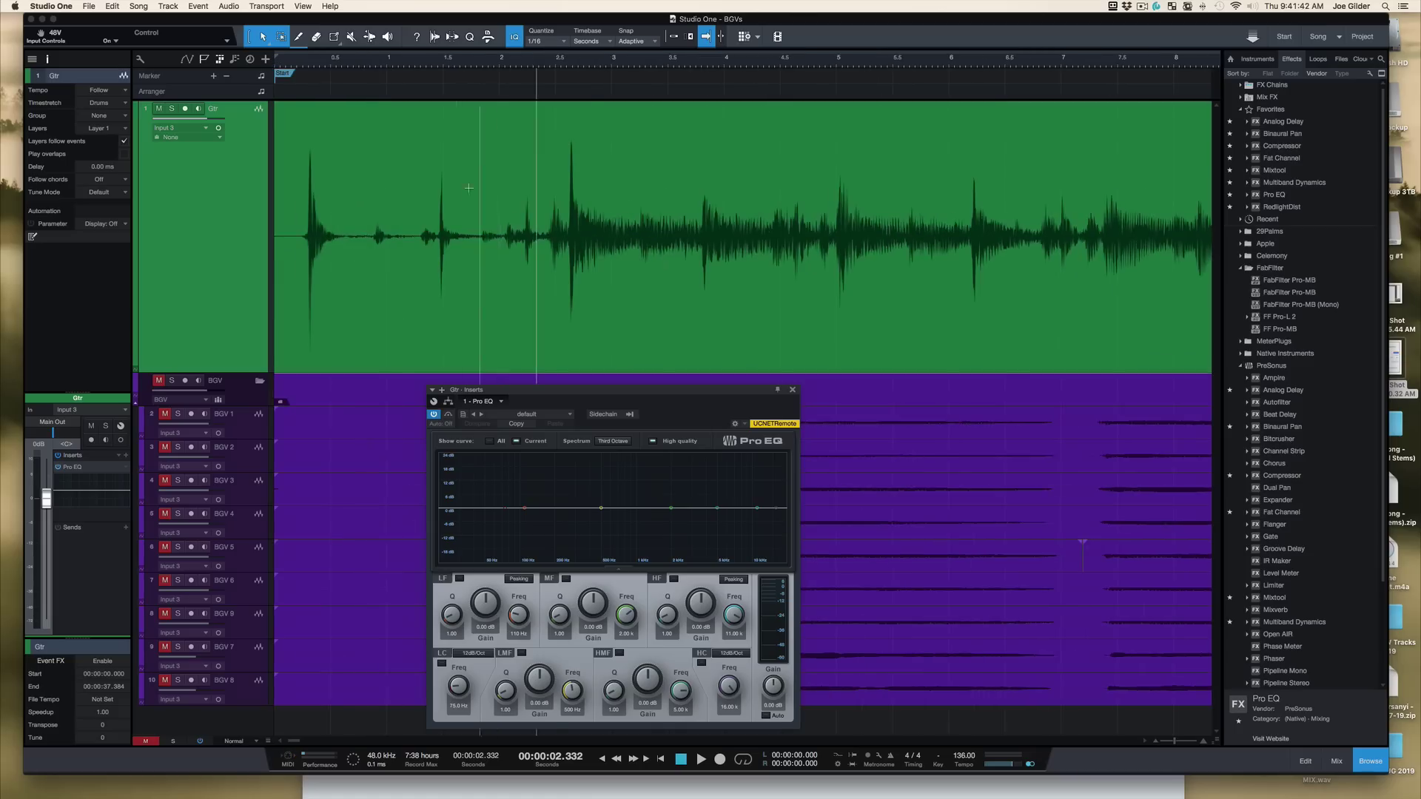
pyautogui.press(',')
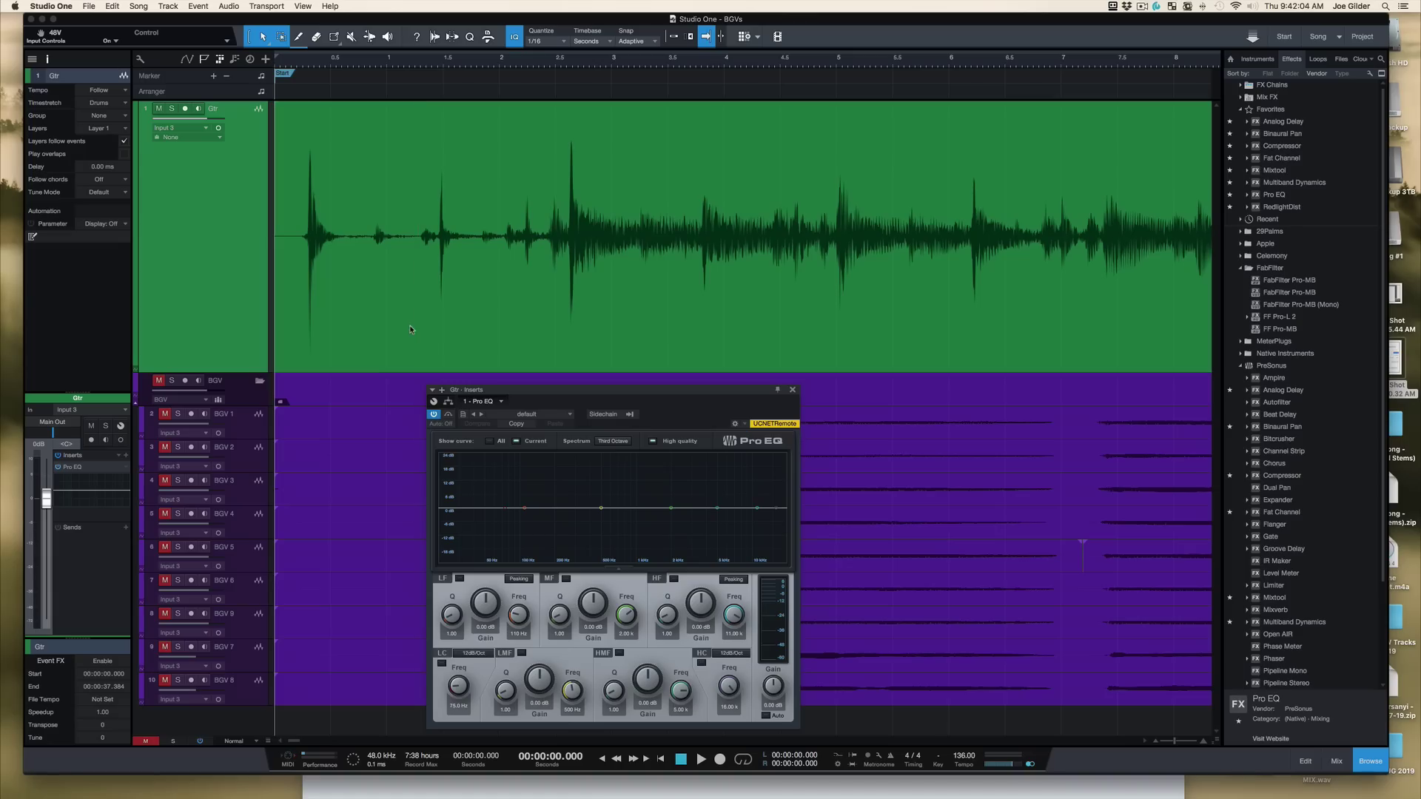
# Step: Select the guitar event and audition it from the song start through the flat Pro EQ
pyautogui.scroll(-5, 411, 326)
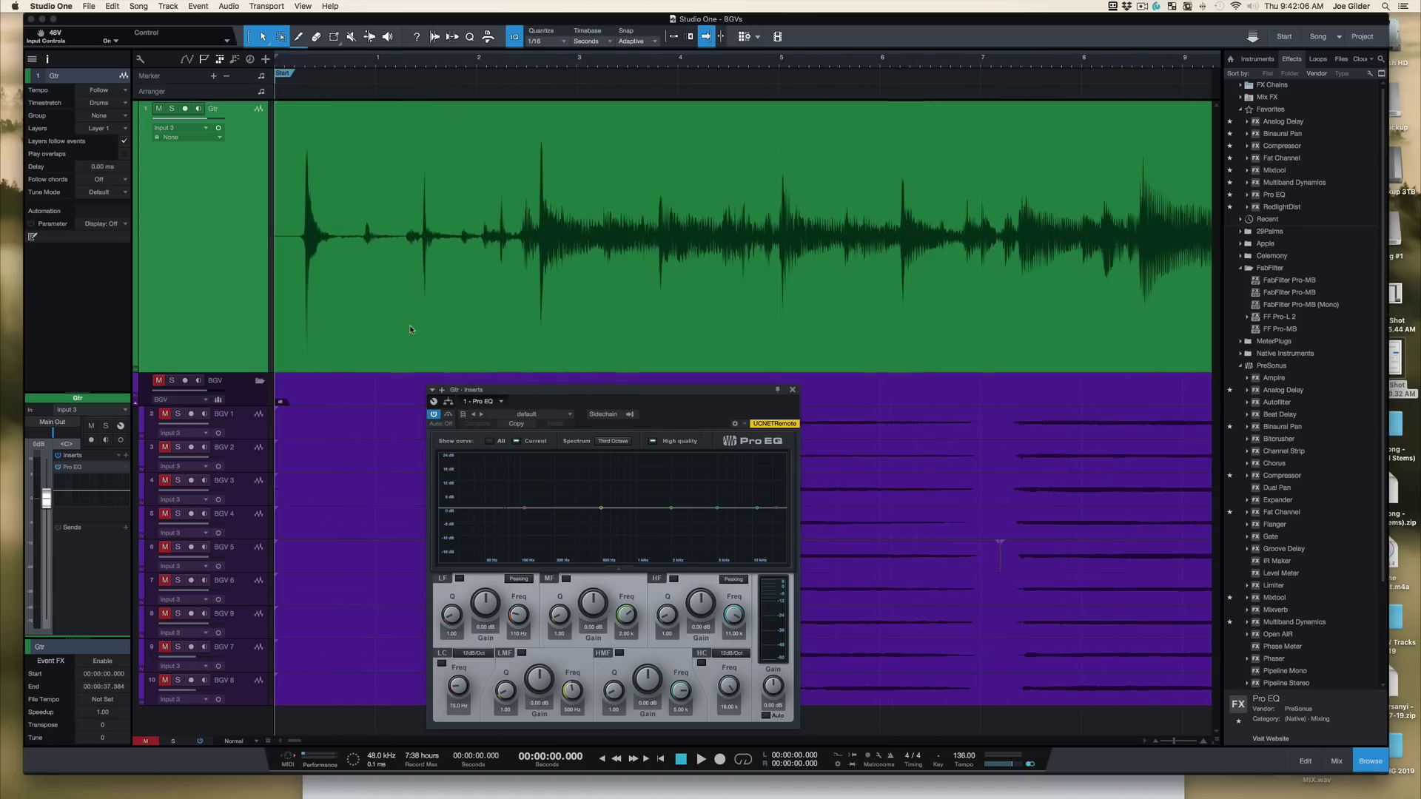
pyautogui.click(370, 302)
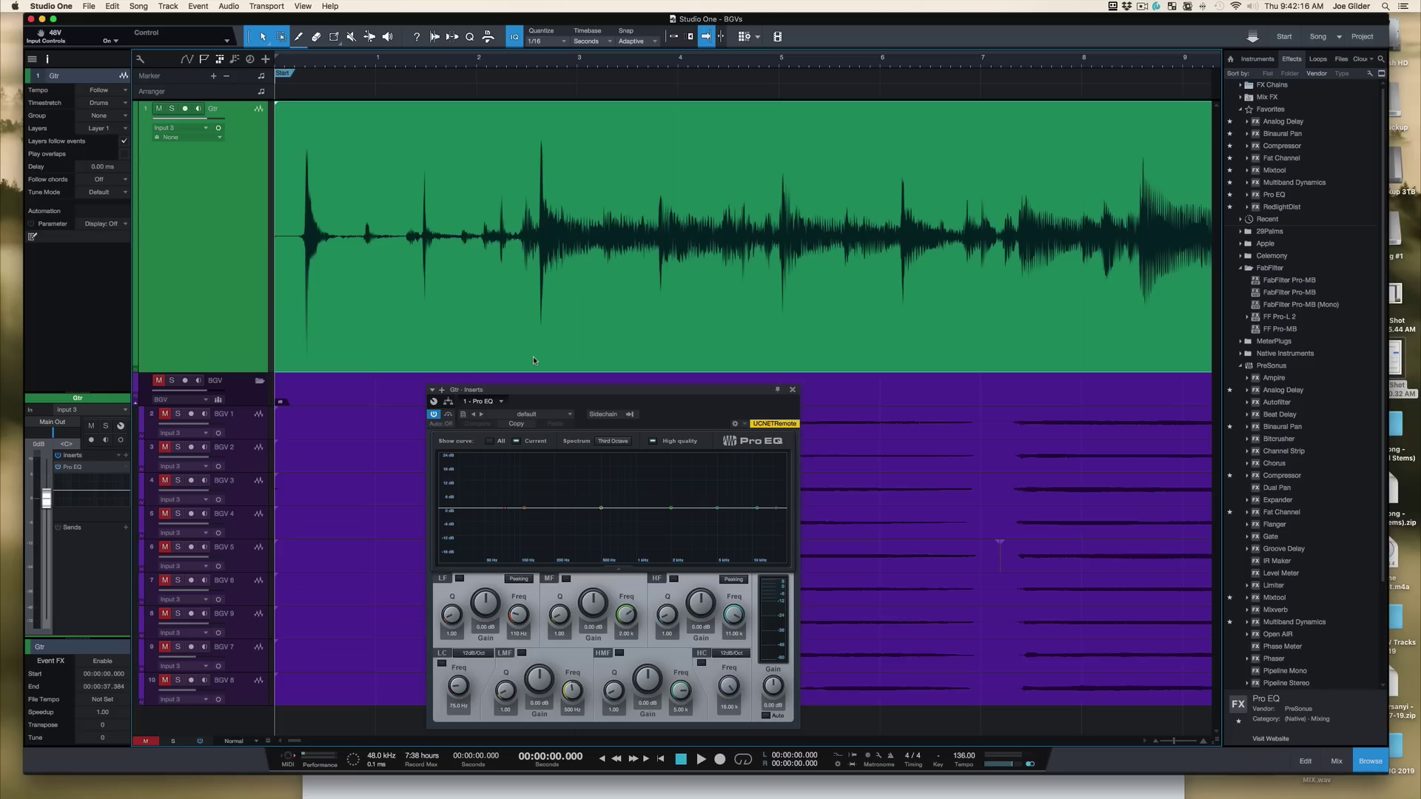
pyautogui.press('space')
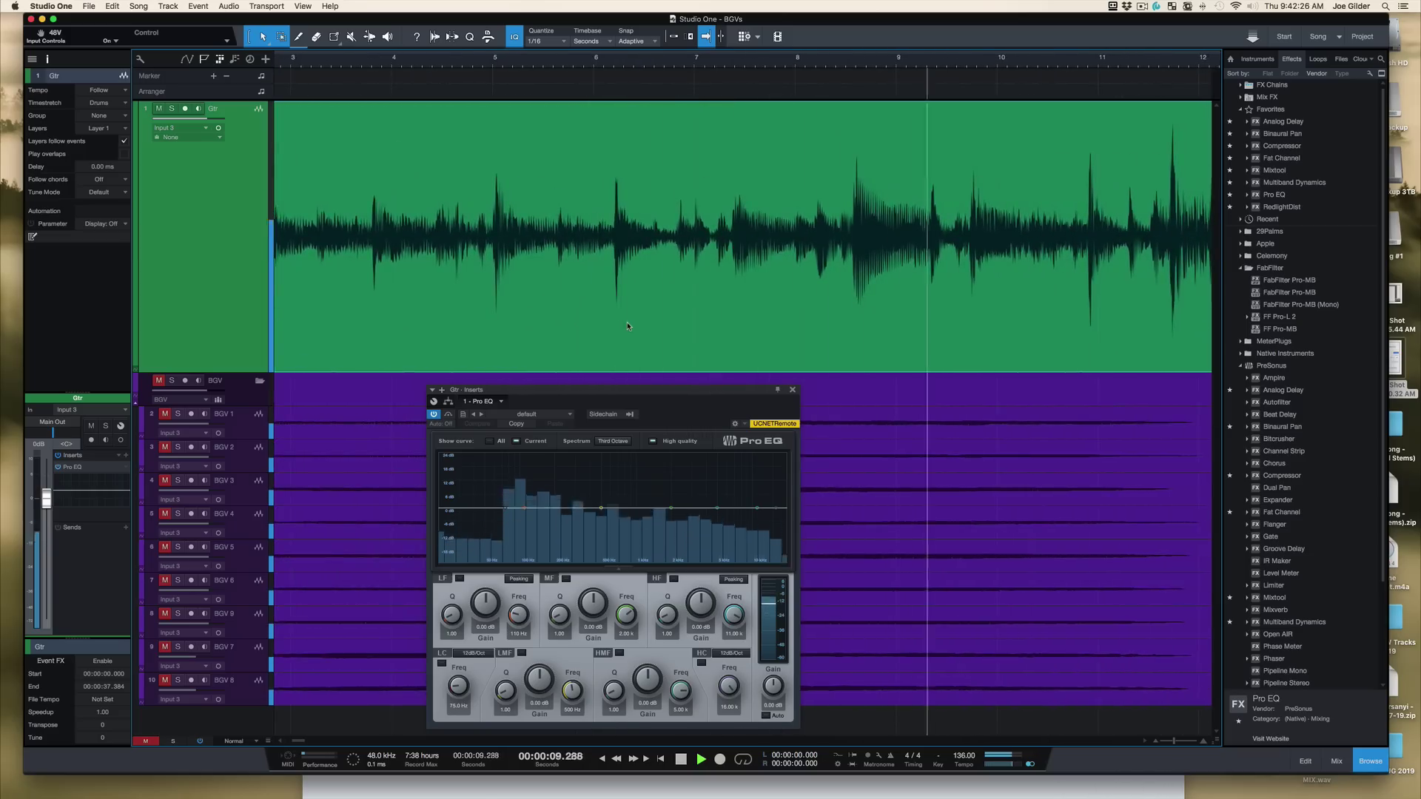
pyautogui.press('space')
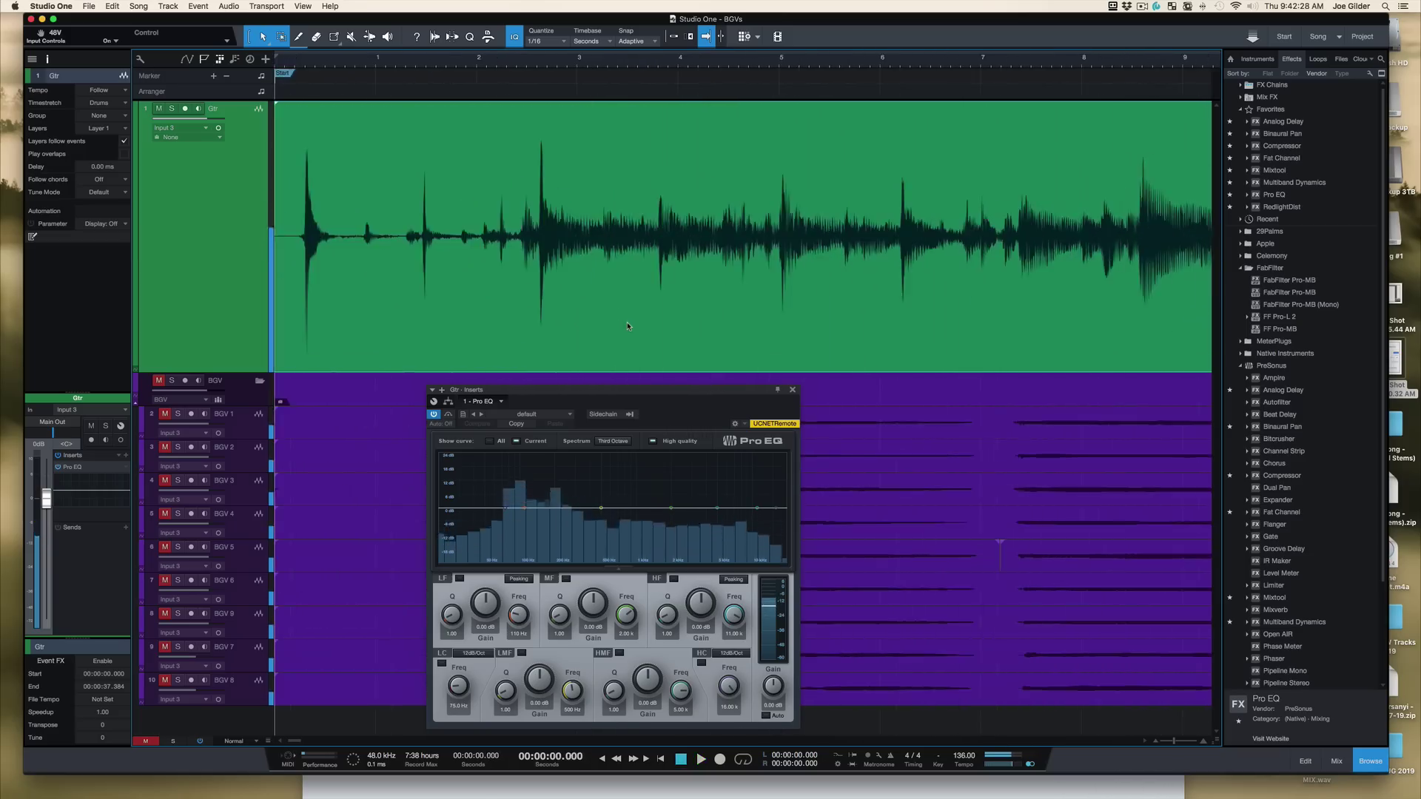
# Step: Set the playback start position to 2.580 seconds, just before the loud guitar strum
pyautogui.hscroll(3, 610, 278)
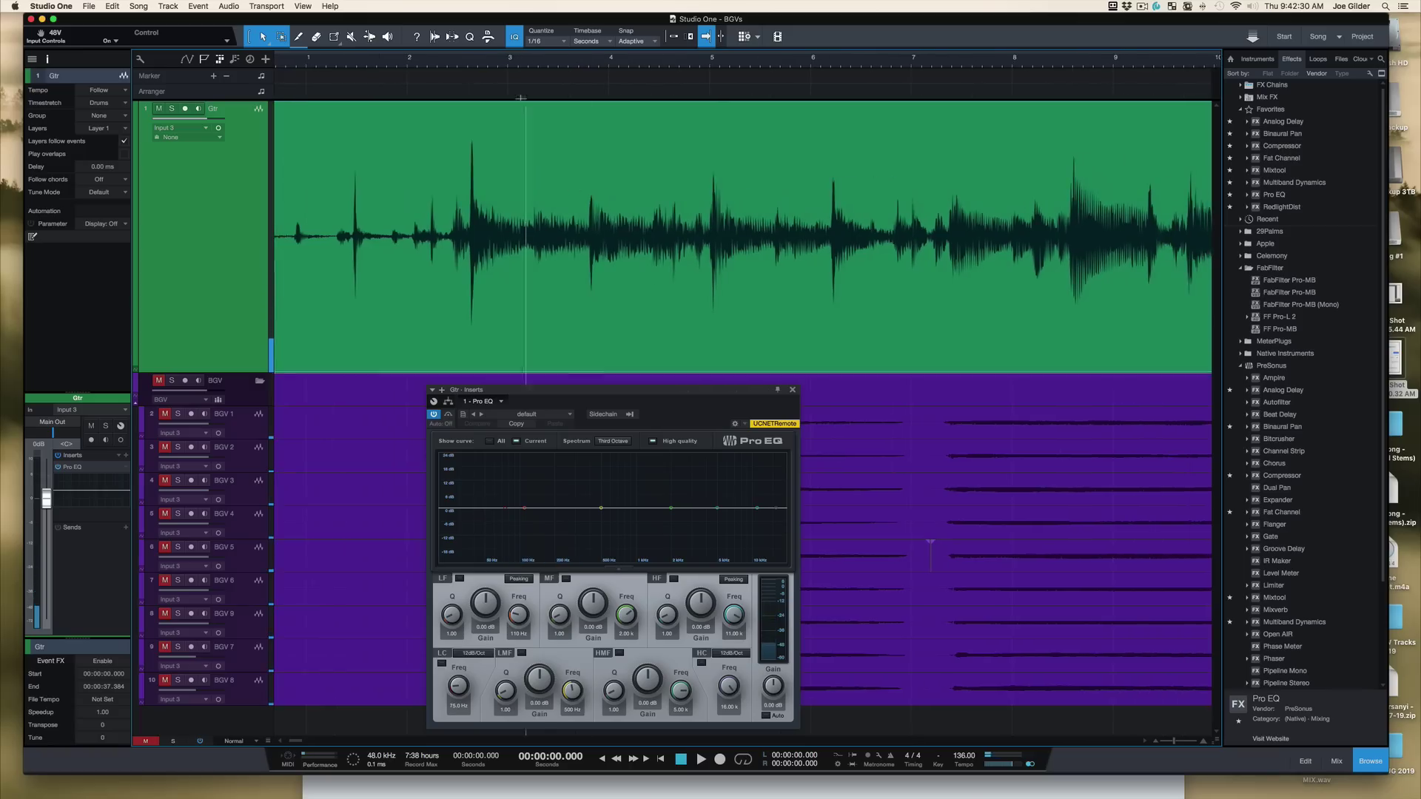
pyautogui.click(465, 69)
pyautogui.hscroll(4, 572, 248)
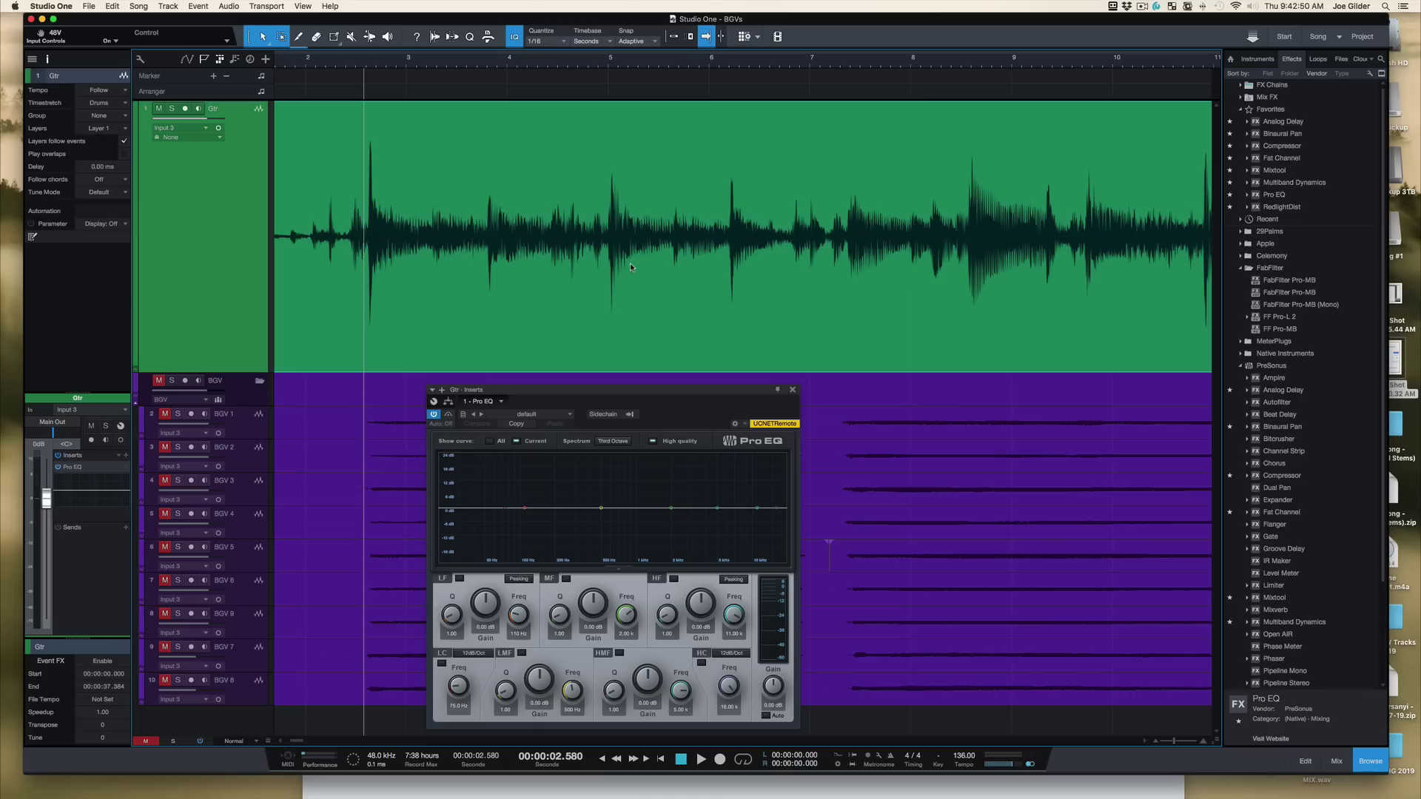
# Step: Try a 12dB/Oct low cut at 269 Hz on the guitar, audition it, and reset it to off at 20 Hz
pyautogui.click(442, 662)
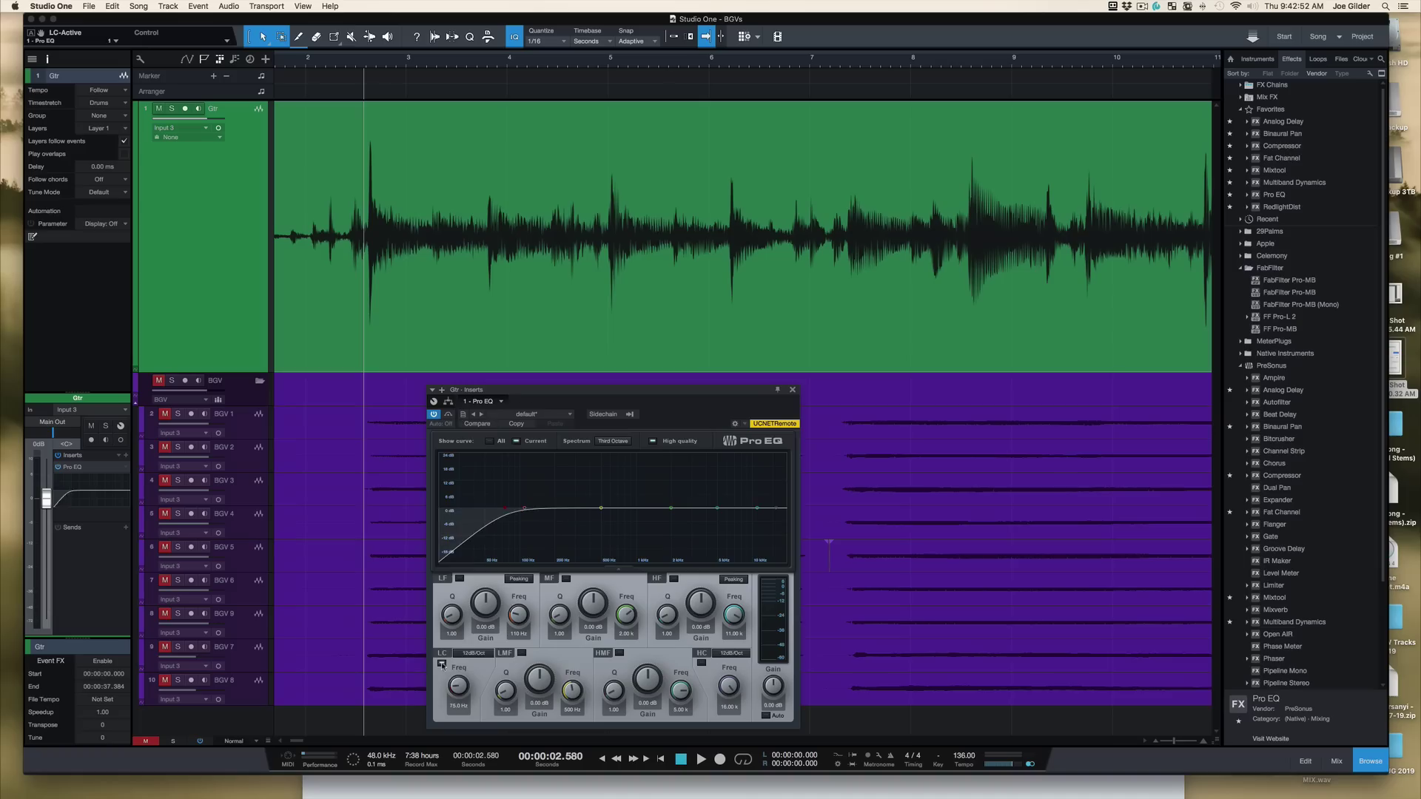
pyautogui.moveTo(456, 683); pyautogui.dragTo(452, 663)
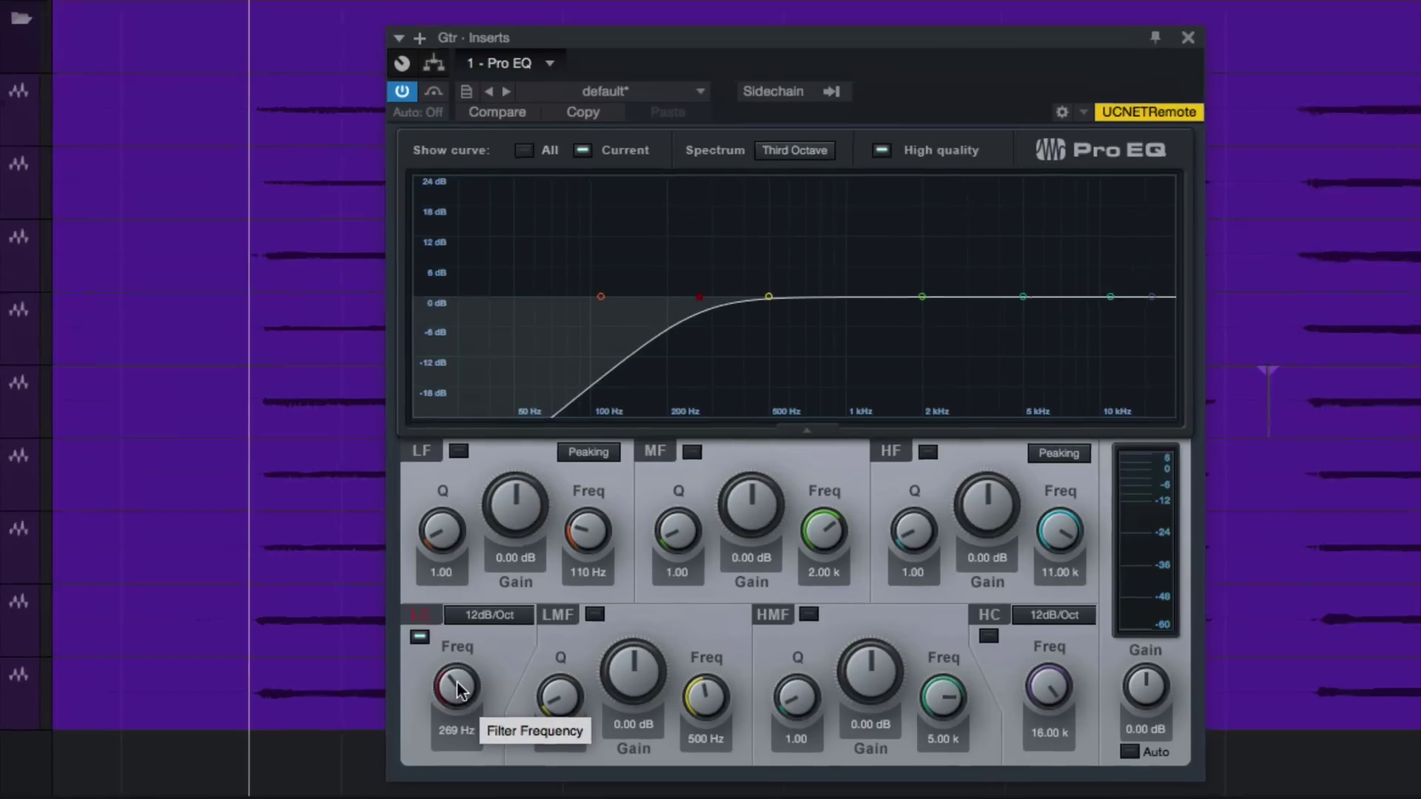
pyautogui.press('space')
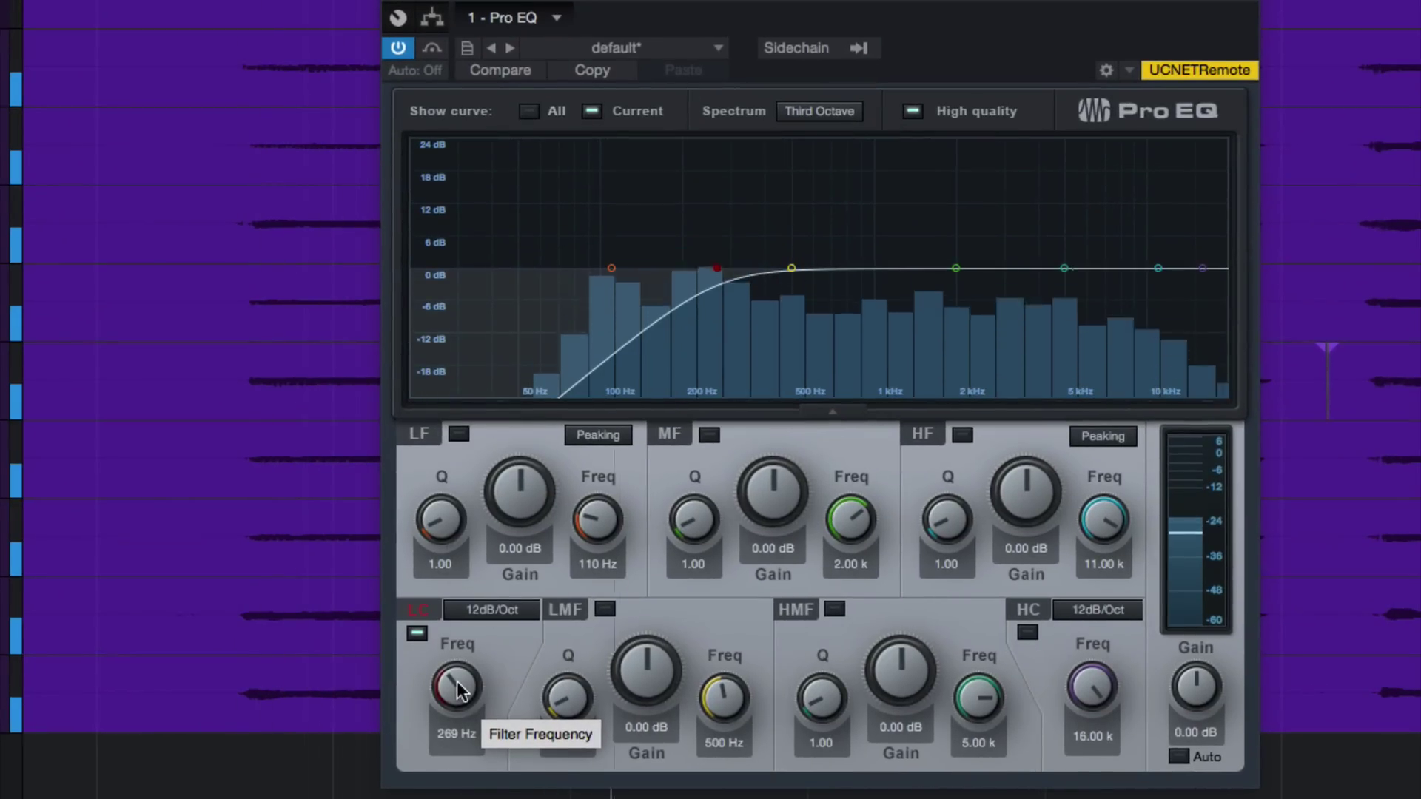
pyautogui.press('space')
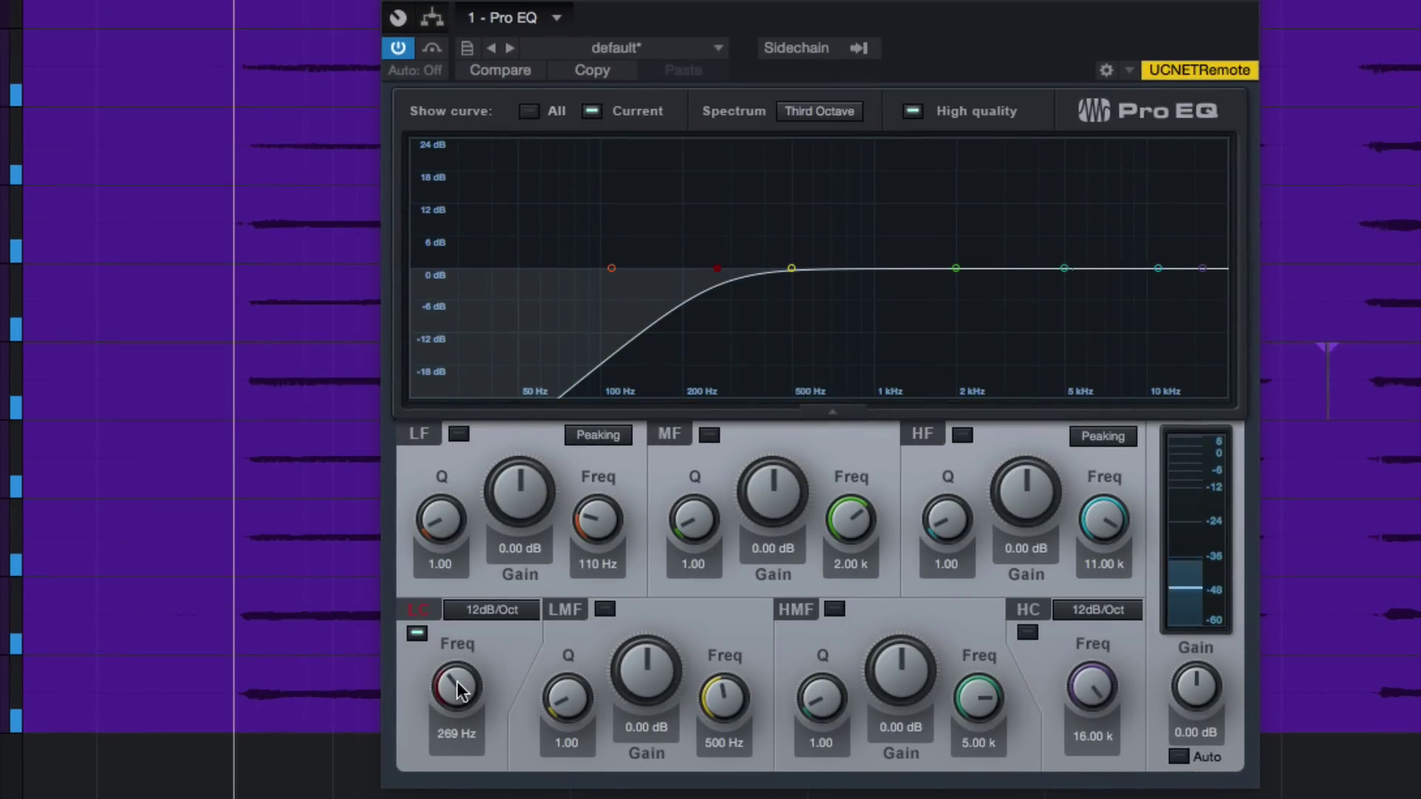
pyautogui.click(416, 633)
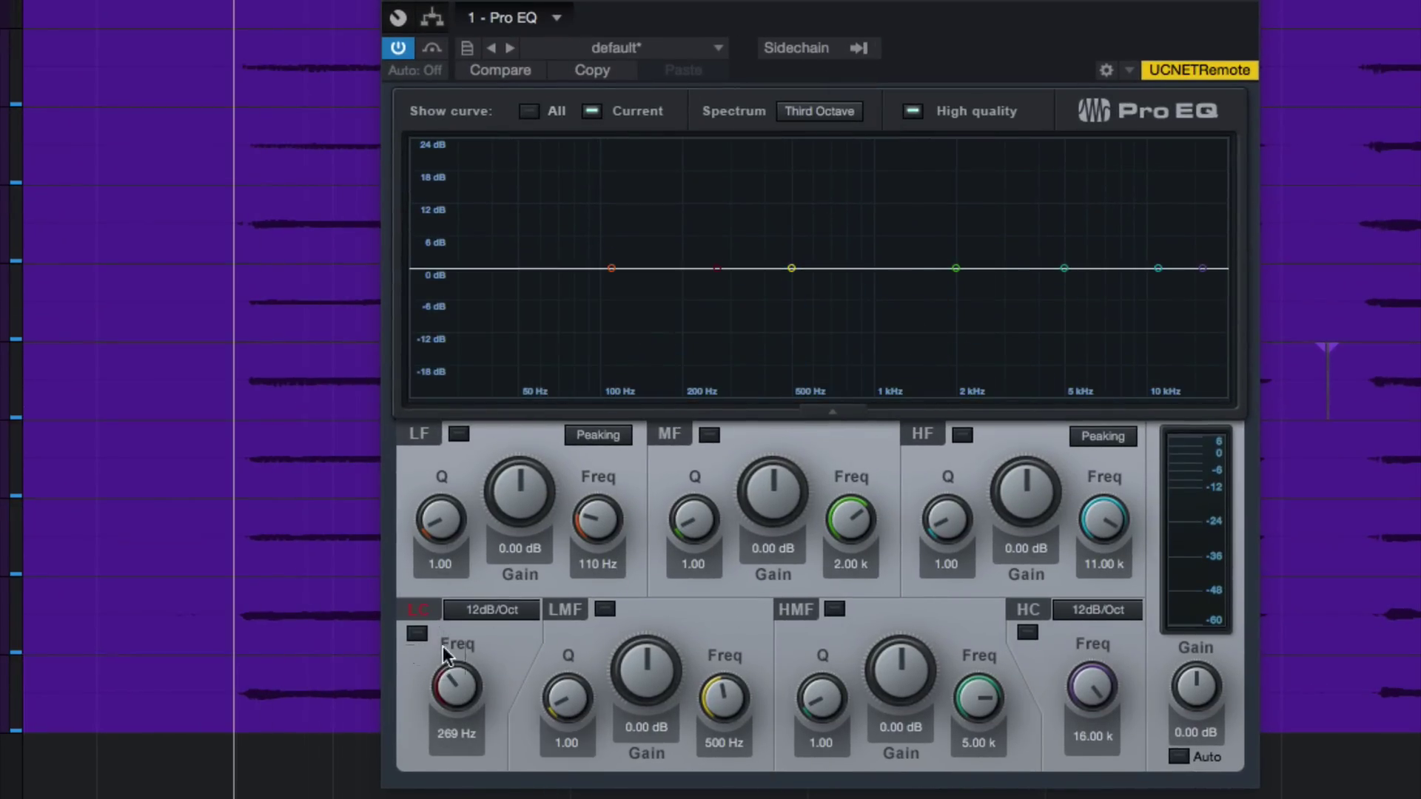
pyautogui.moveTo(459, 678); pyautogui.dragTo(442, 798)
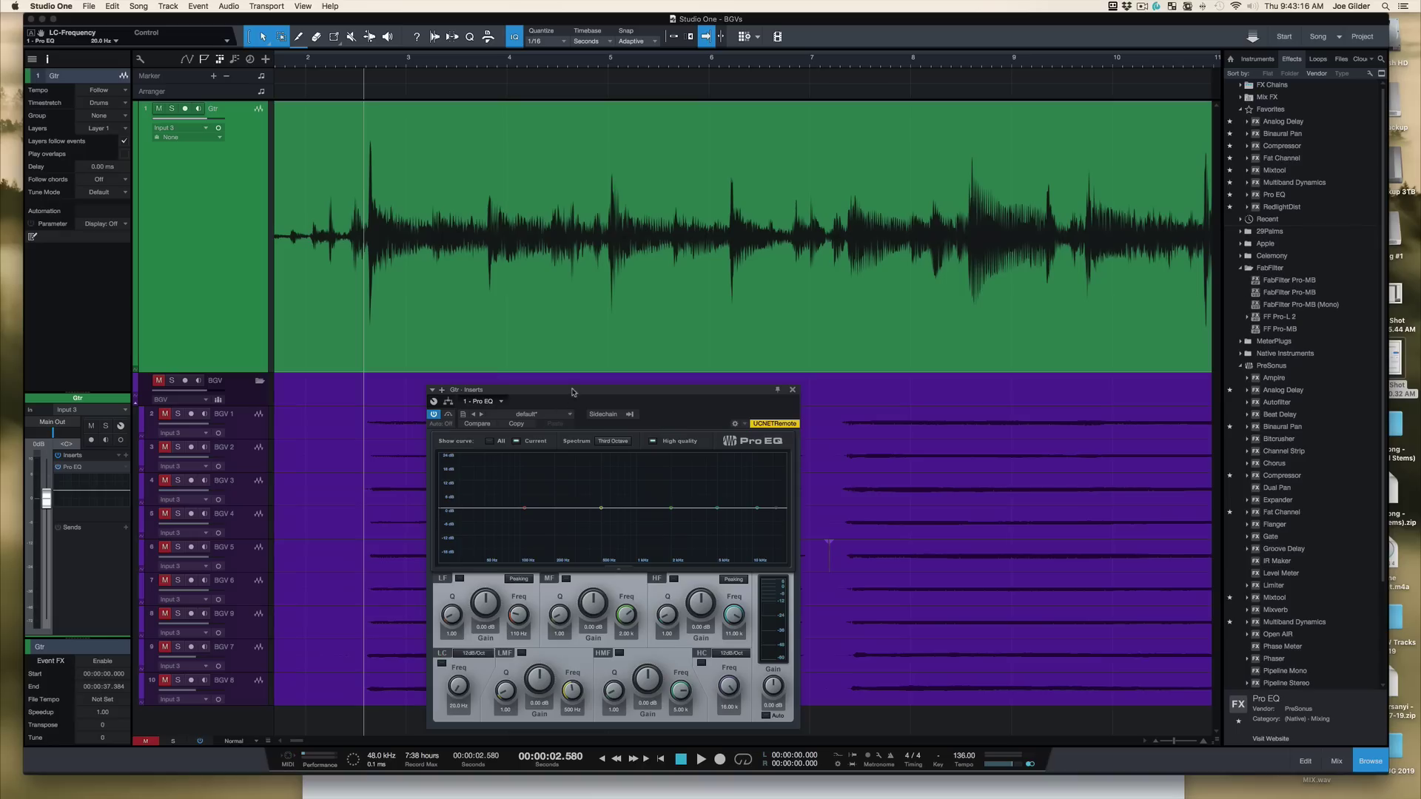
# Step: Hide the browser and move the Pro EQ window up so it overlaps the lower part of the guitar track
pyautogui.moveTo(575, 392); pyautogui.dragTo(590, 382)
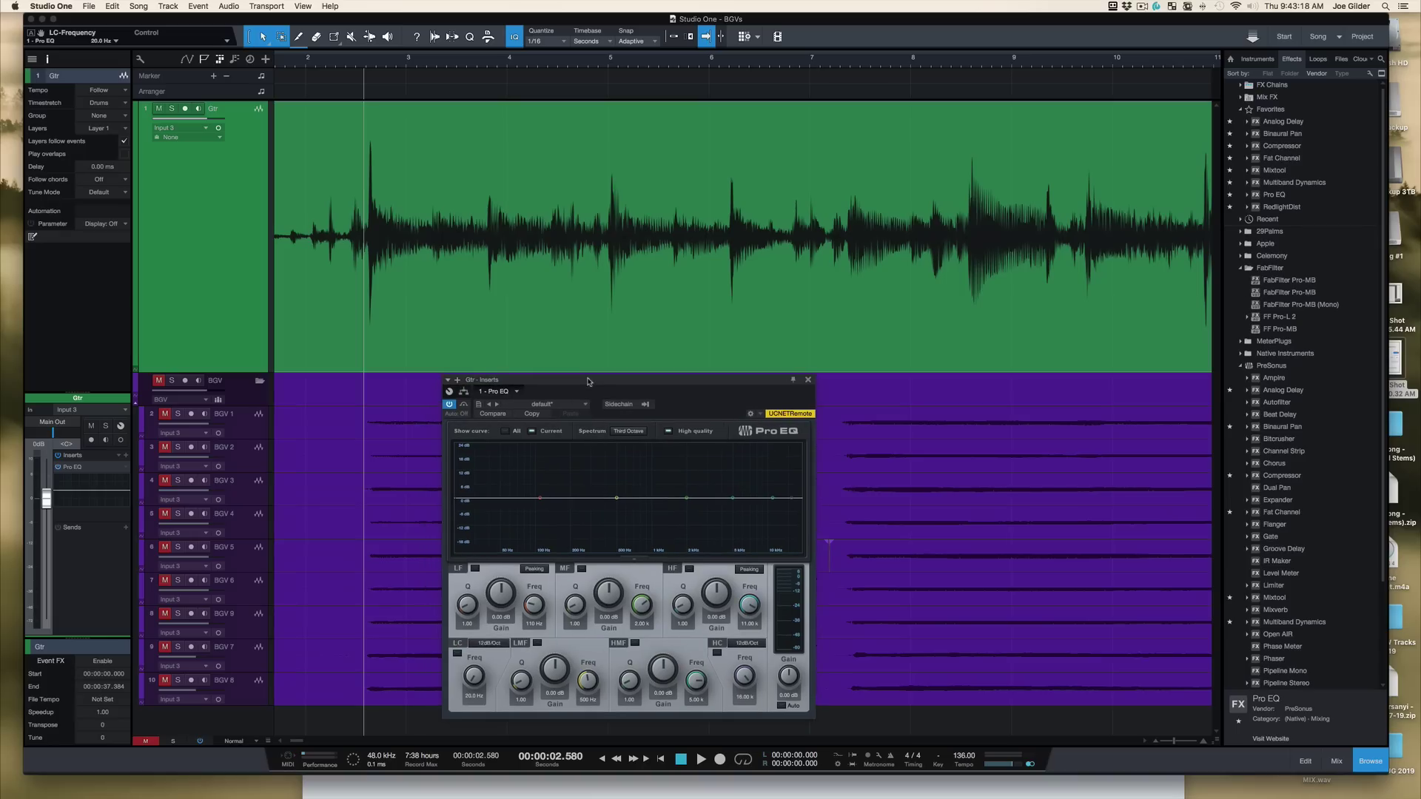
pyautogui.hscroll(3, 769, 311)
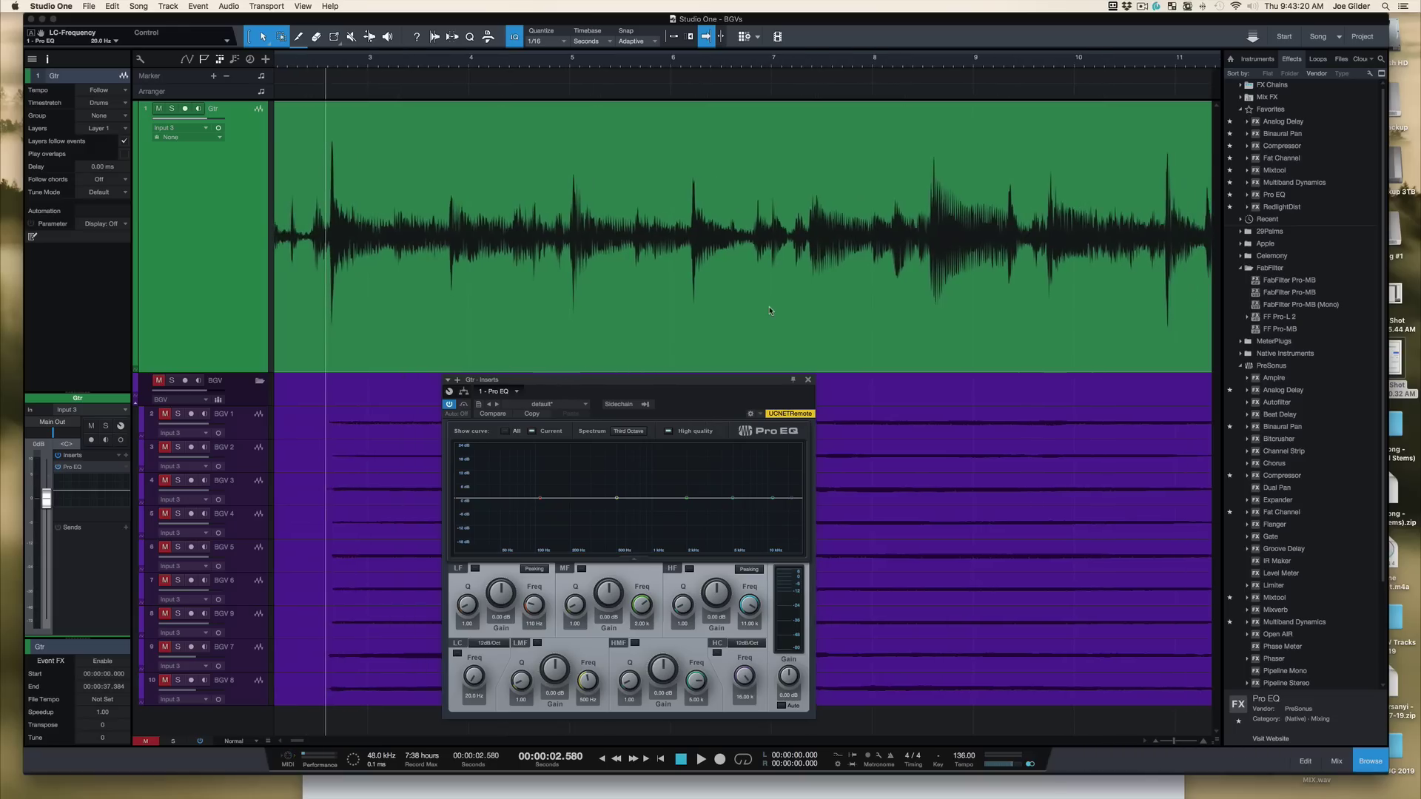
pyautogui.press('F5')
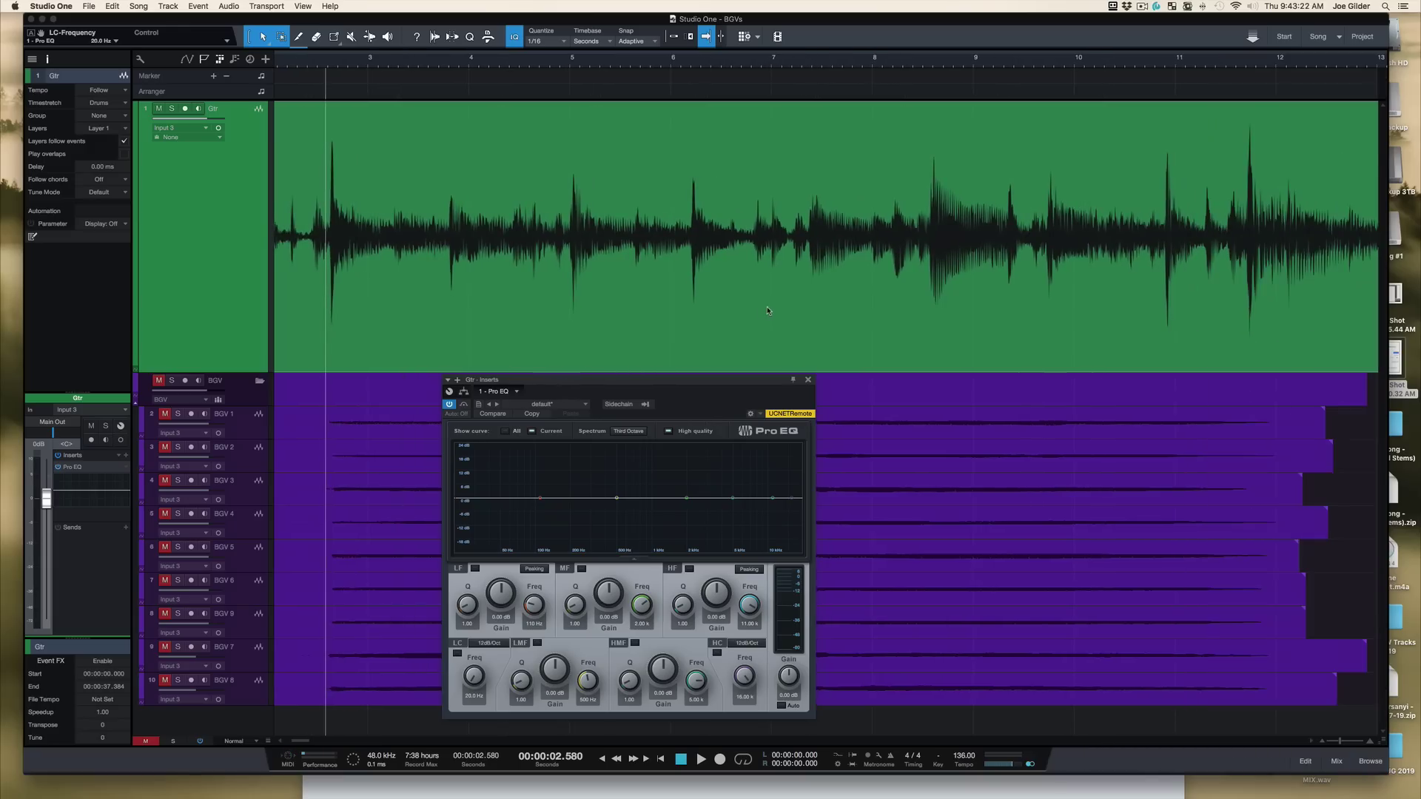
pyautogui.hscroll(2, 711, 342)
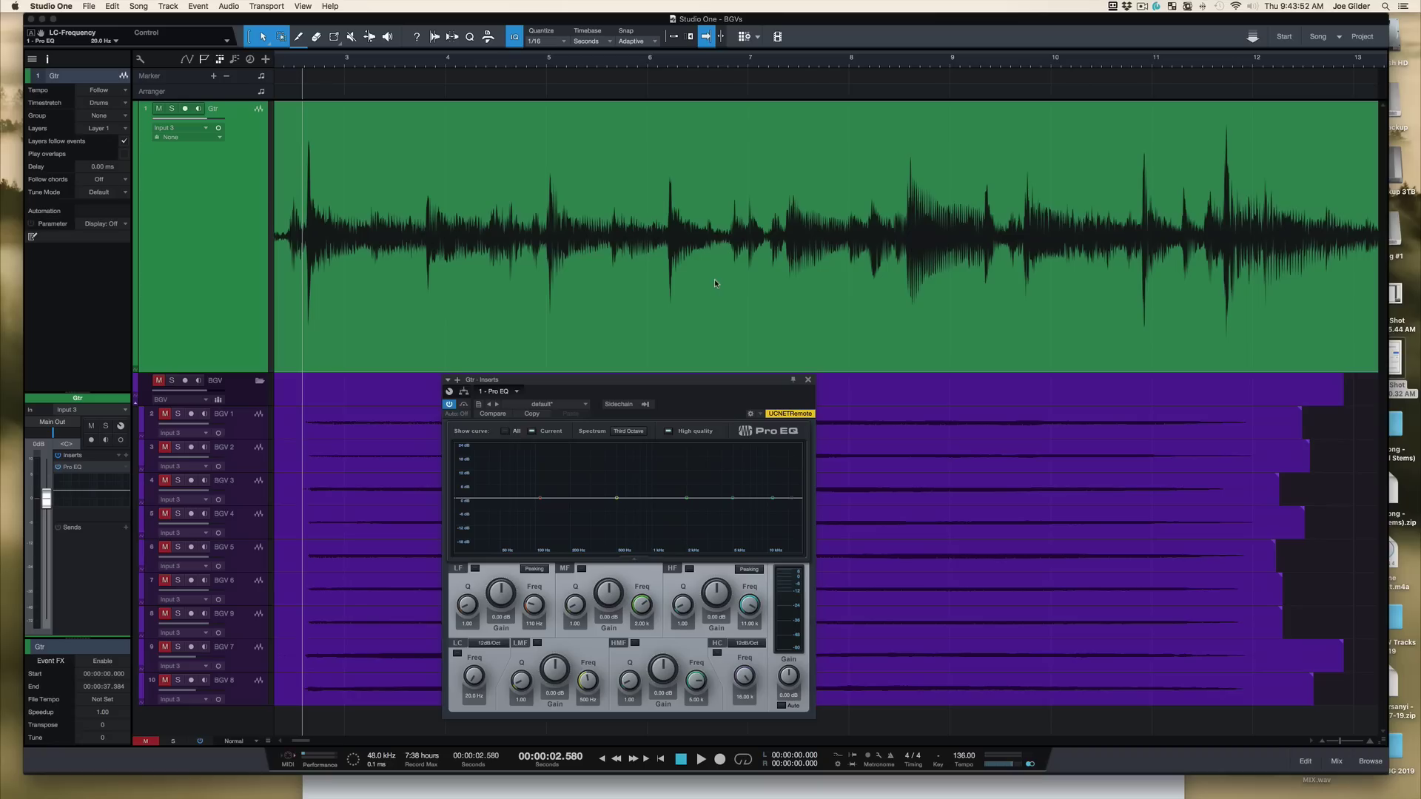
pyautogui.moveTo(629, 380); pyautogui.dragTo(695, 339)
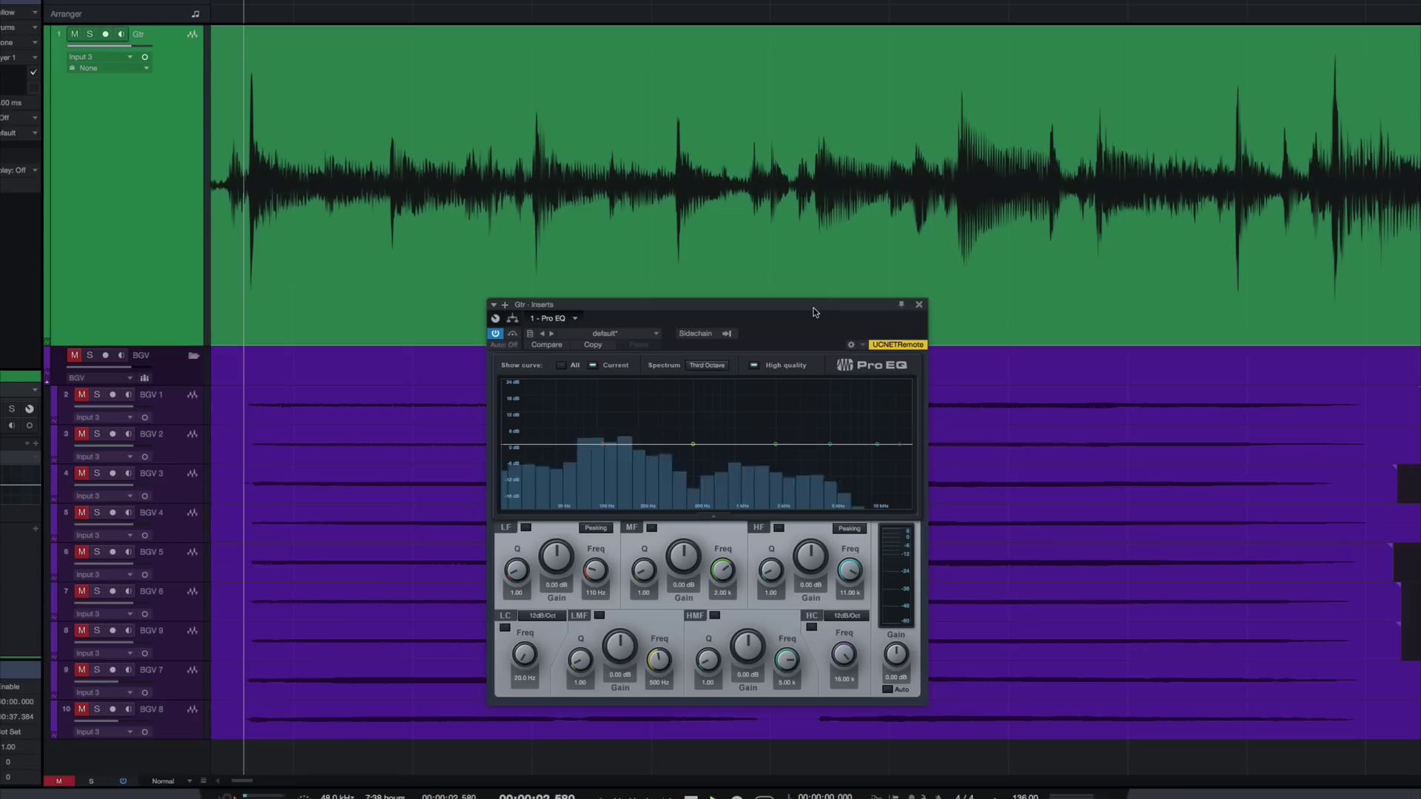
# Step: Audition the guitar from 2.580 seconds with all EQ filters off, examining its frequency content in the spectrum
pyautogui.press('space')
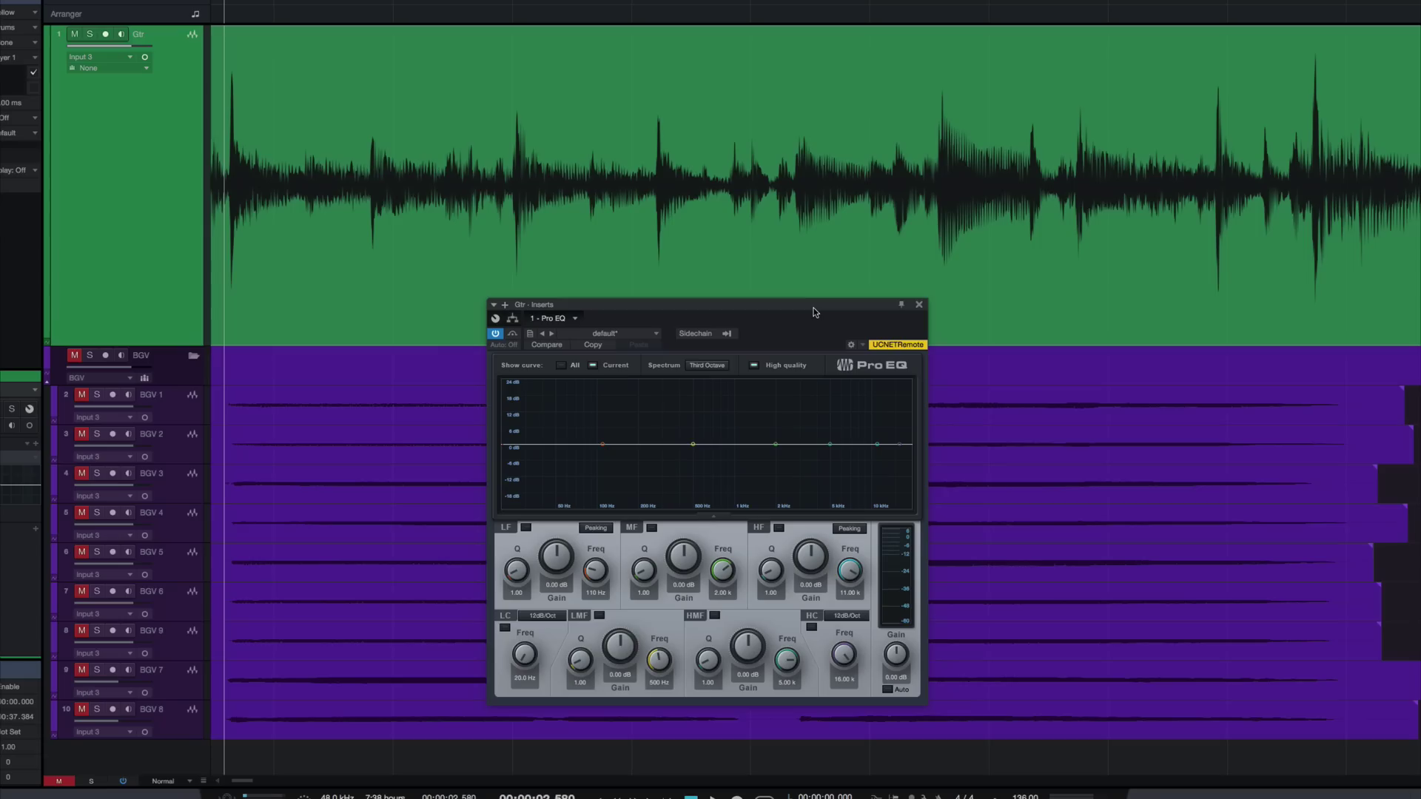
pyautogui.press('space')
pyautogui.press('space')
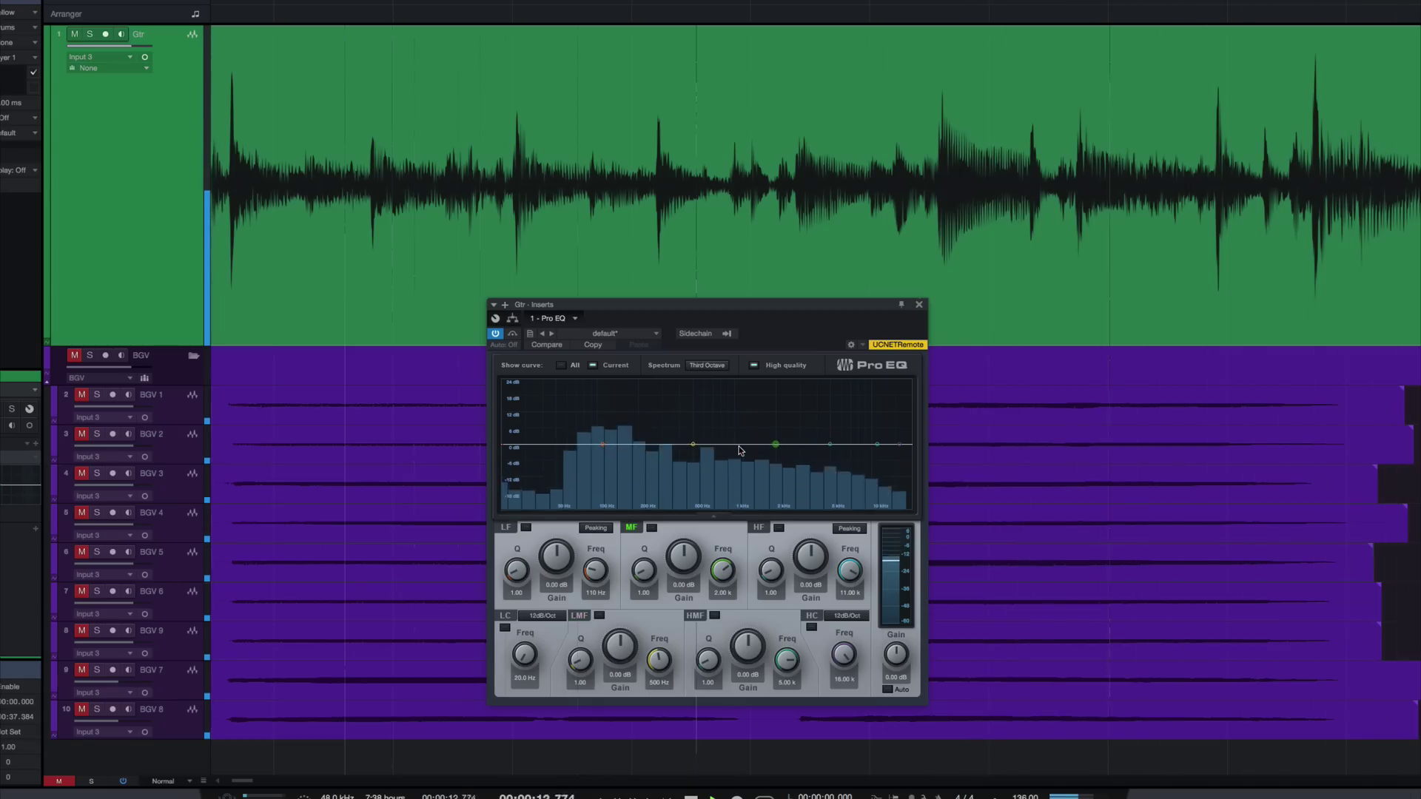
pyautogui.press('space')
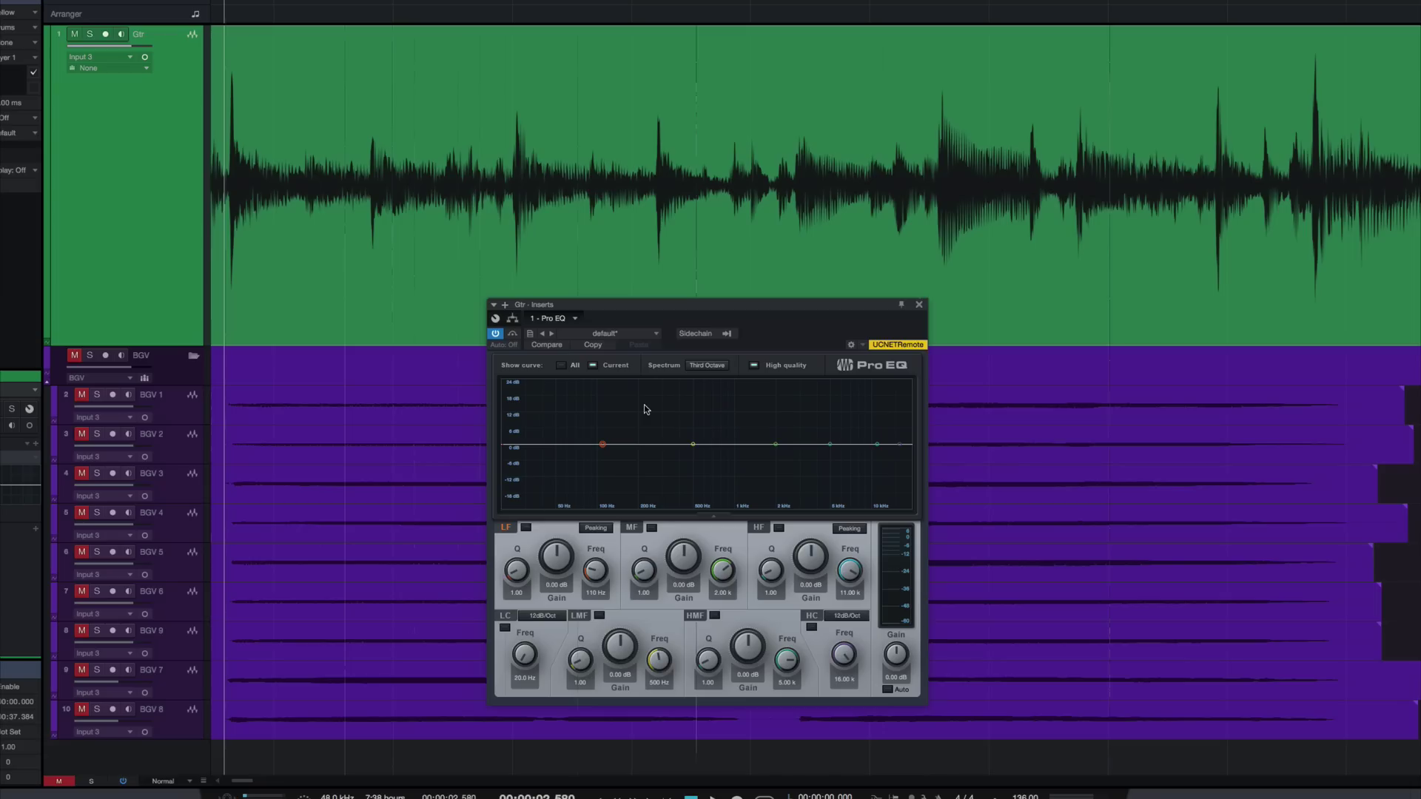
pyautogui.press('space')
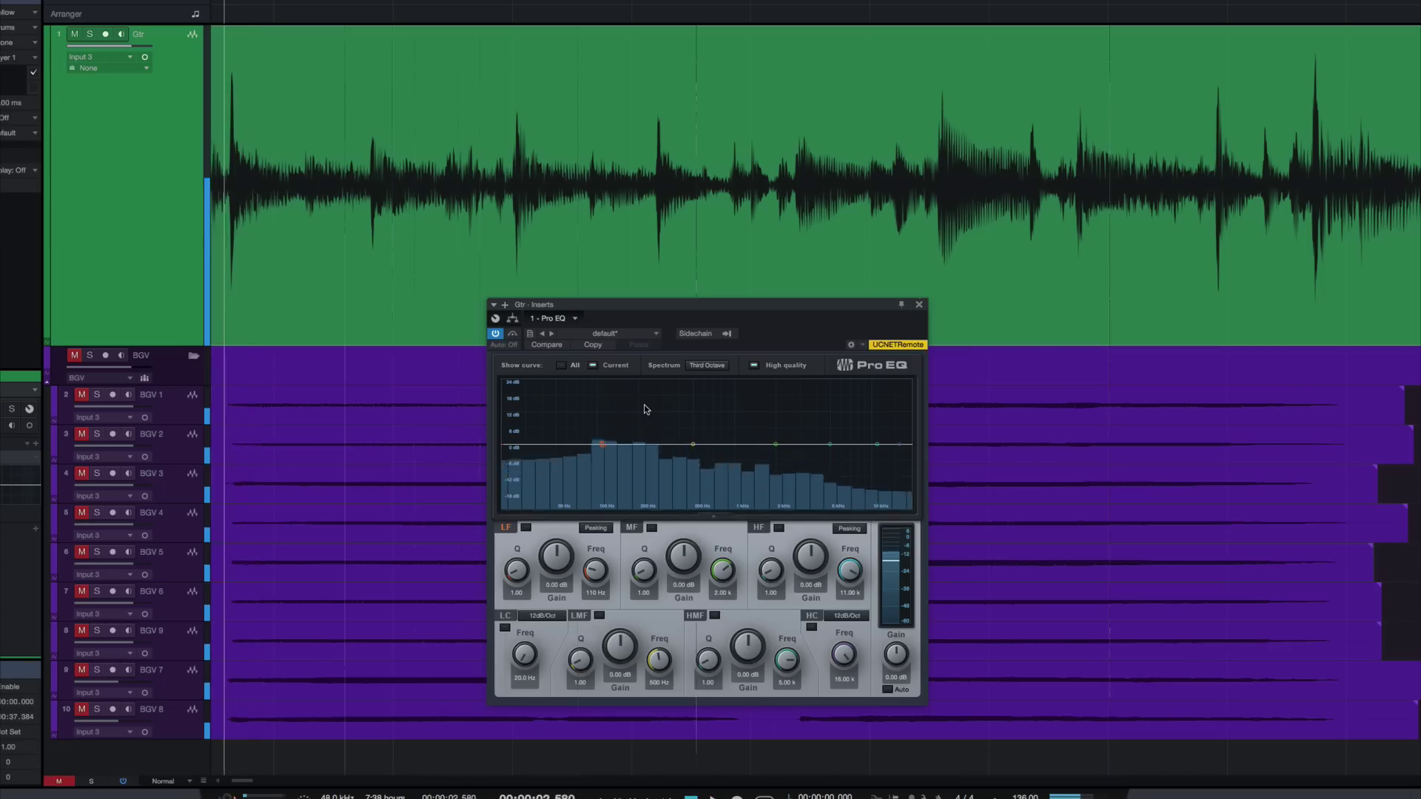
# Step: Try a 12dB/Oct high cut at about 700 Hz on the guitar, audition it, and turn the filter off
pyautogui.click(811, 627)
pyautogui.moveTo(843, 655); pyautogui.dragTo(831, 707)
pyautogui.press('space')
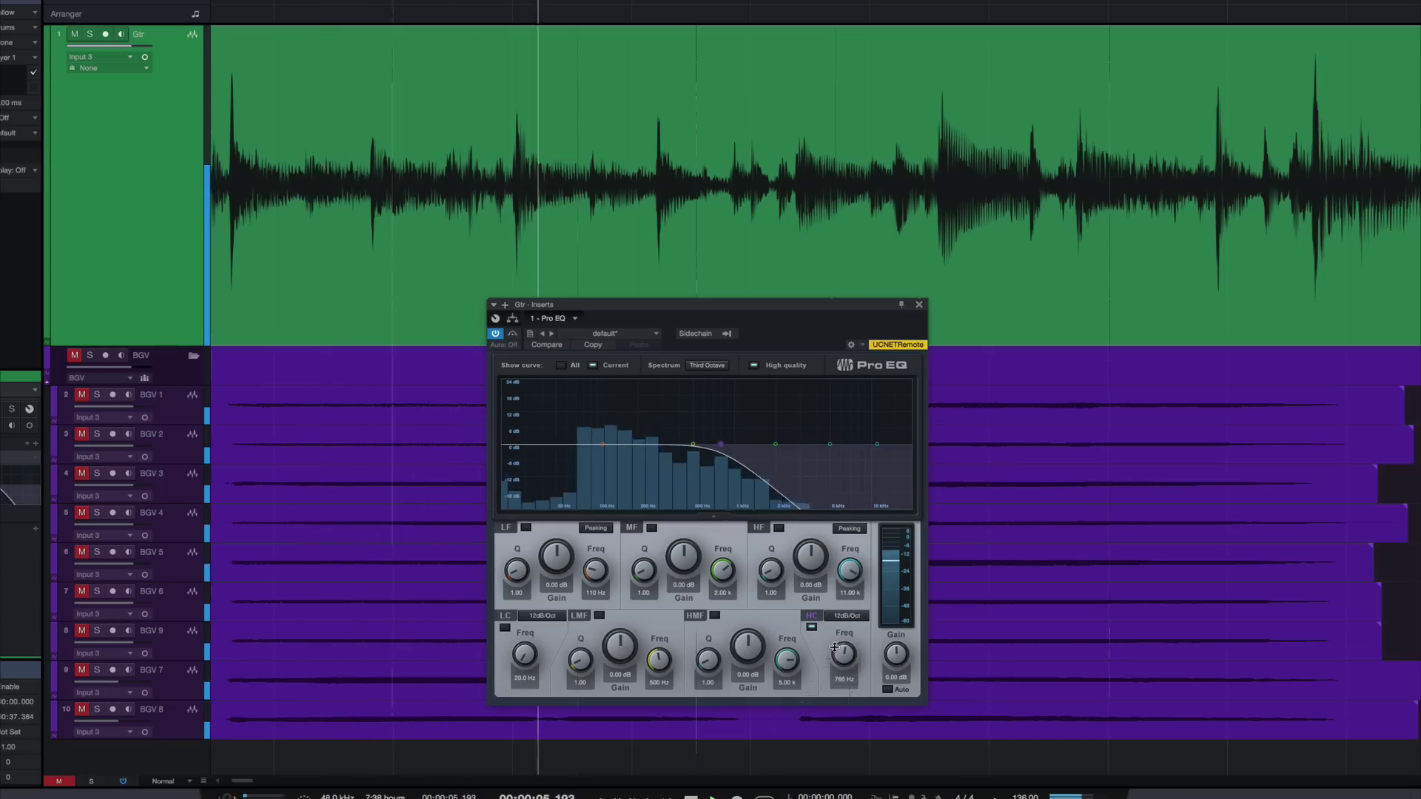
pyautogui.moveTo(836, 654); pyautogui.dragTo(834, 649)
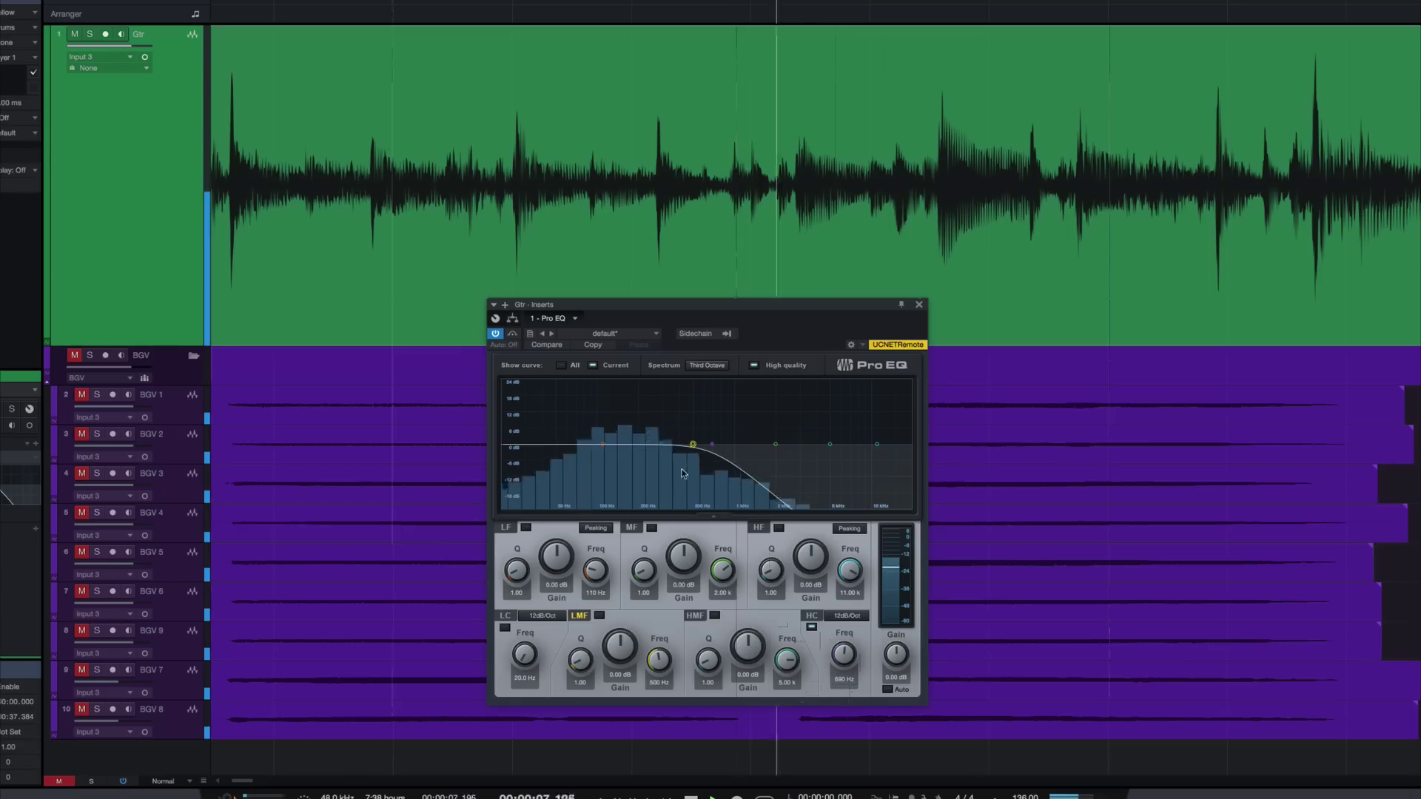
pyautogui.press('space')
pyautogui.click(812, 626)
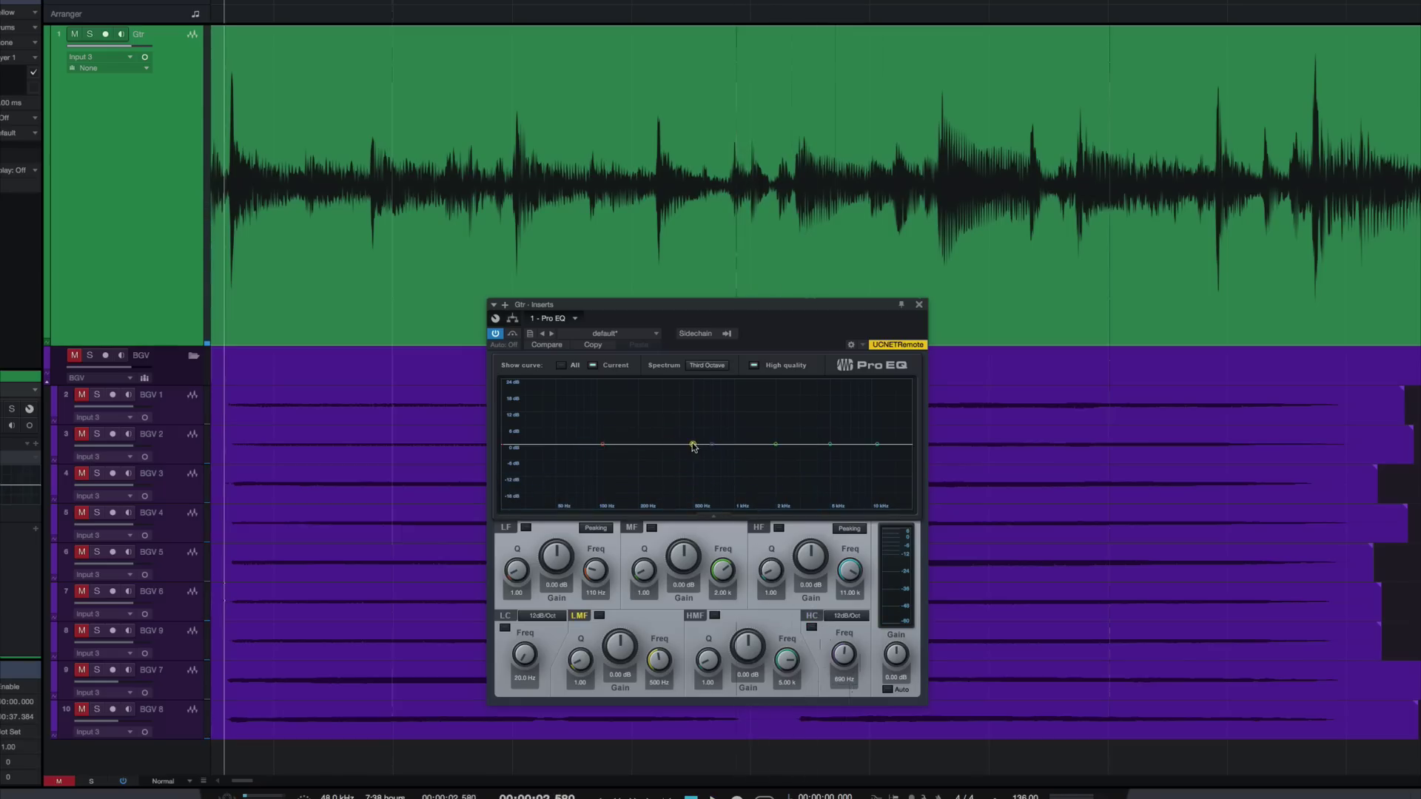
# Step: Boost the low-mid band by about 19 dB with a narrow peak at about 170 Hz during guitar playback
pyautogui.press('space')
pyautogui.moveTo(693, 446); pyautogui.dragTo(630, 393)
pyautogui.press('space')
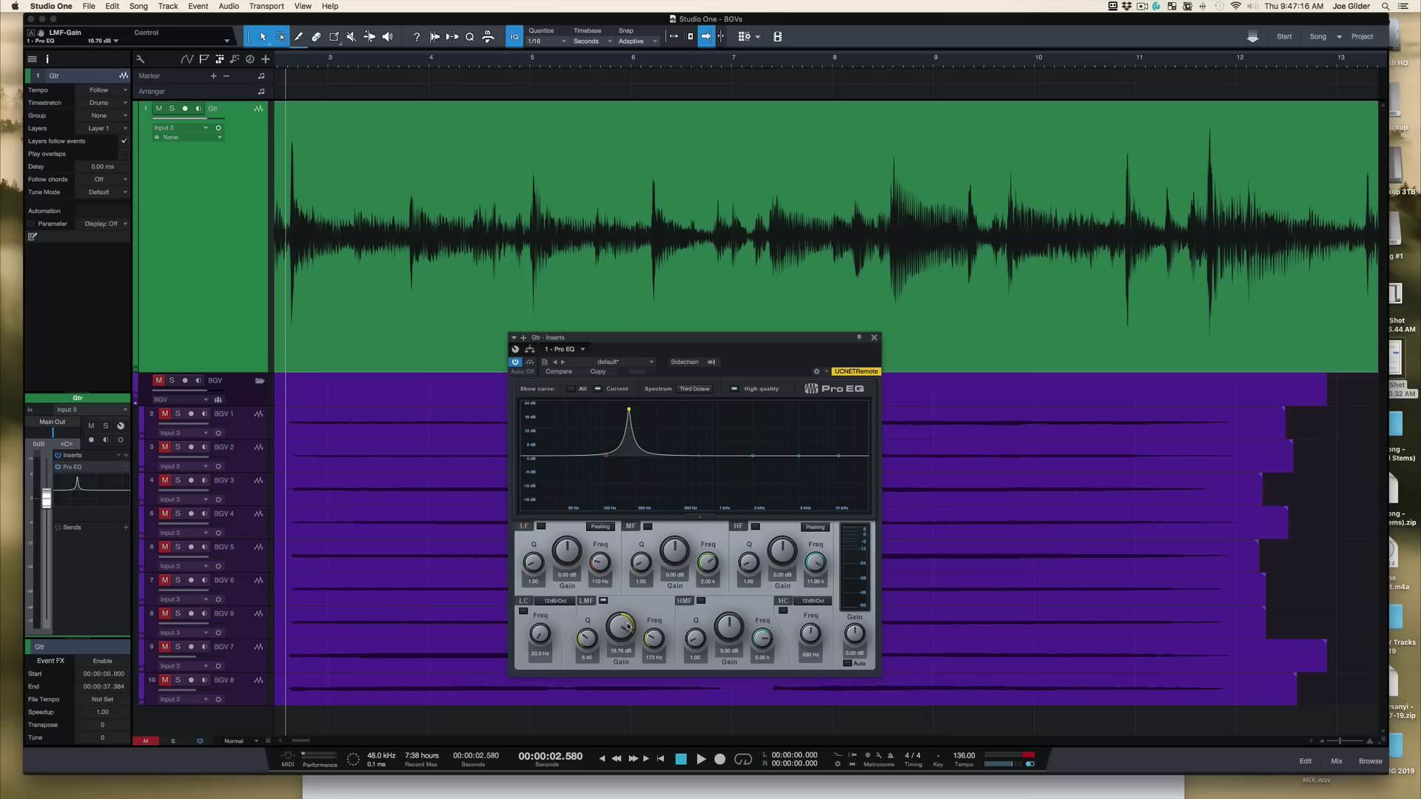
# Step: Enable automatic output gain in Pro EQ and audition the guitar with the low-mid boost
pyautogui.click(848, 663)
pyautogui.press('space')
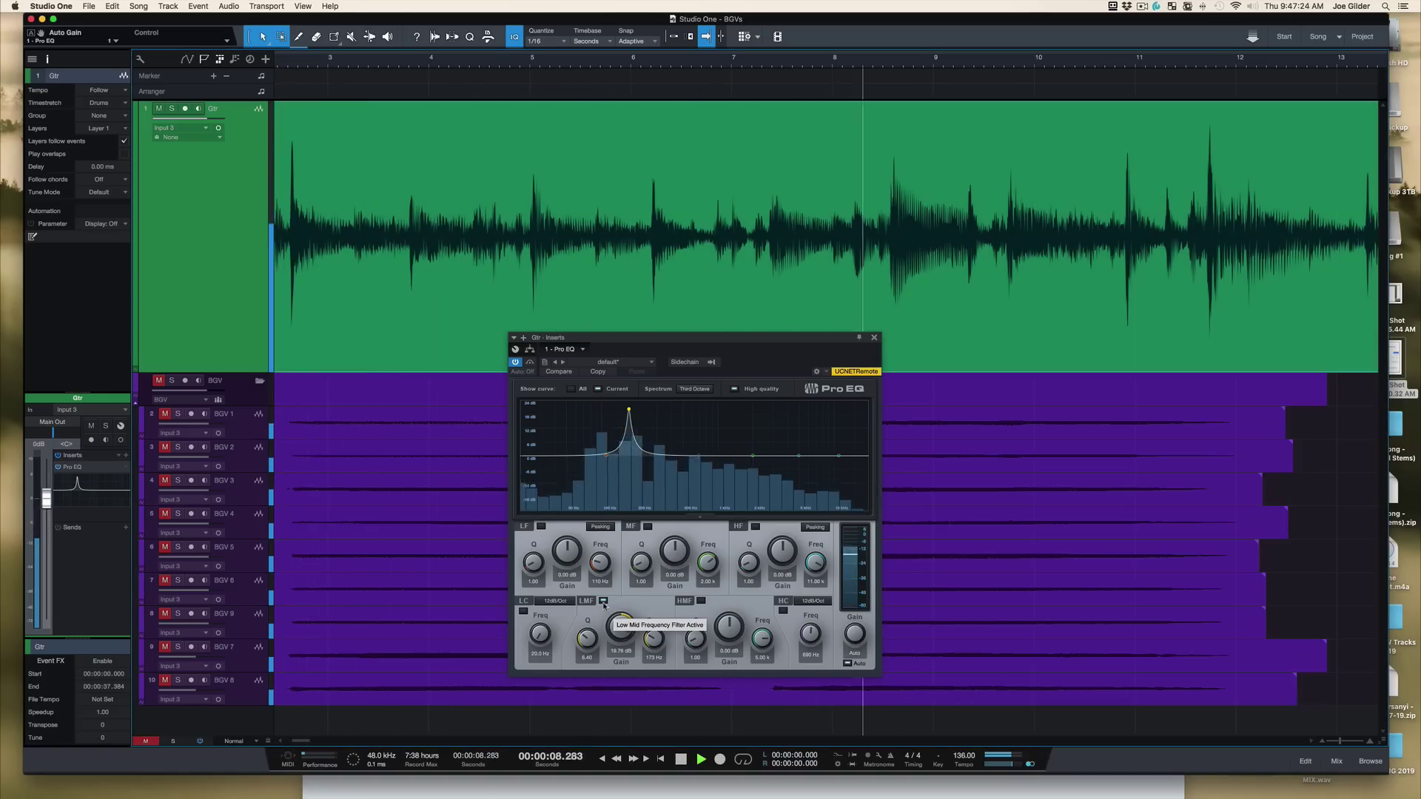
pyautogui.press('space')
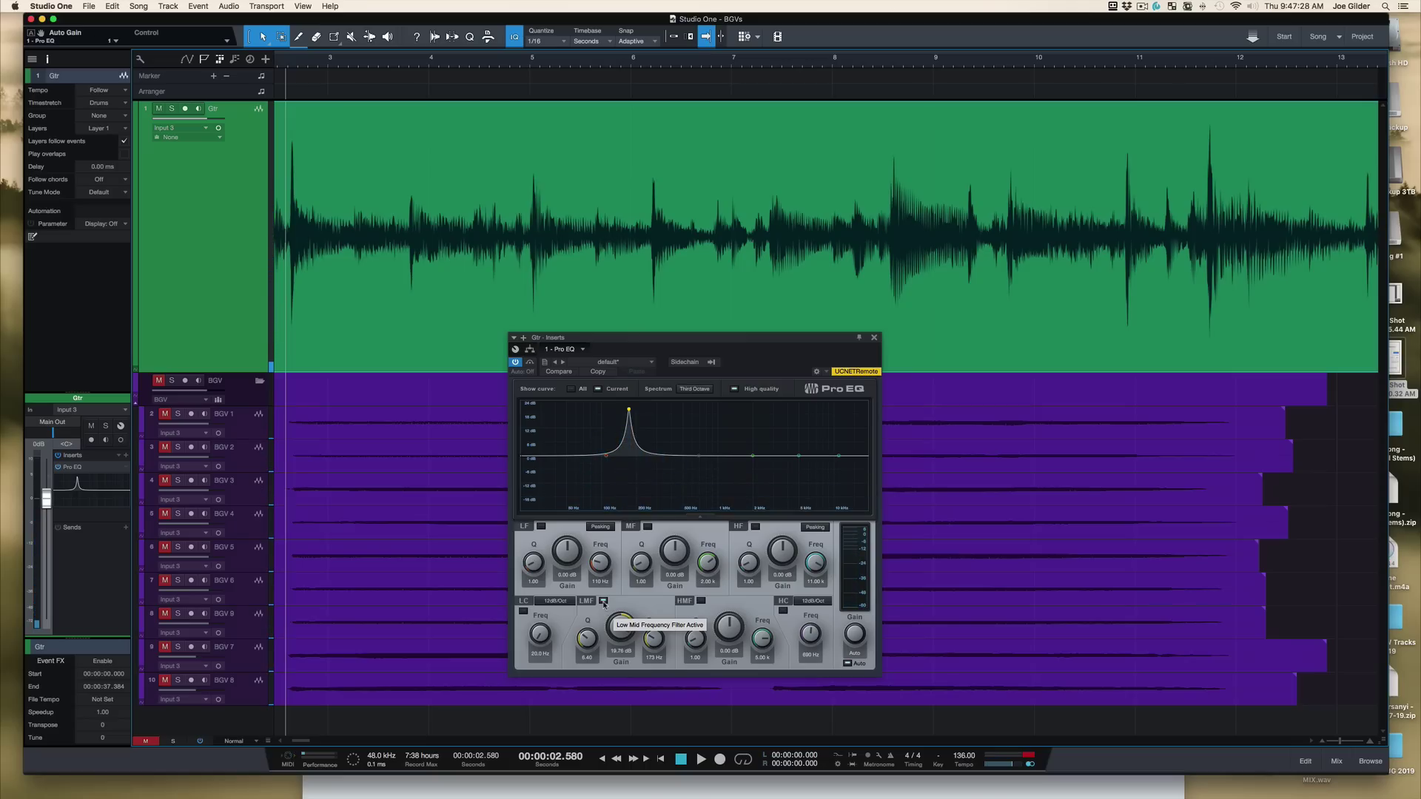
# Step: Turn off the low-mid filter and audition the guitar without the boost
pyautogui.click(603, 601)
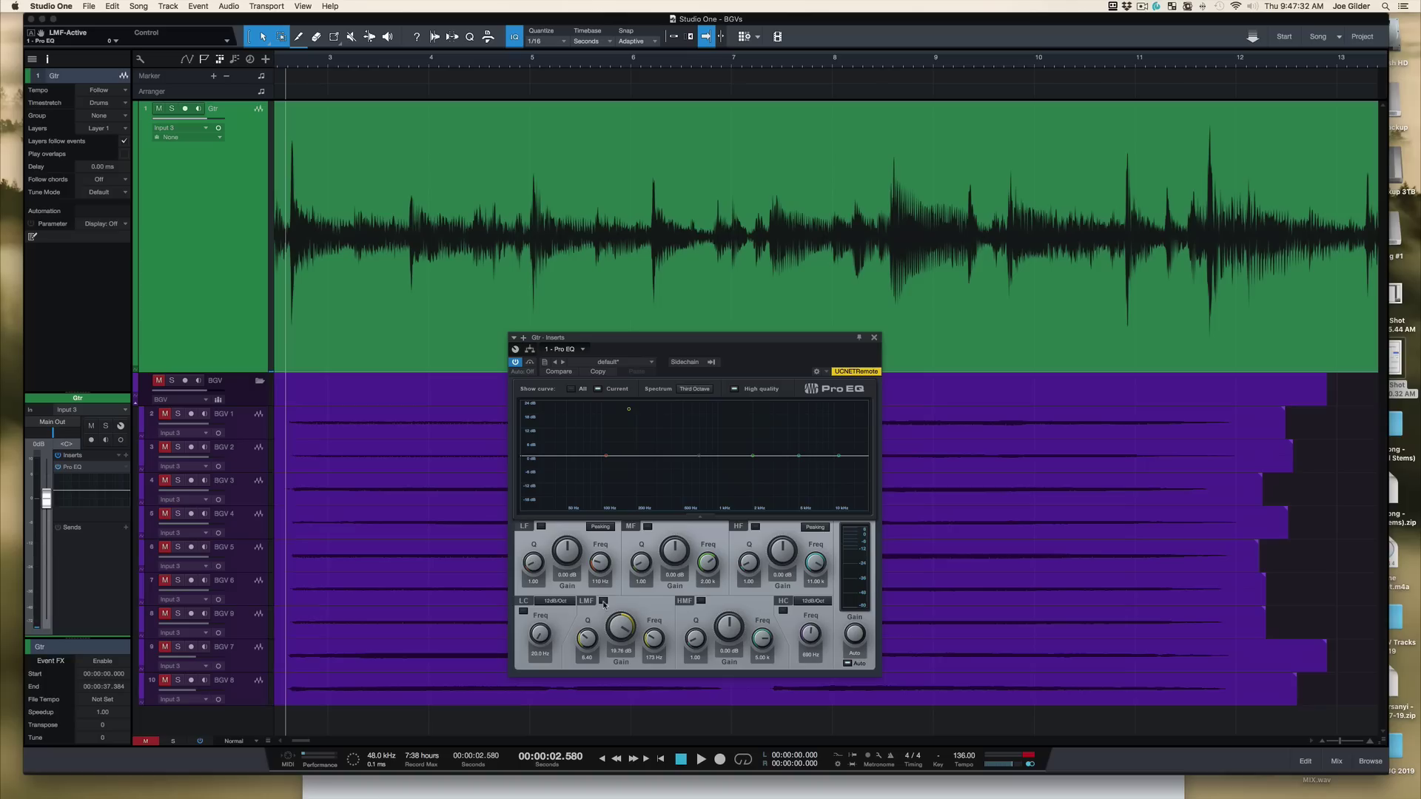
pyautogui.press('space')
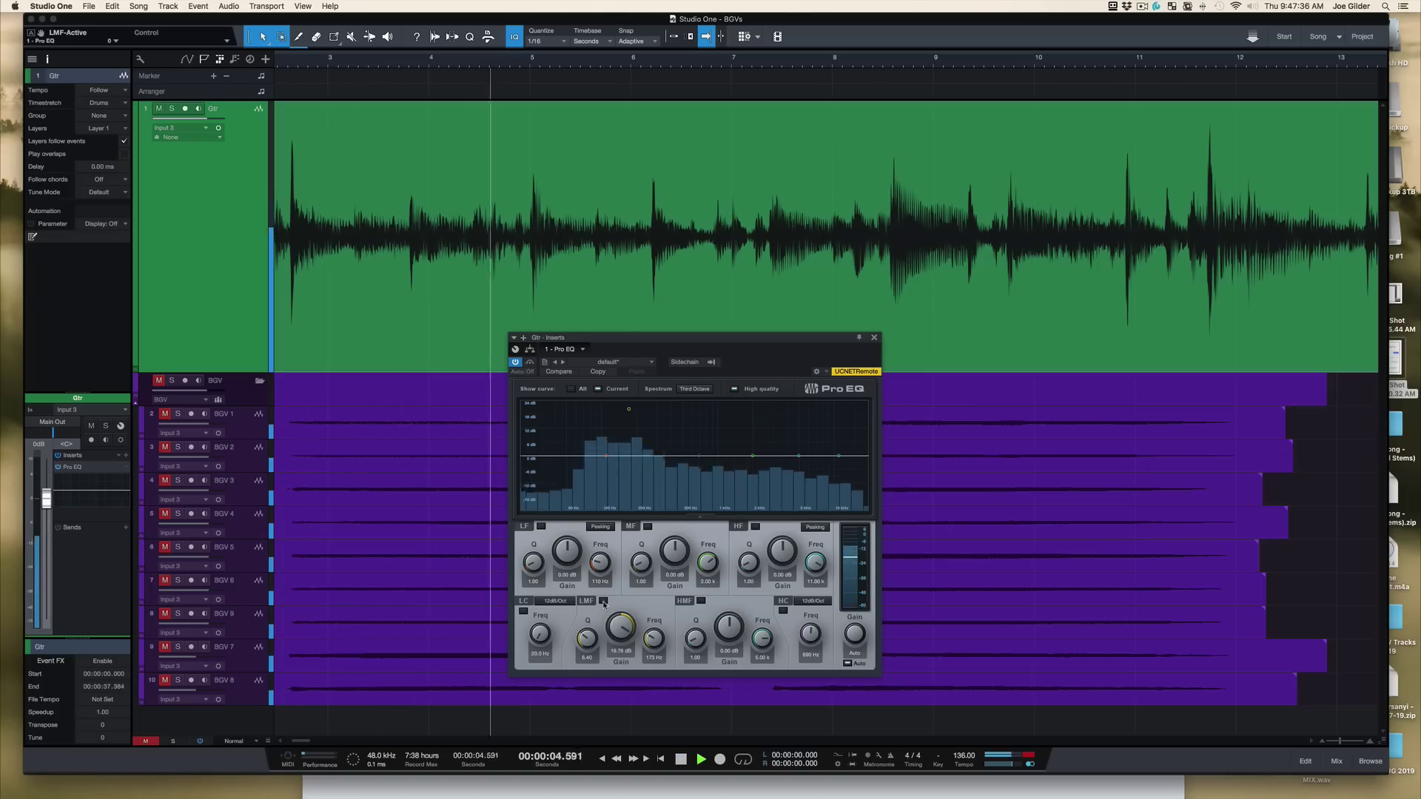
pyautogui.press('space')
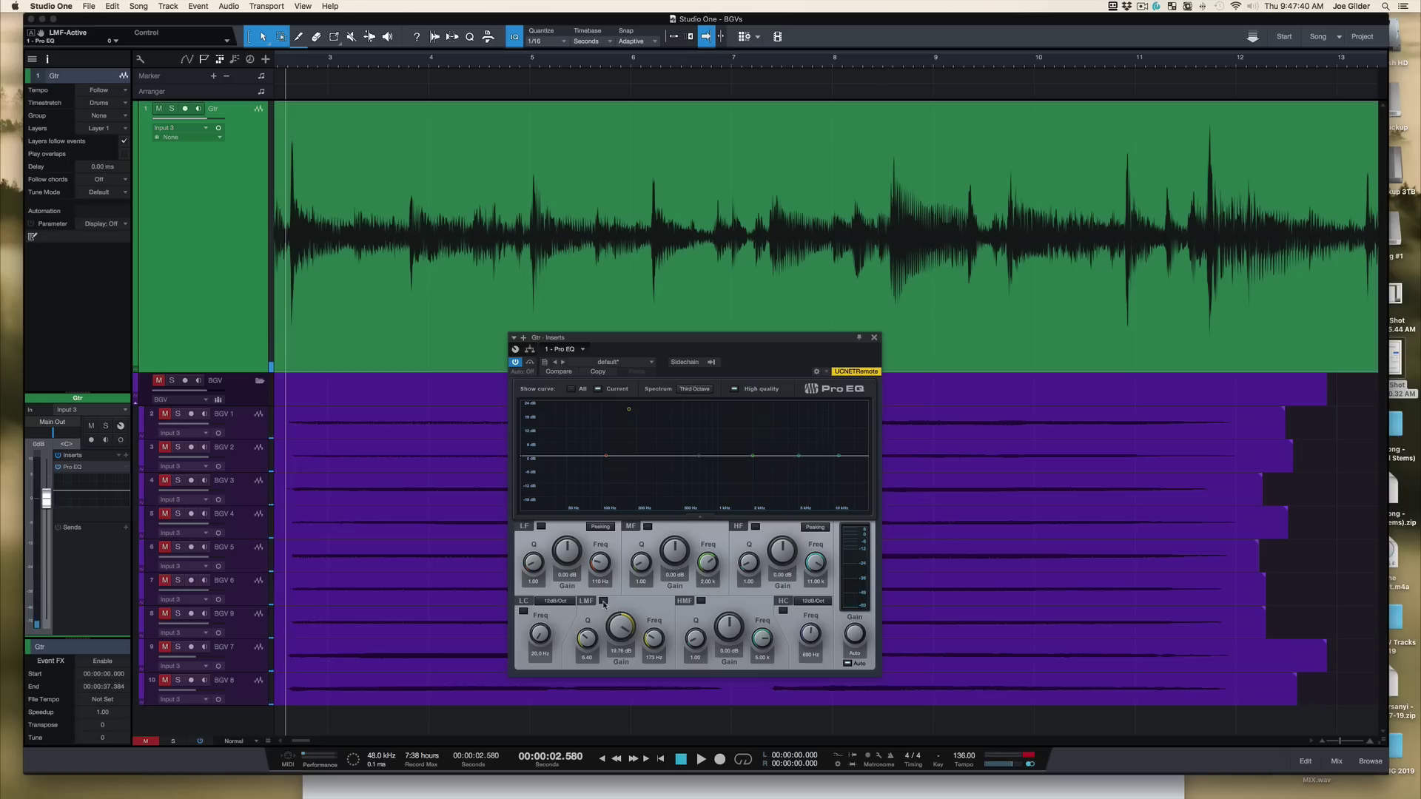
# Step: Enable the low cut filter at about 250 Hz and audition the guitar with automatic output gain on
pyautogui.click(523, 612)
pyautogui.moveTo(545, 638)
pyautogui.mouseDown()
pyautogui.moveTo(559, 647)
pyautogui.moveTo(537, 634)
pyautogui.mouseUp()
pyautogui.press('space')
pyautogui.press('space')
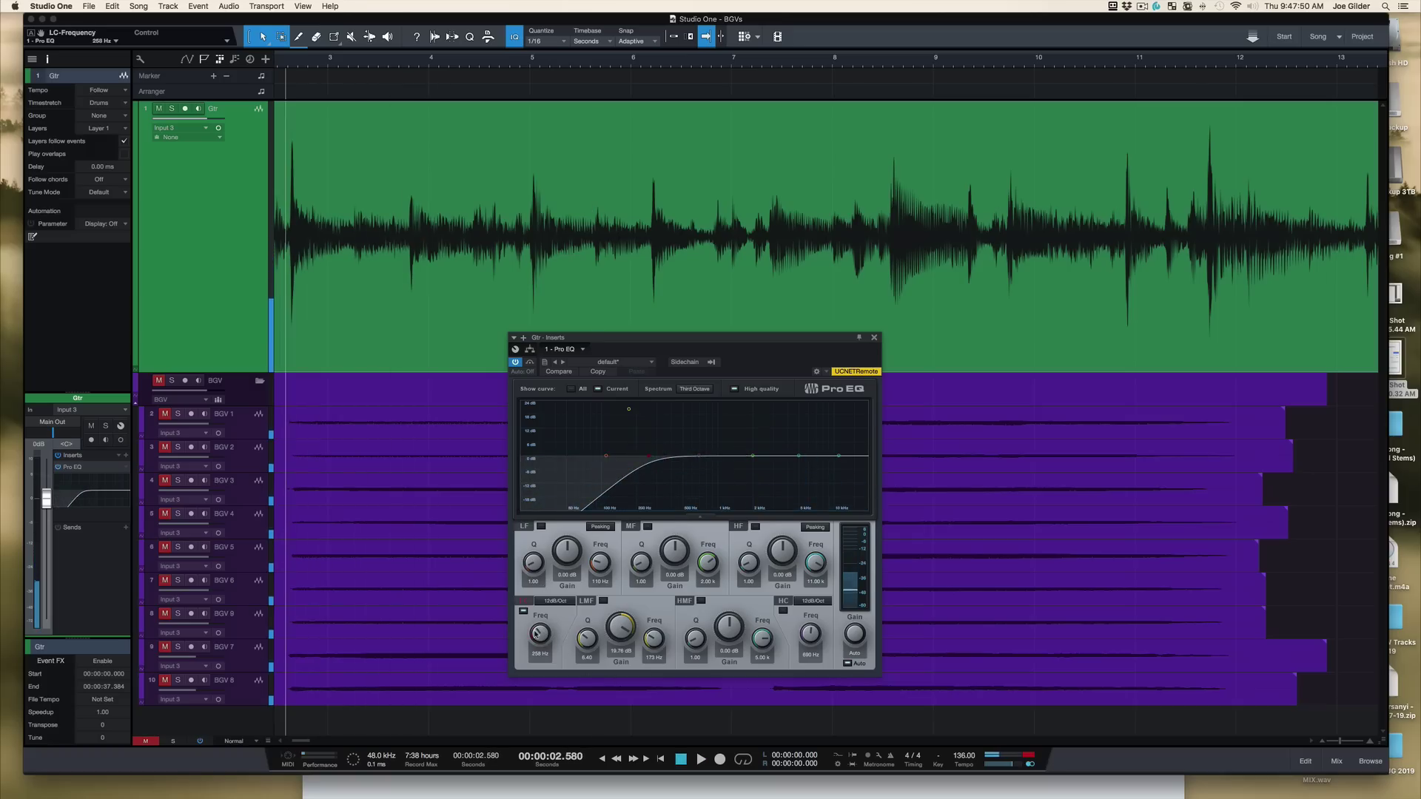
# Step: Raise the low cut frequency to 317 Hz while auditioning the guitar
pyautogui.press('space')
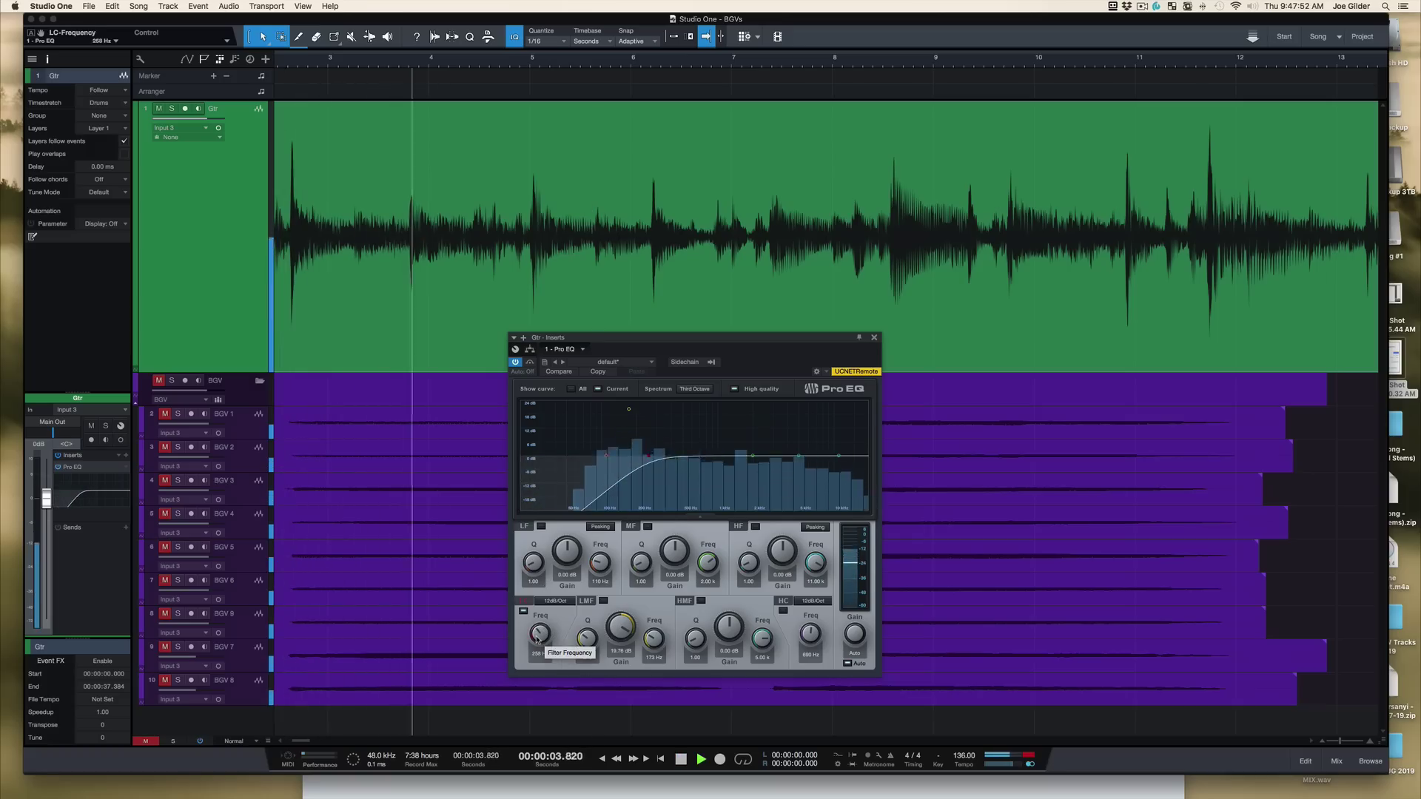
pyautogui.moveTo(537, 640); pyautogui.dragTo(538, 634)
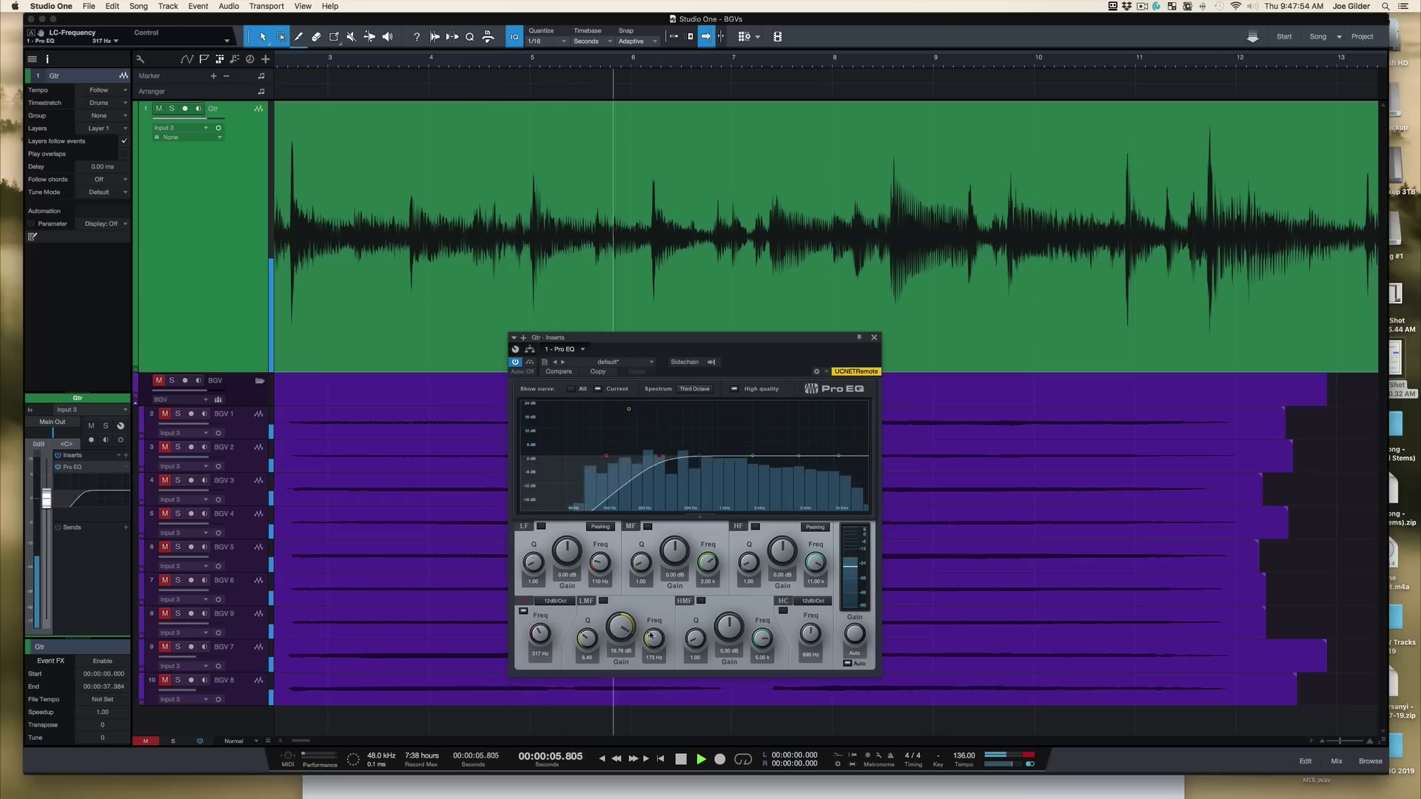
pyautogui.press('space')
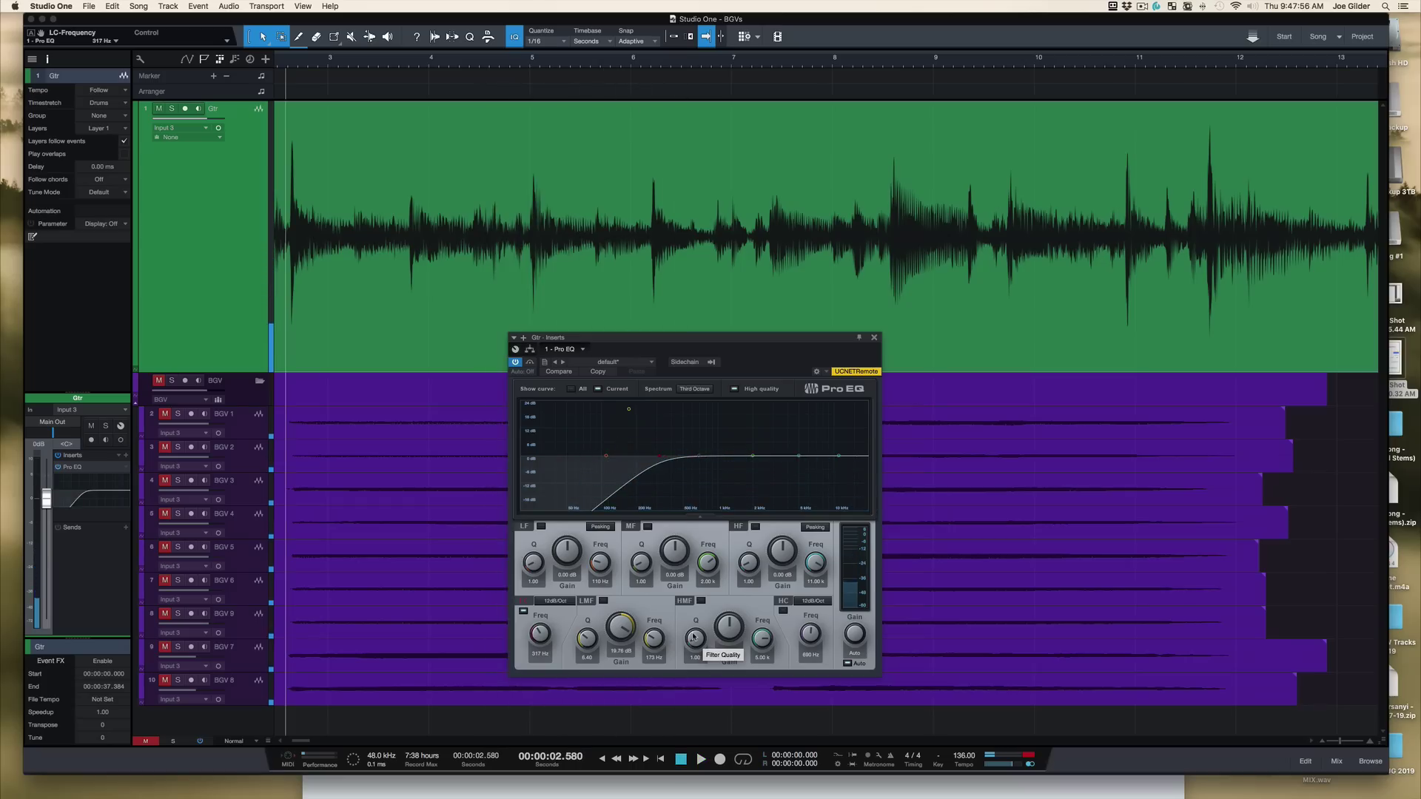
# Step: Compare the guitar with the low cut filter off and on during playback
pyautogui.click(523, 611)
pyautogui.press('space')
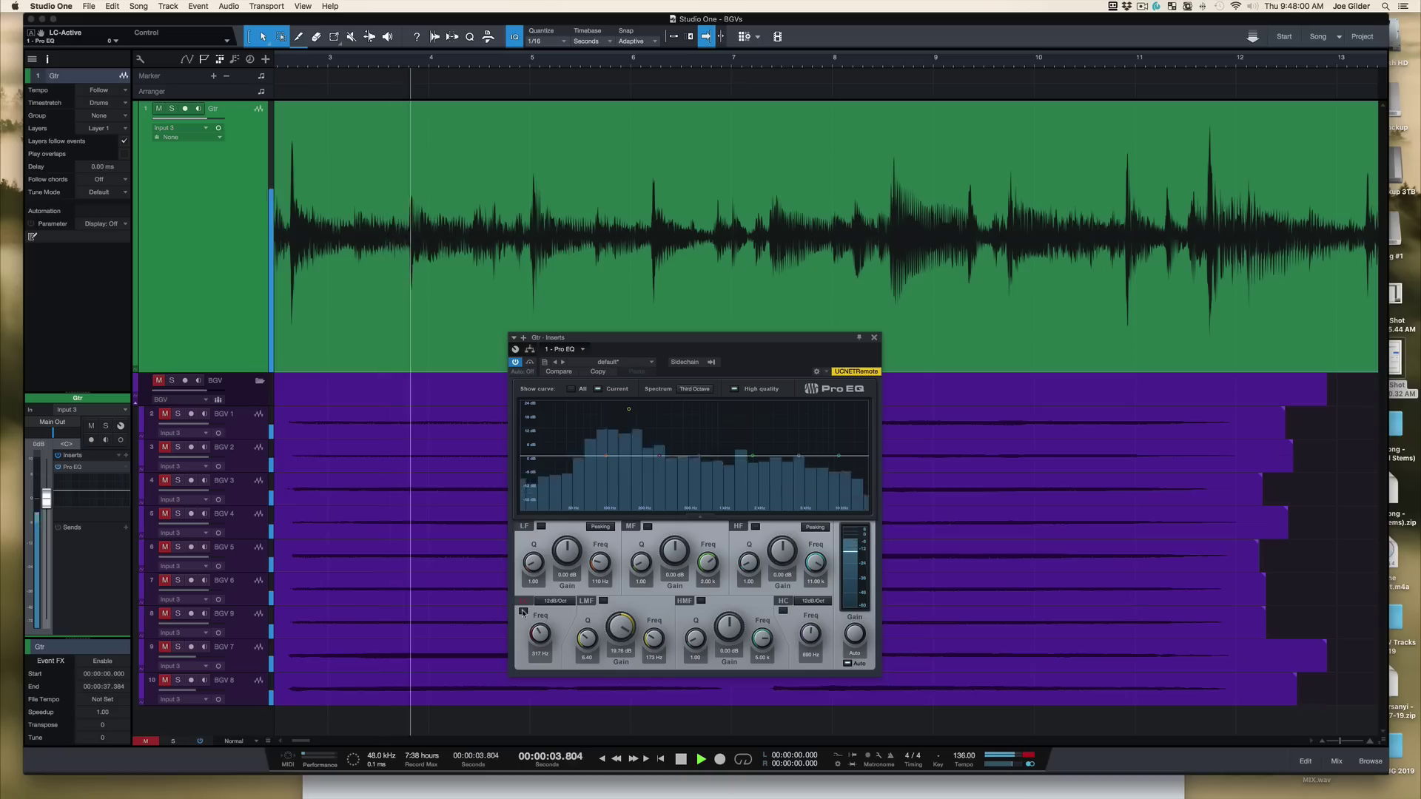
pyautogui.click(524, 612)
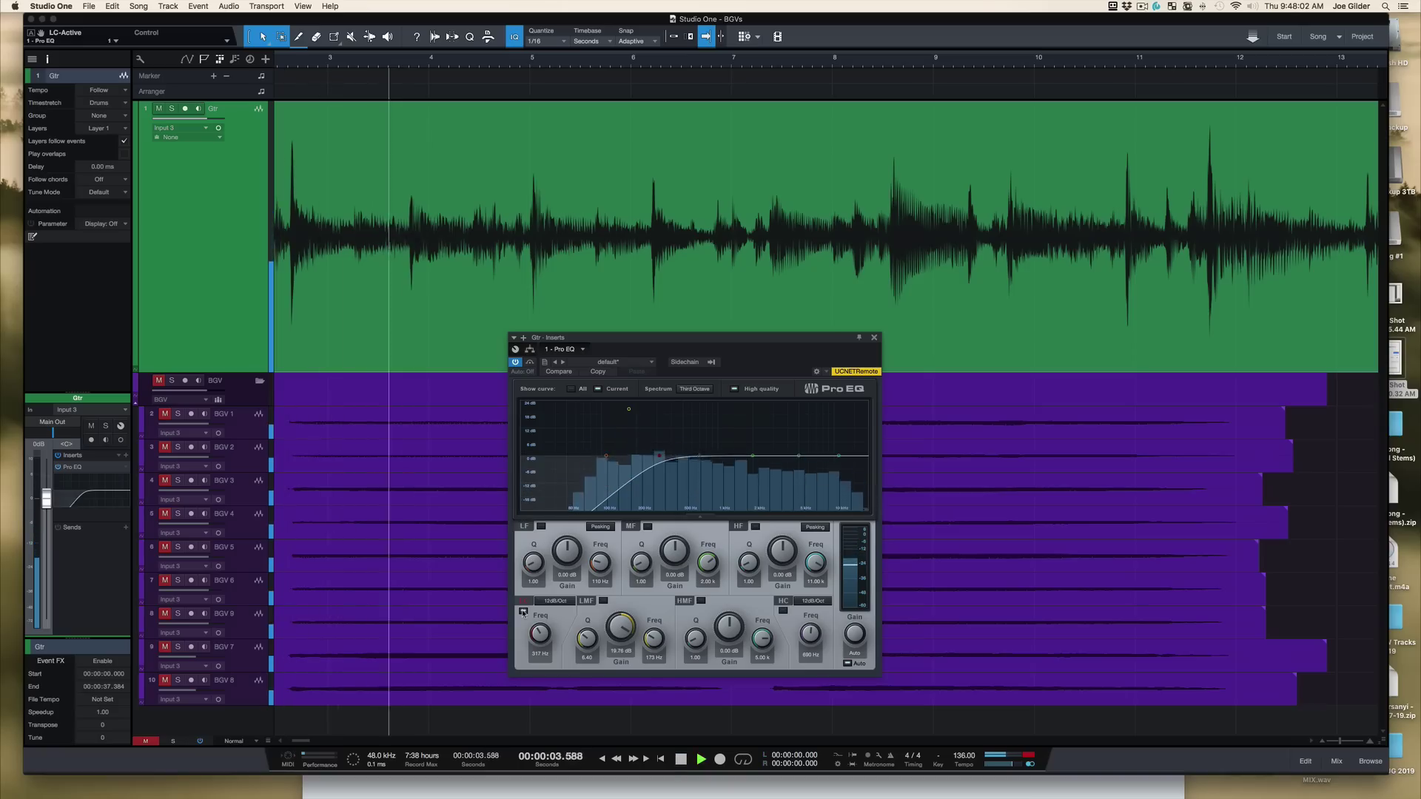
pyautogui.press('space')
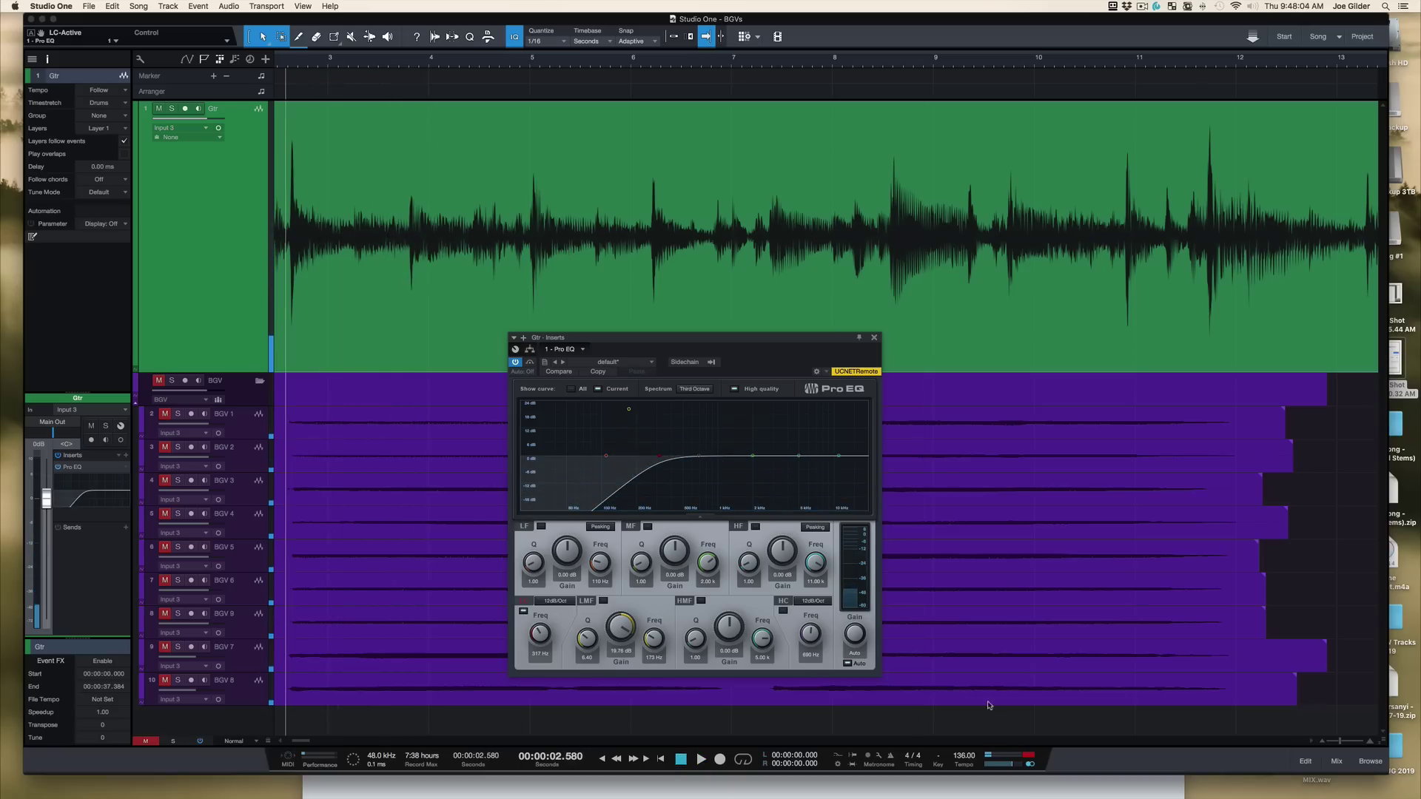
# Step: Clear the main output meter's clip indicator and play the guitar with the low cut filter active
pyautogui.click(1032, 757)
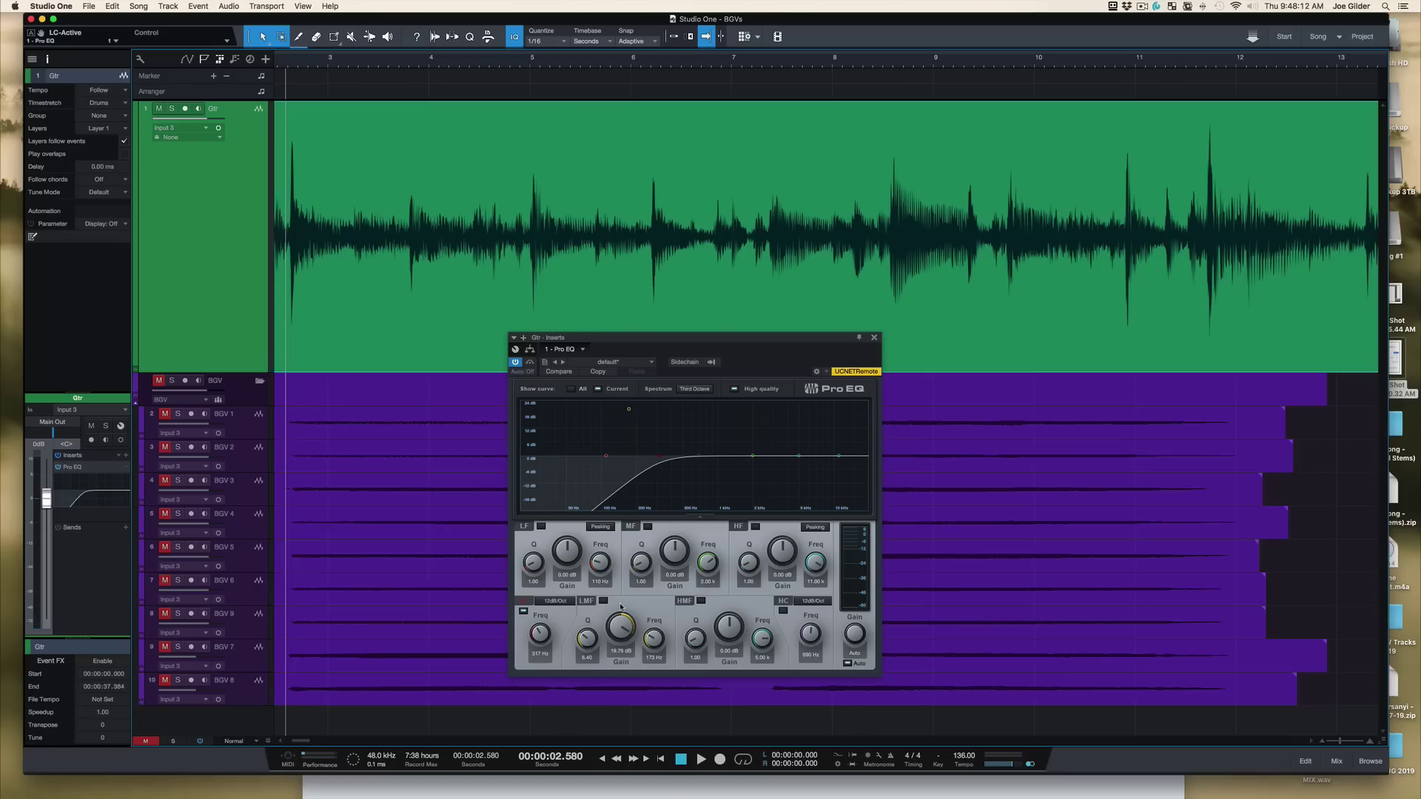
pyautogui.press('space')
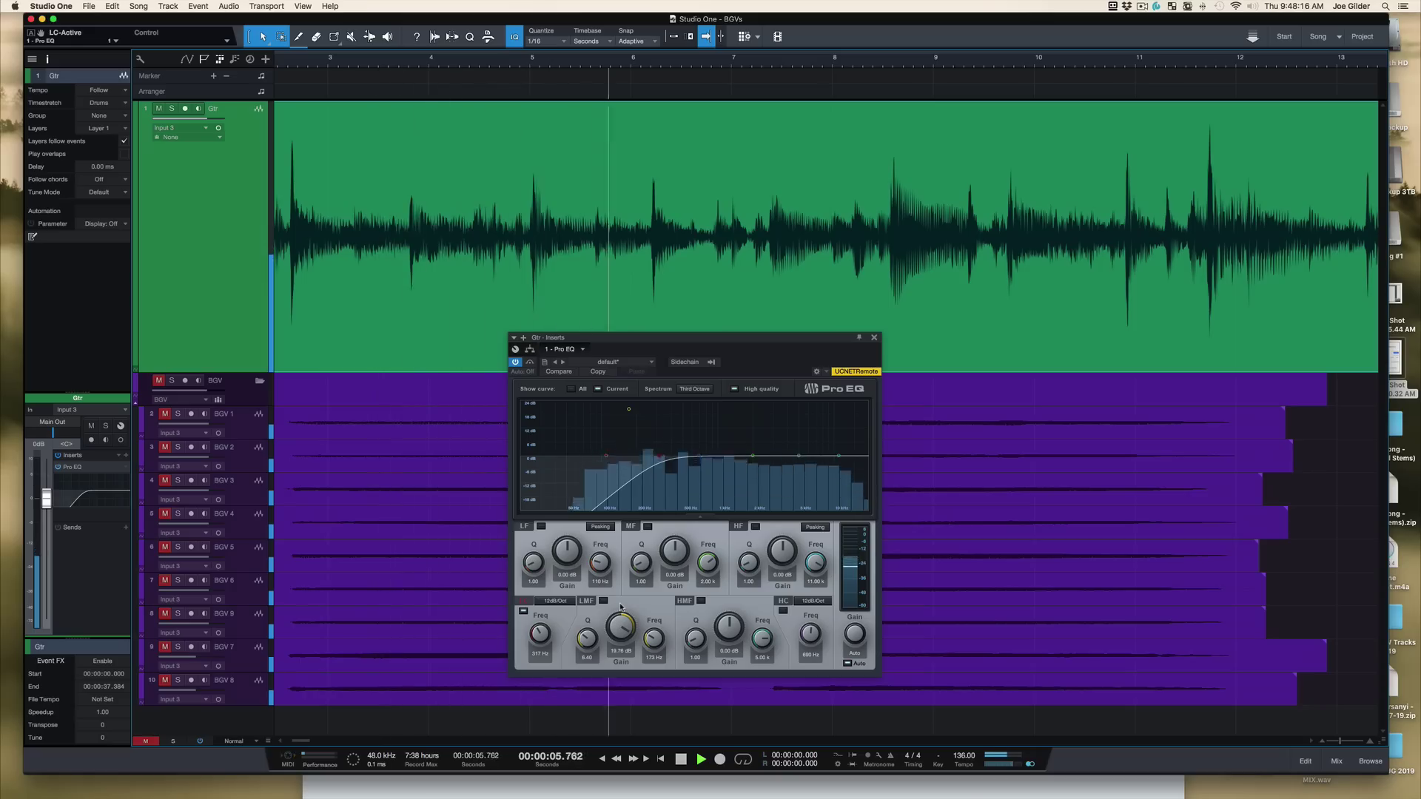
pyautogui.press('space')
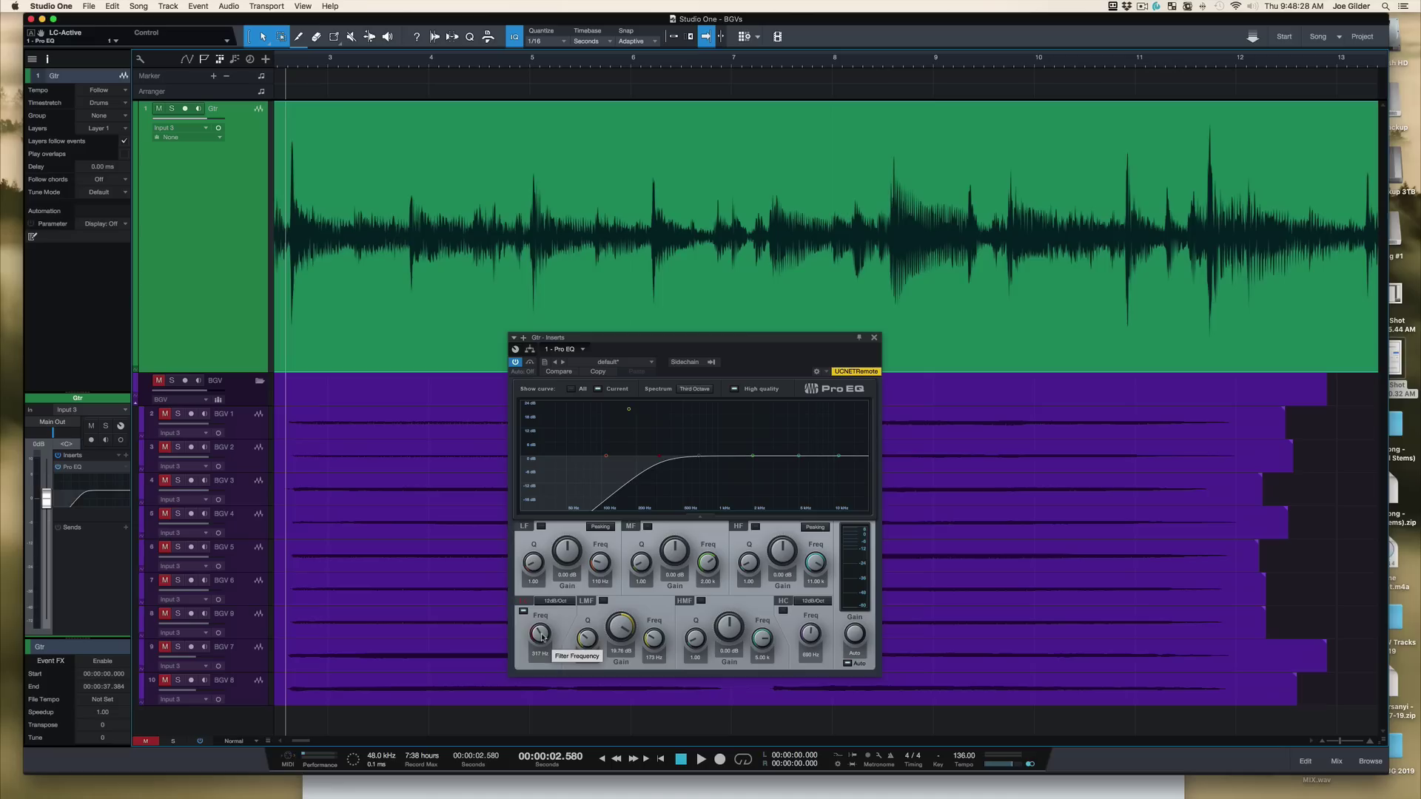
# Step: Lower the low cut frequency to 36 Hz and audition the guitar
pyautogui.moveTo(541, 637); pyautogui.dragTo(538, 644)
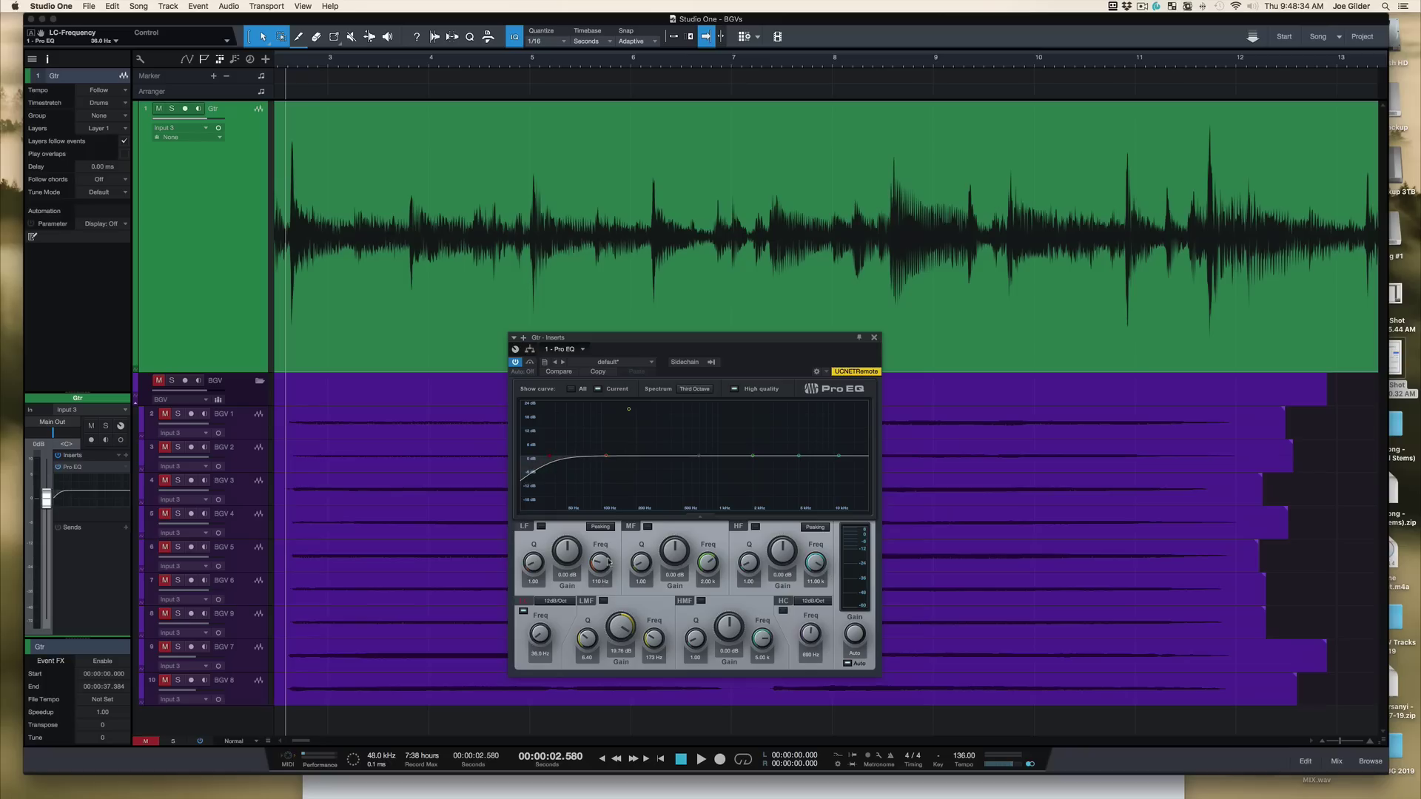
pyautogui.press('space')
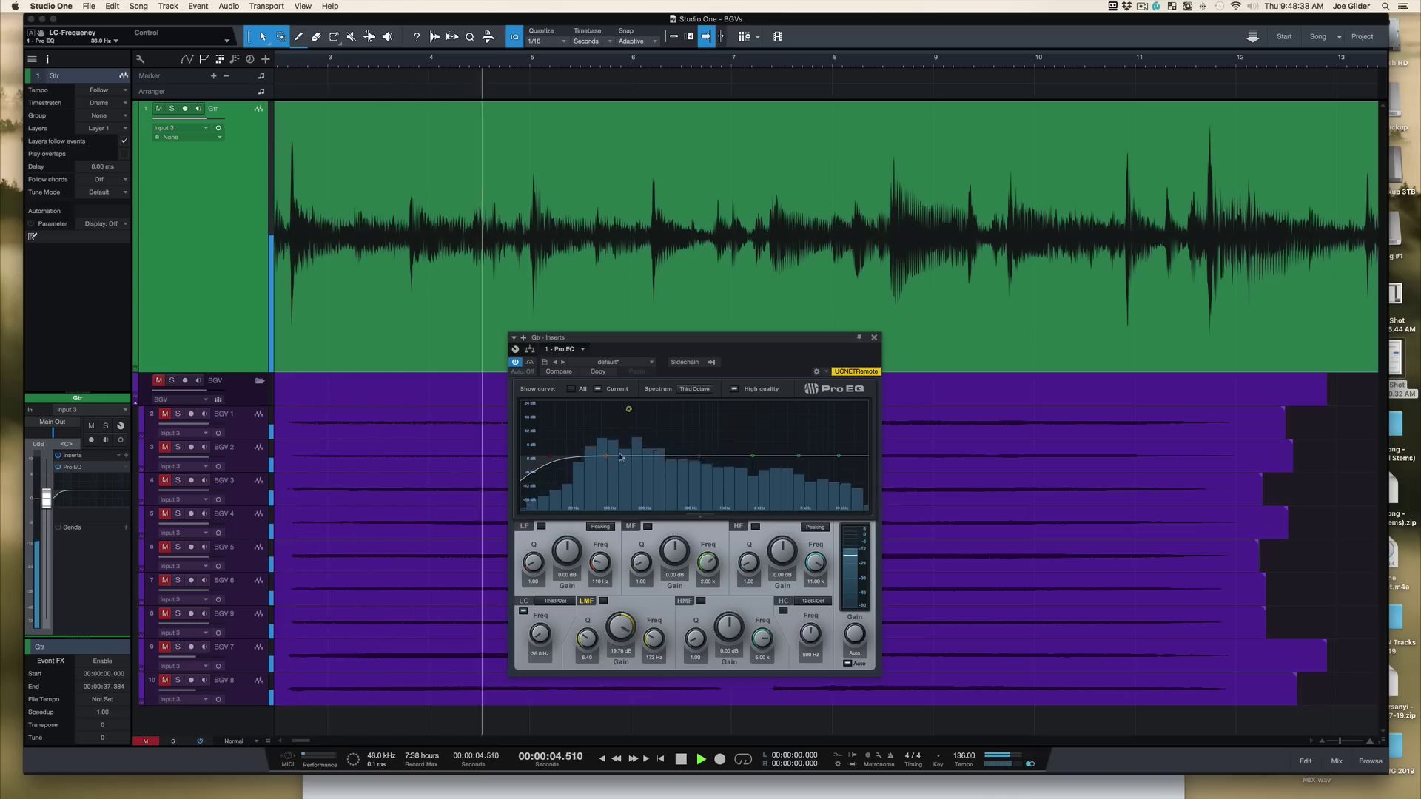
pyautogui.press('space')
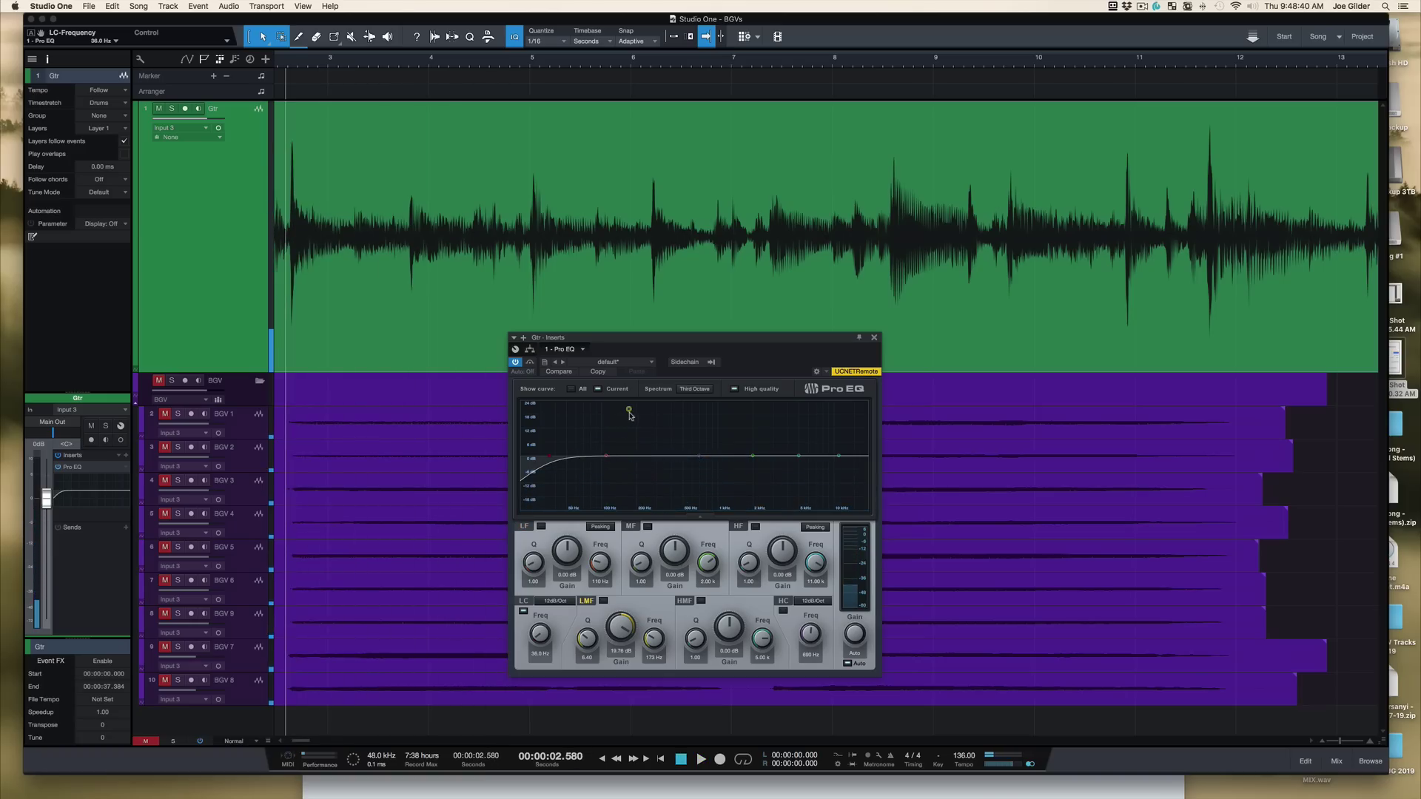
# Step: Enable the low-mid filter at 173 Hz and set its gain to -14.08 dB with a Q of 6.79 while auditioning the guitar
pyautogui.click(629, 410)
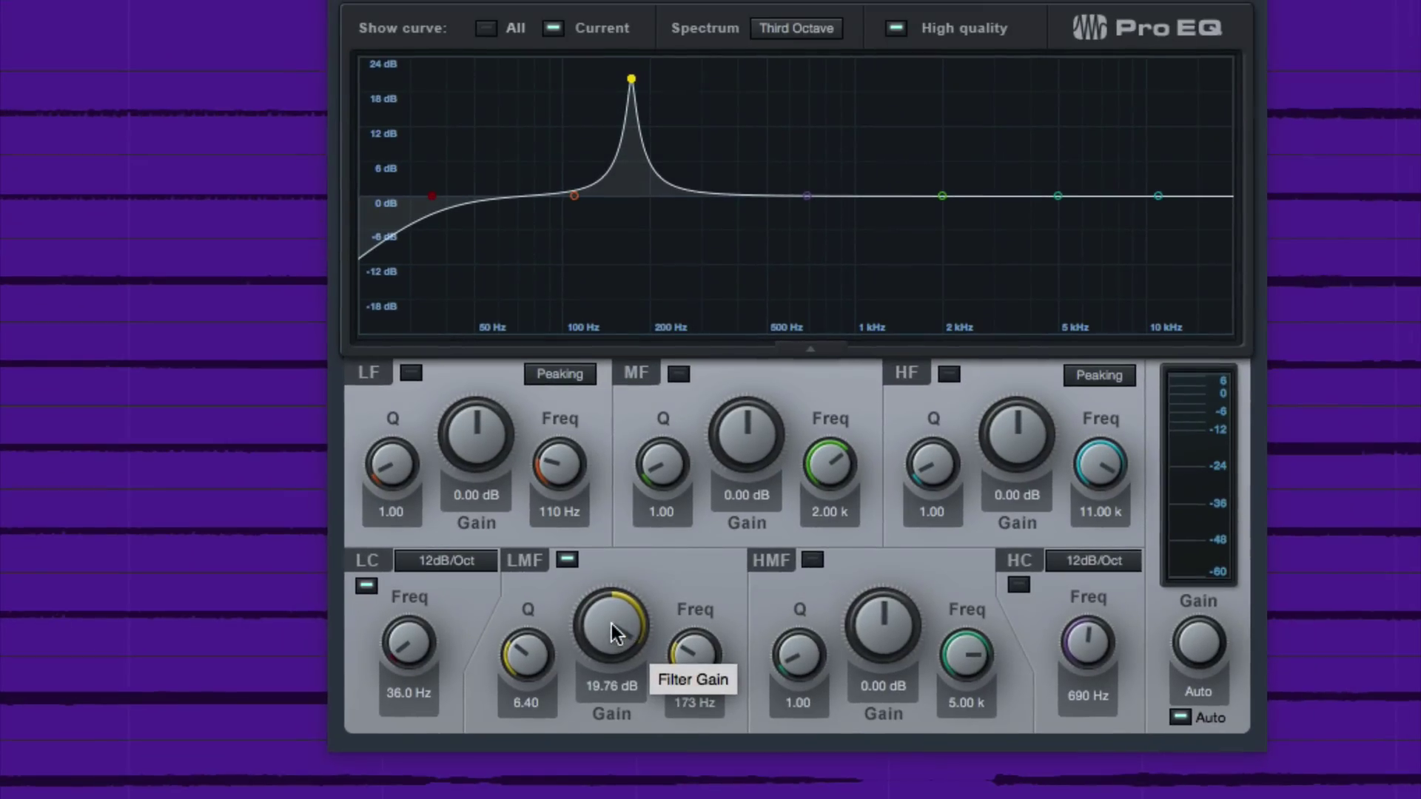
pyautogui.moveTo(621, 625); pyautogui.dragTo(523, 651)
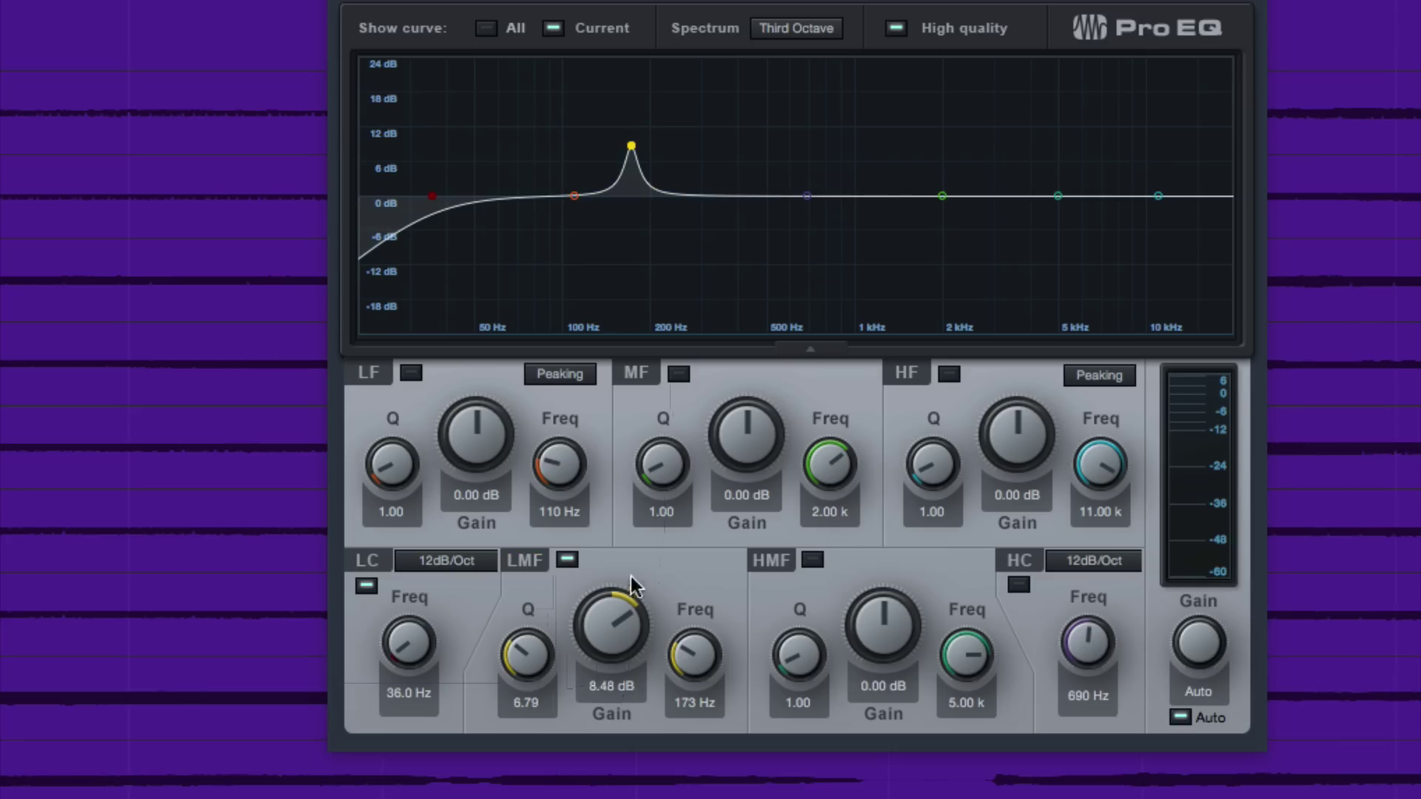
pyautogui.moveTo(618, 637); pyautogui.dragTo(611, 675)
pyautogui.press('space')
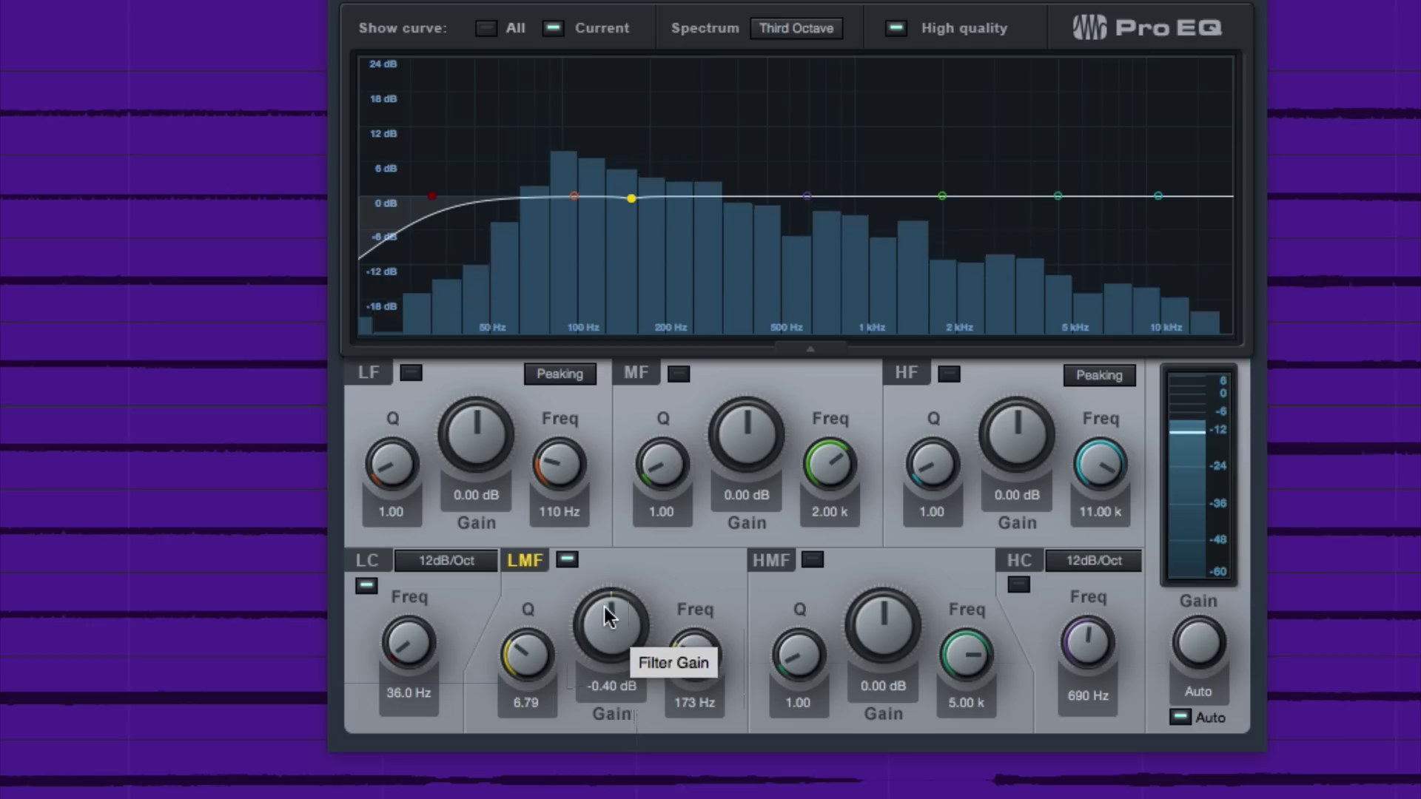
pyautogui.moveTo(603, 602); pyautogui.dragTo(602, 664)
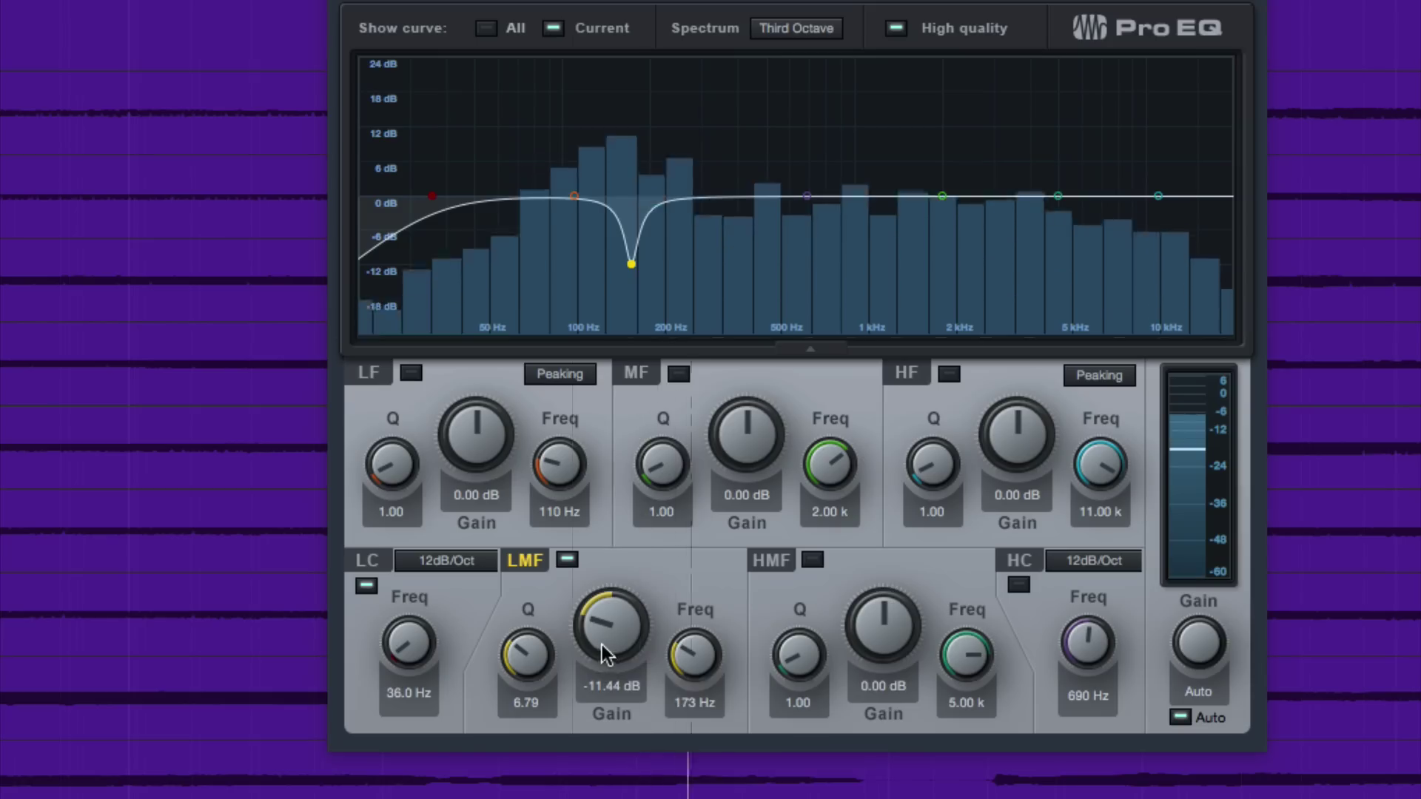
pyautogui.moveTo(605, 637); pyautogui.dragTo(603, 635)
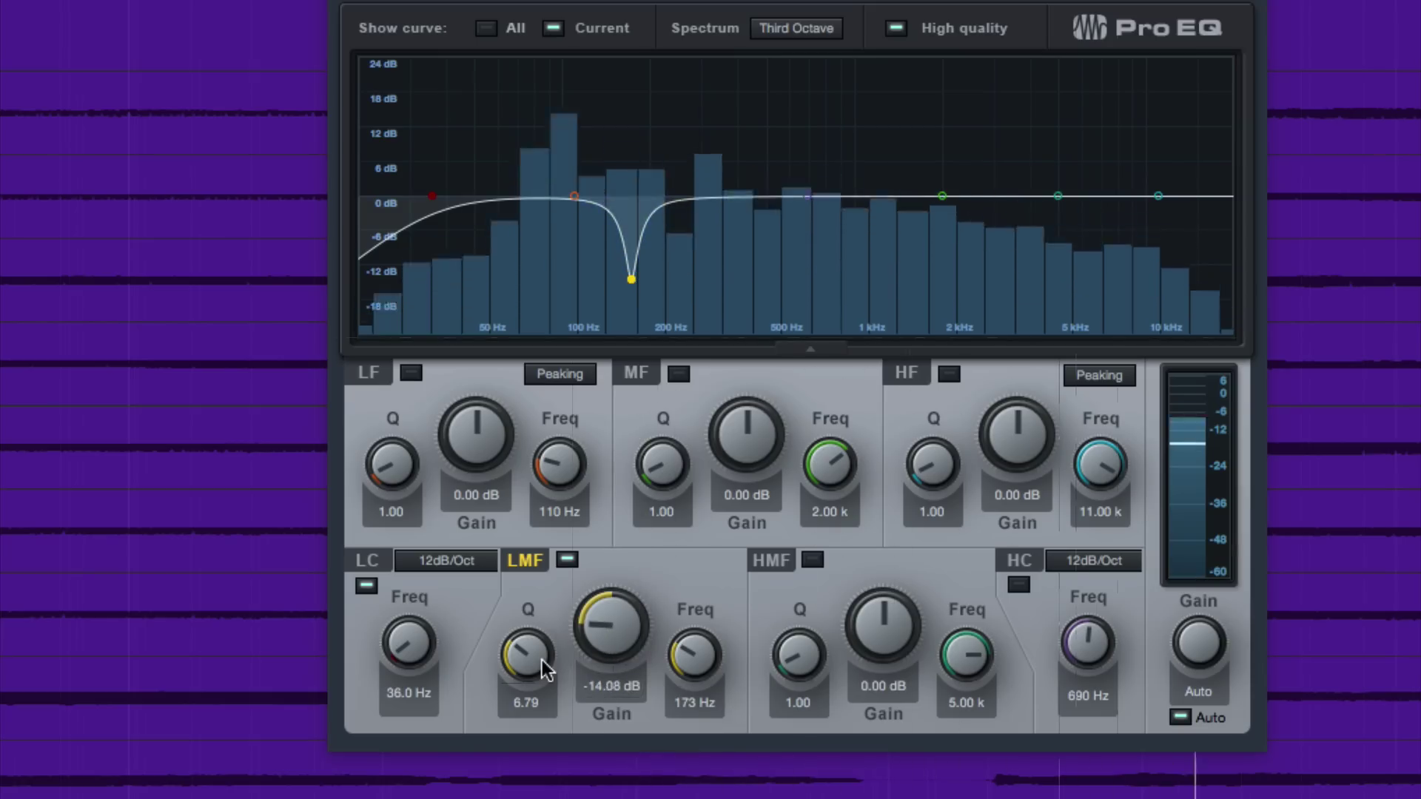
pyautogui.press('space')
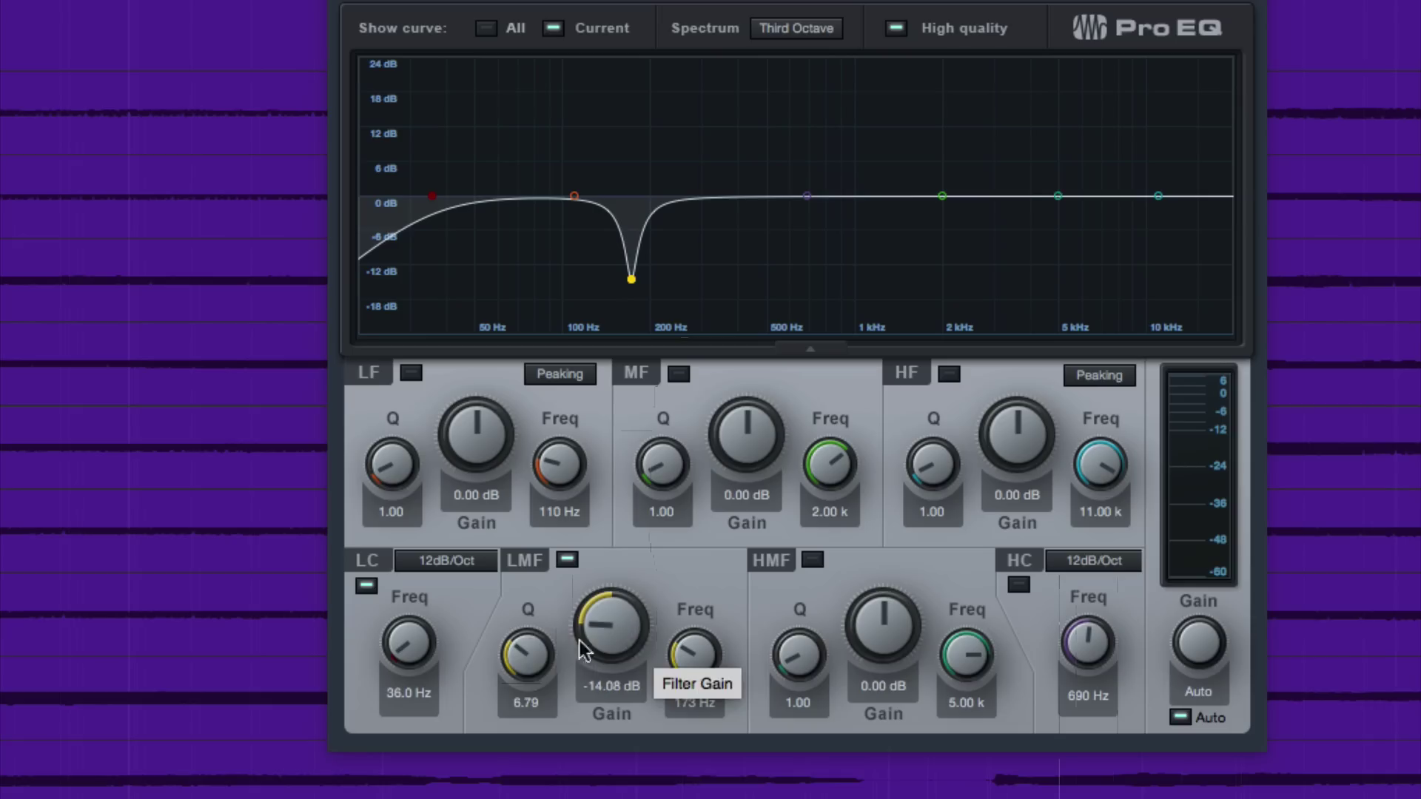
# Step: Refine the low-mid cut to a gain of -15.76 dB and a Q of 5.49 while listening to the guitar
pyautogui.moveTo(530, 658)
pyautogui.mouseDown()
pyautogui.moveTo(530, 643)
pyautogui.moveTo(529, 670)
pyautogui.mouseUp()
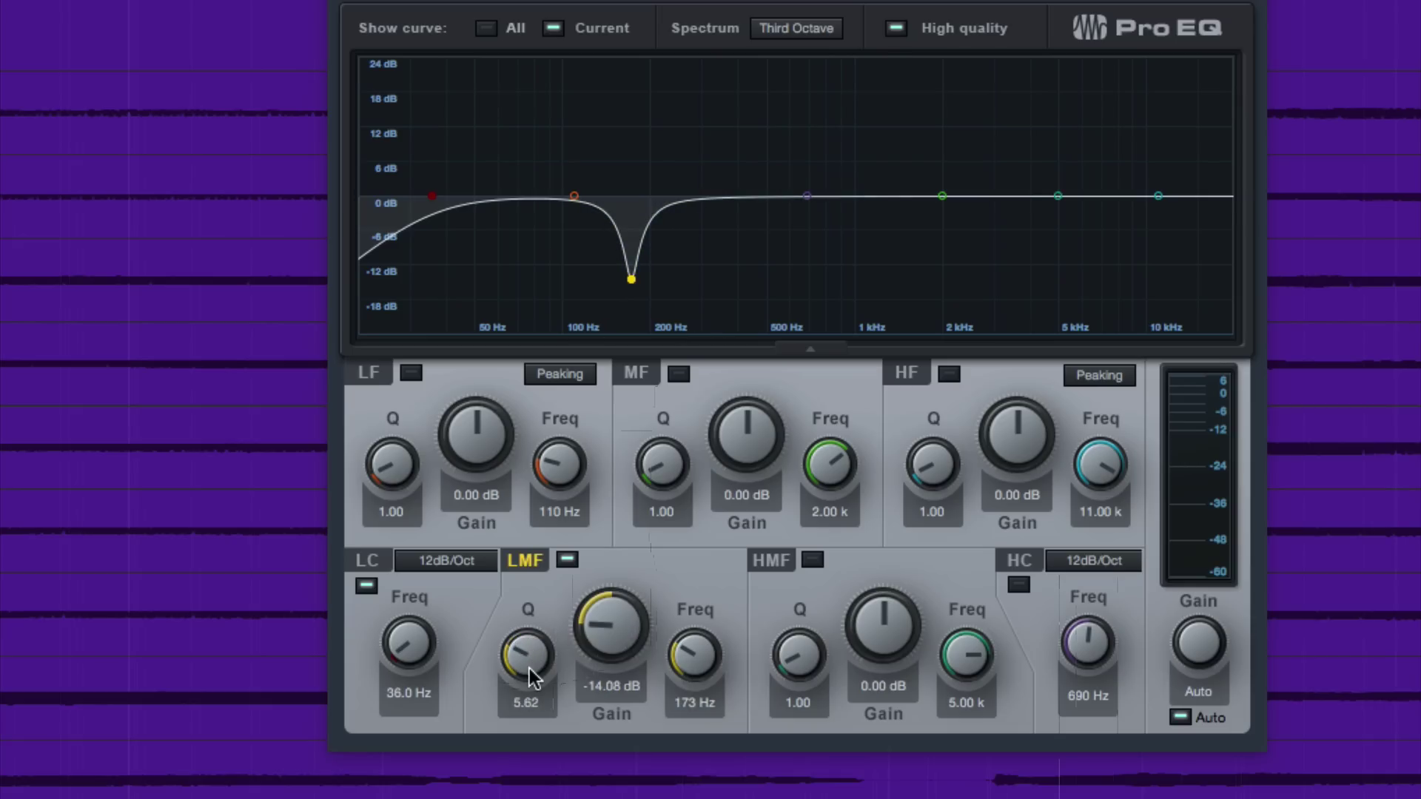
pyautogui.moveTo(619, 627)
pyautogui.mouseDown()
pyautogui.moveTo(625, 588)
pyautogui.moveTo(608, 635)
pyautogui.mouseUp()
pyautogui.moveTo(531, 664)
pyautogui.mouseDown()
pyautogui.moveTo(530, 613)
pyautogui.moveTo(524, 654)
pyautogui.moveTo(535, 644)
pyautogui.mouseUp()
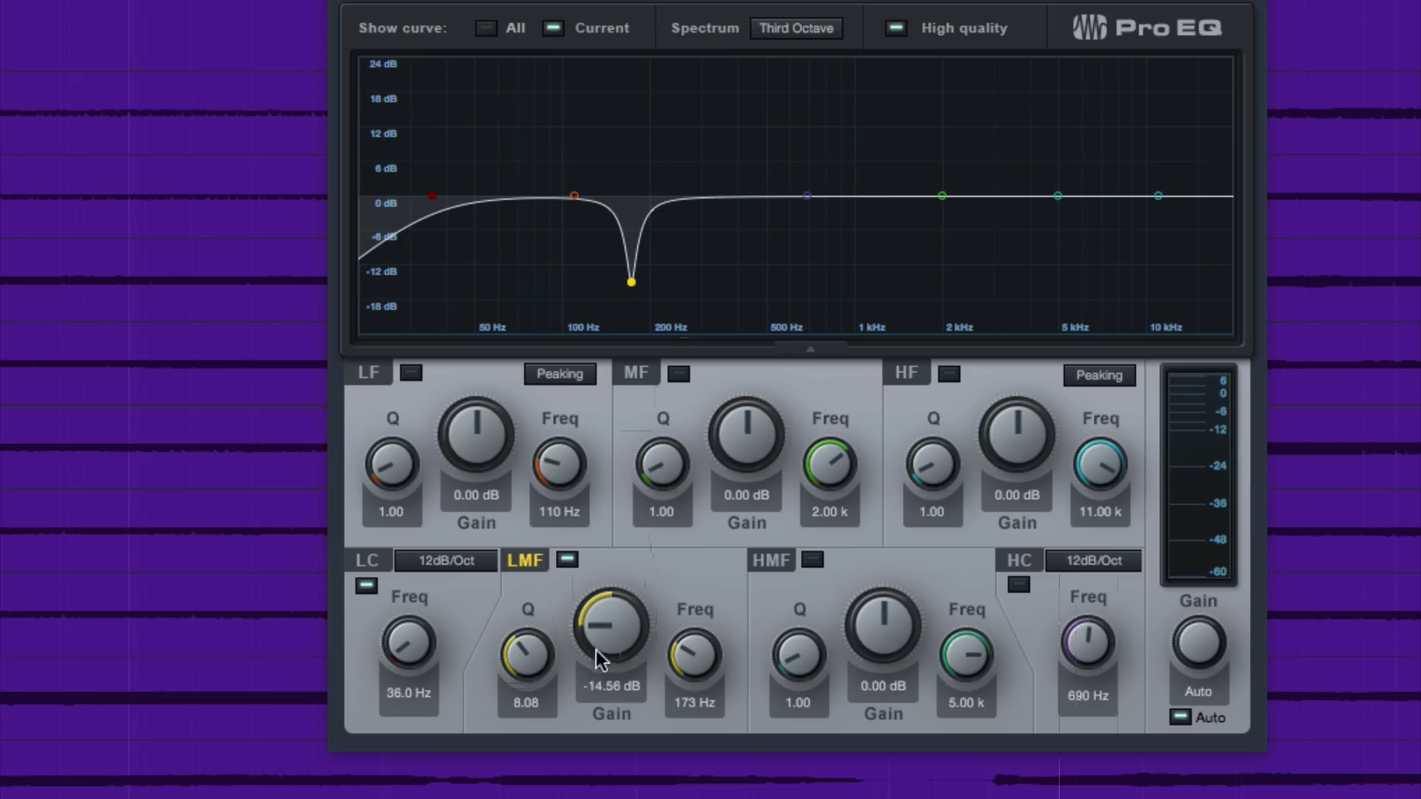
pyautogui.press('space')
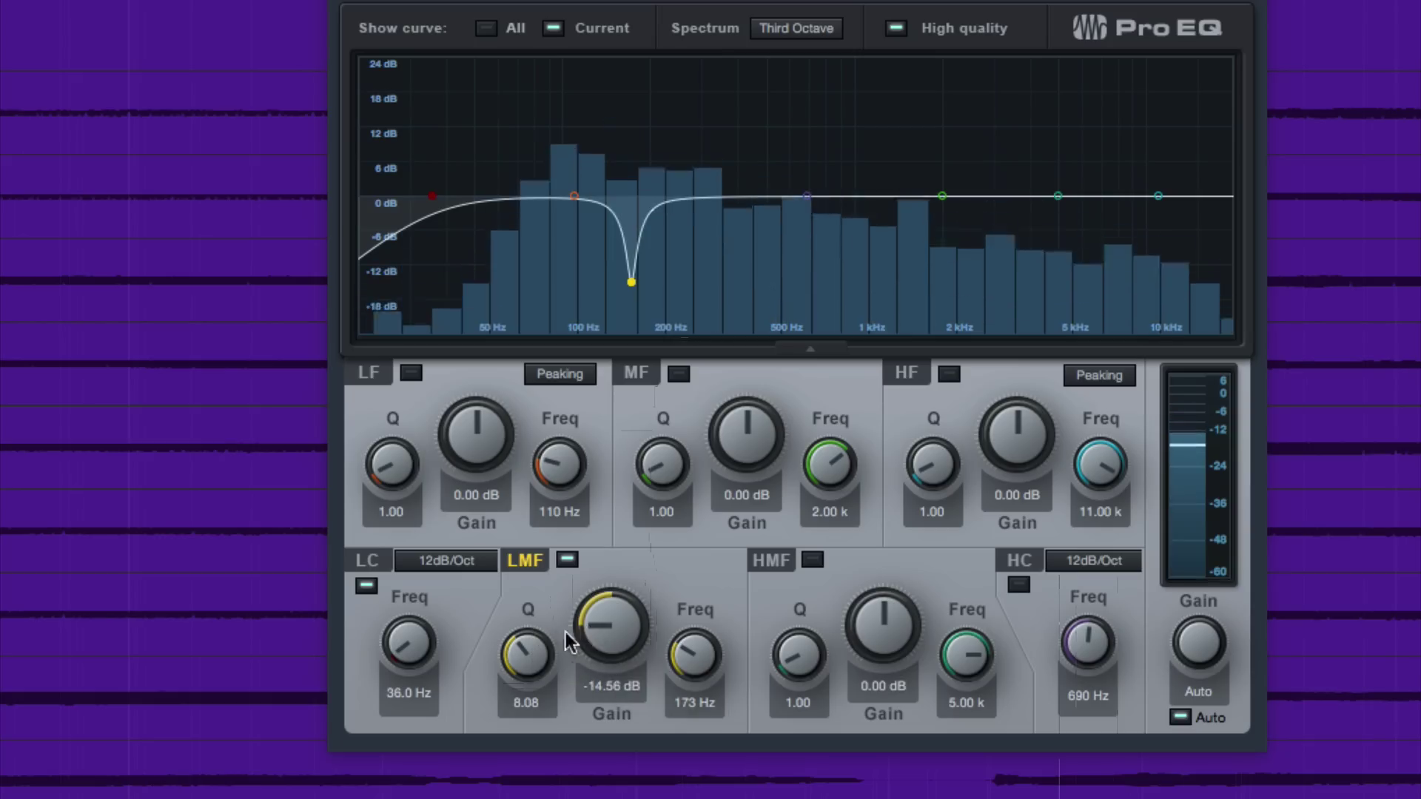
pyautogui.moveTo(530, 654); pyautogui.dragTo(524, 704)
pyautogui.moveTo(603, 651); pyautogui.dragTo(529, 650)
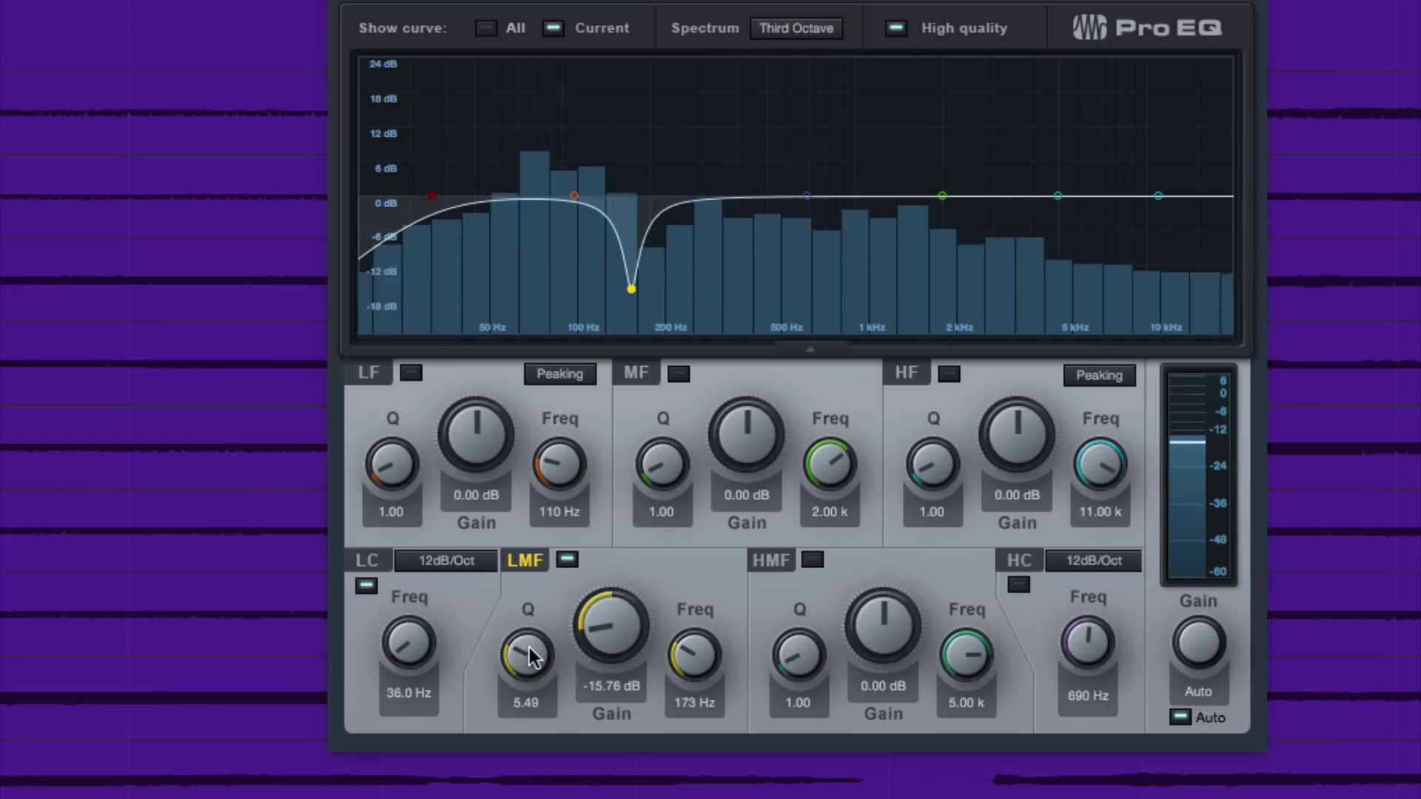
pyautogui.press('space')
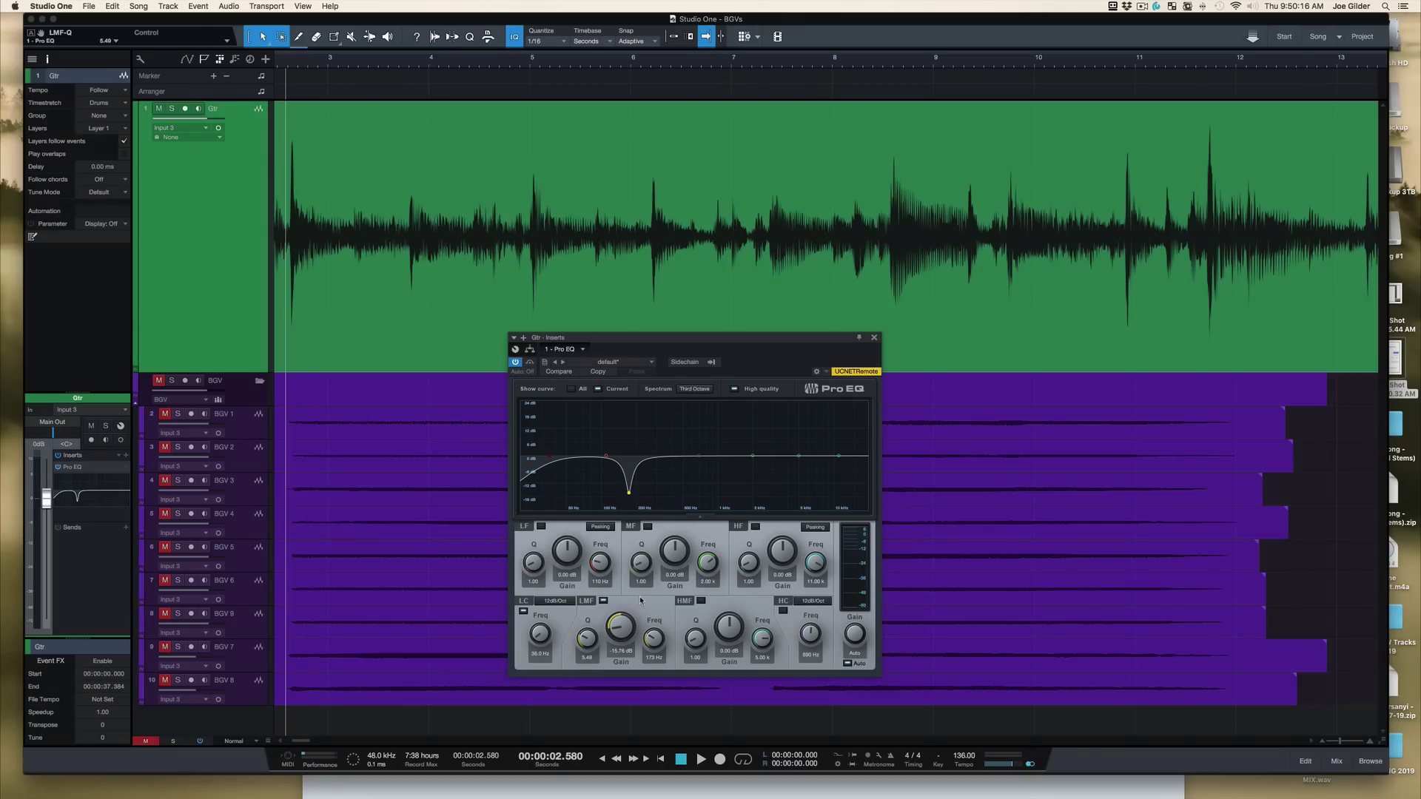
# Step: Compare the guitar with the low-mid cut on and off during playback
pyautogui.press('space')
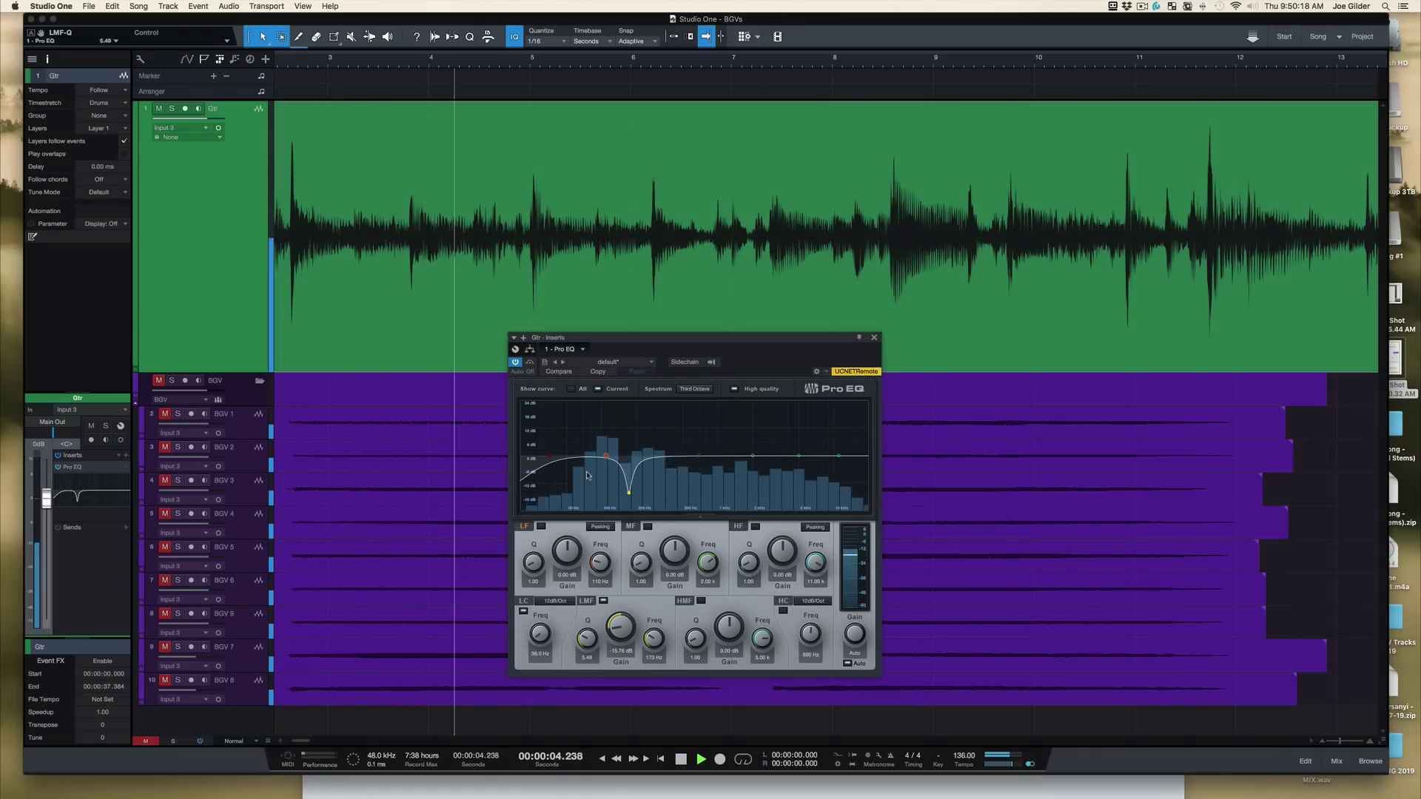
pyautogui.press('space')
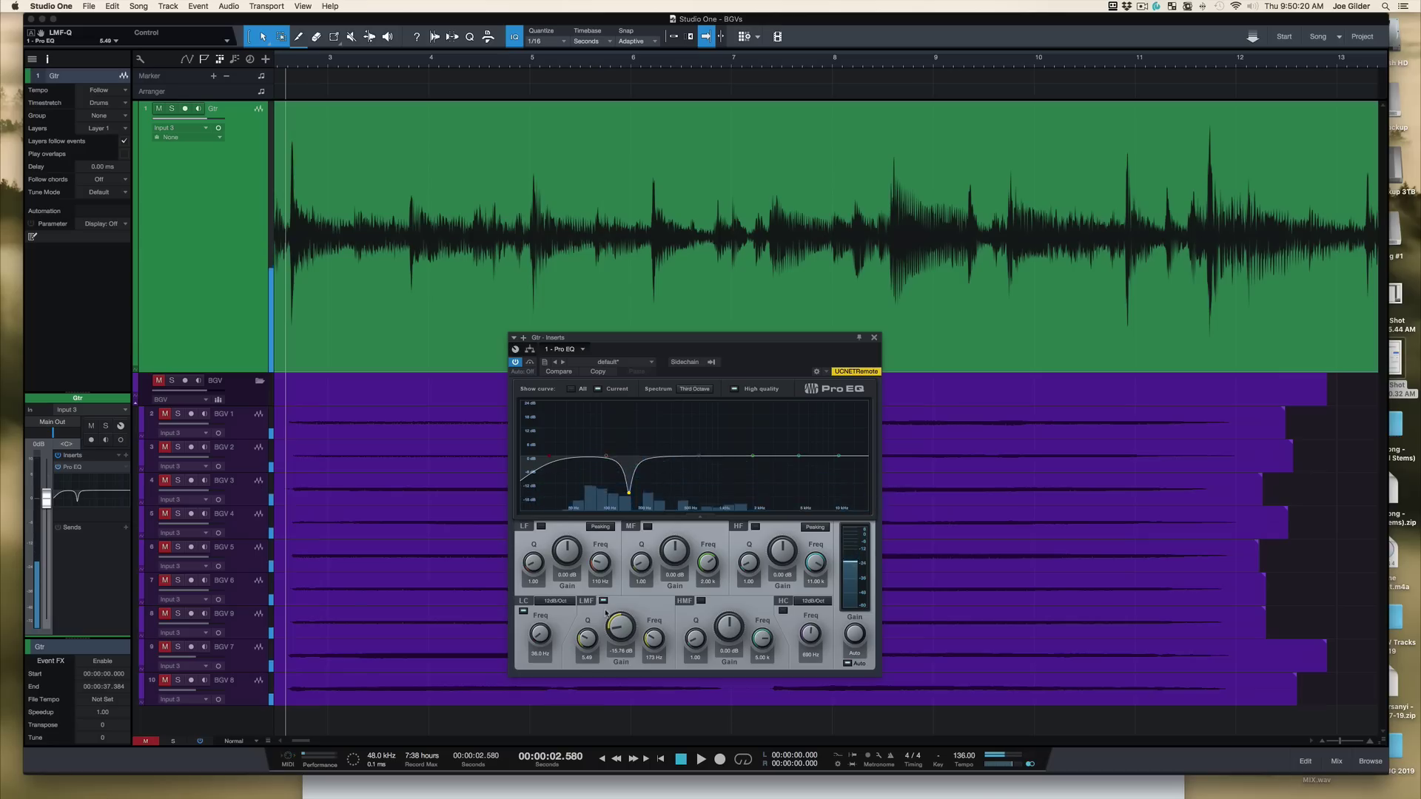
pyautogui.click(604, 602)
pyautogui.press('space')
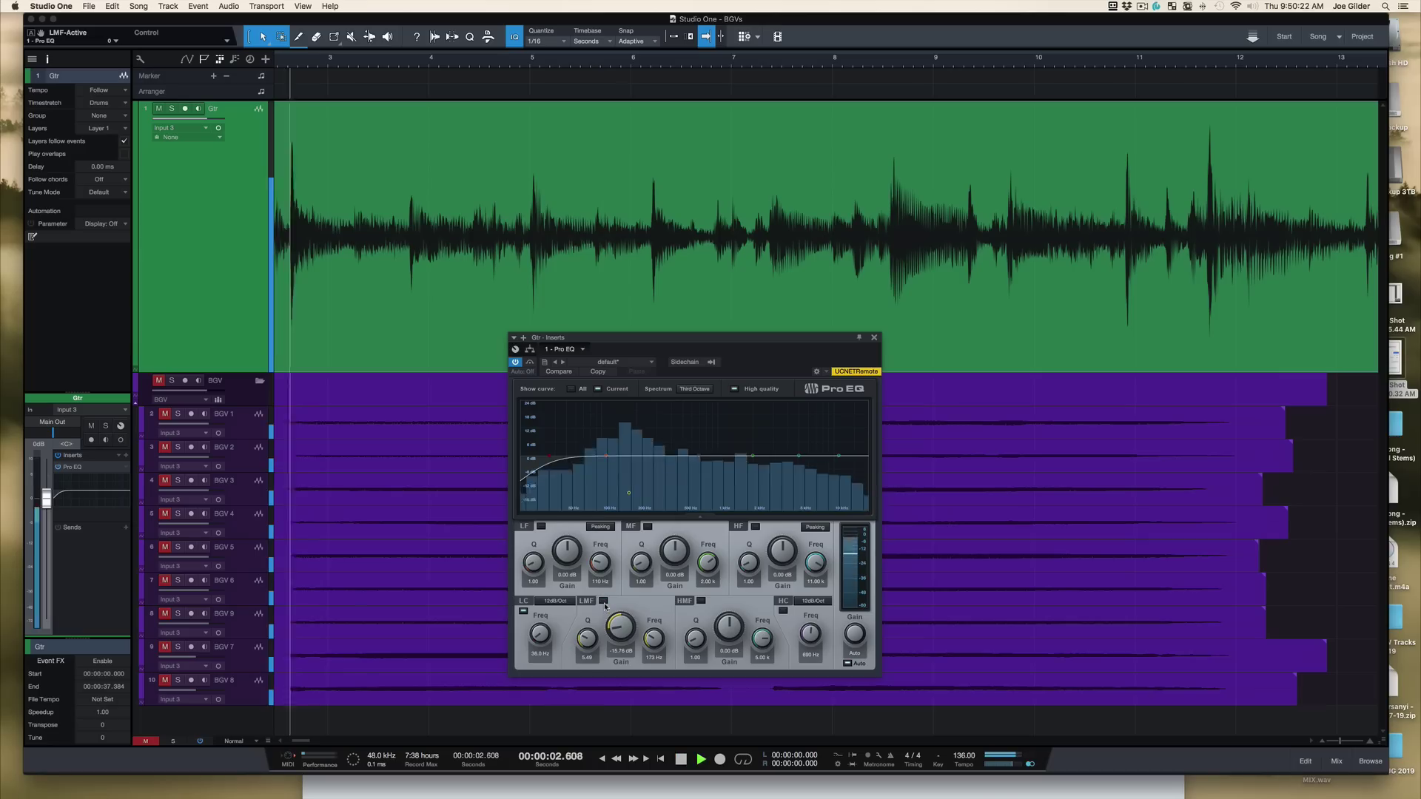
pyautogui.click(604, 602)
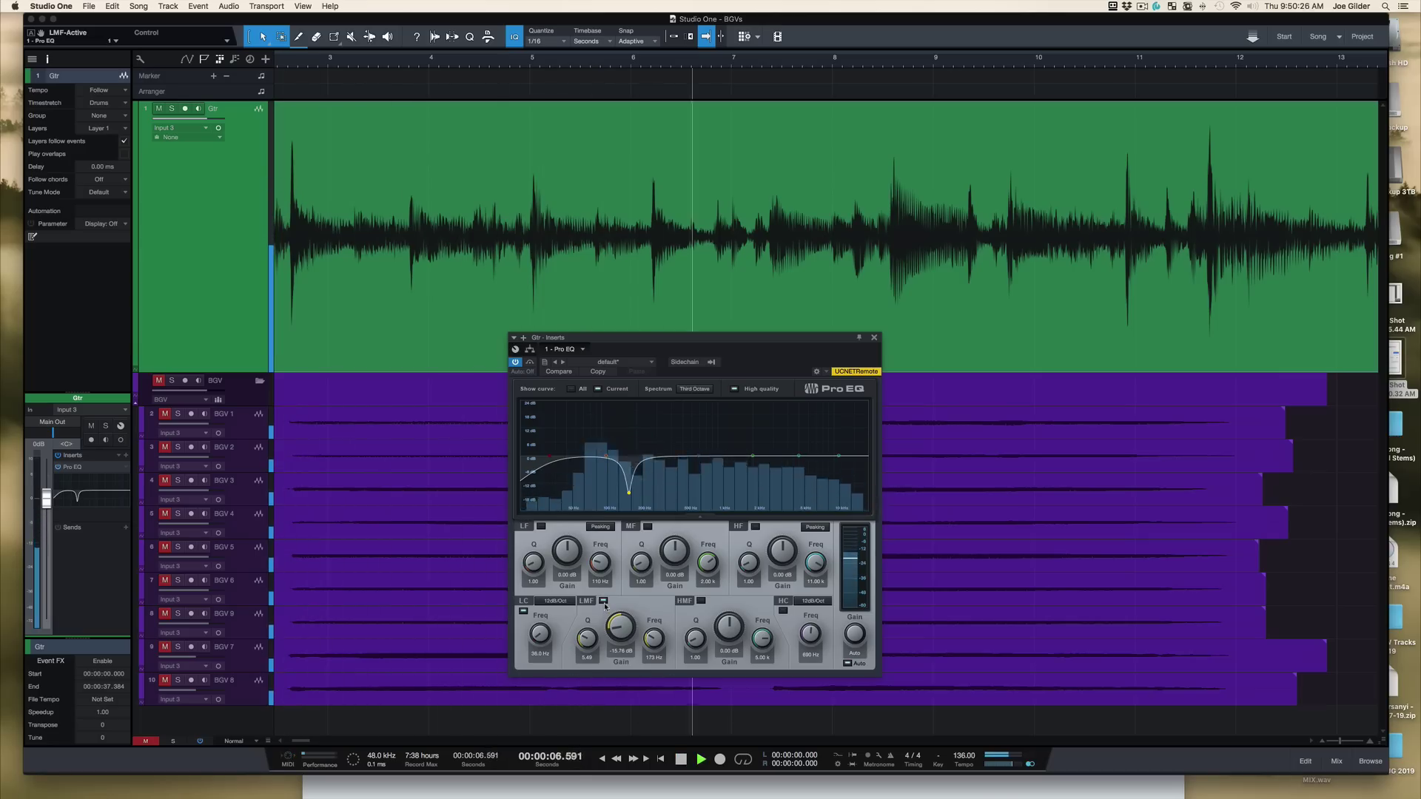
pyautogui.press('space')
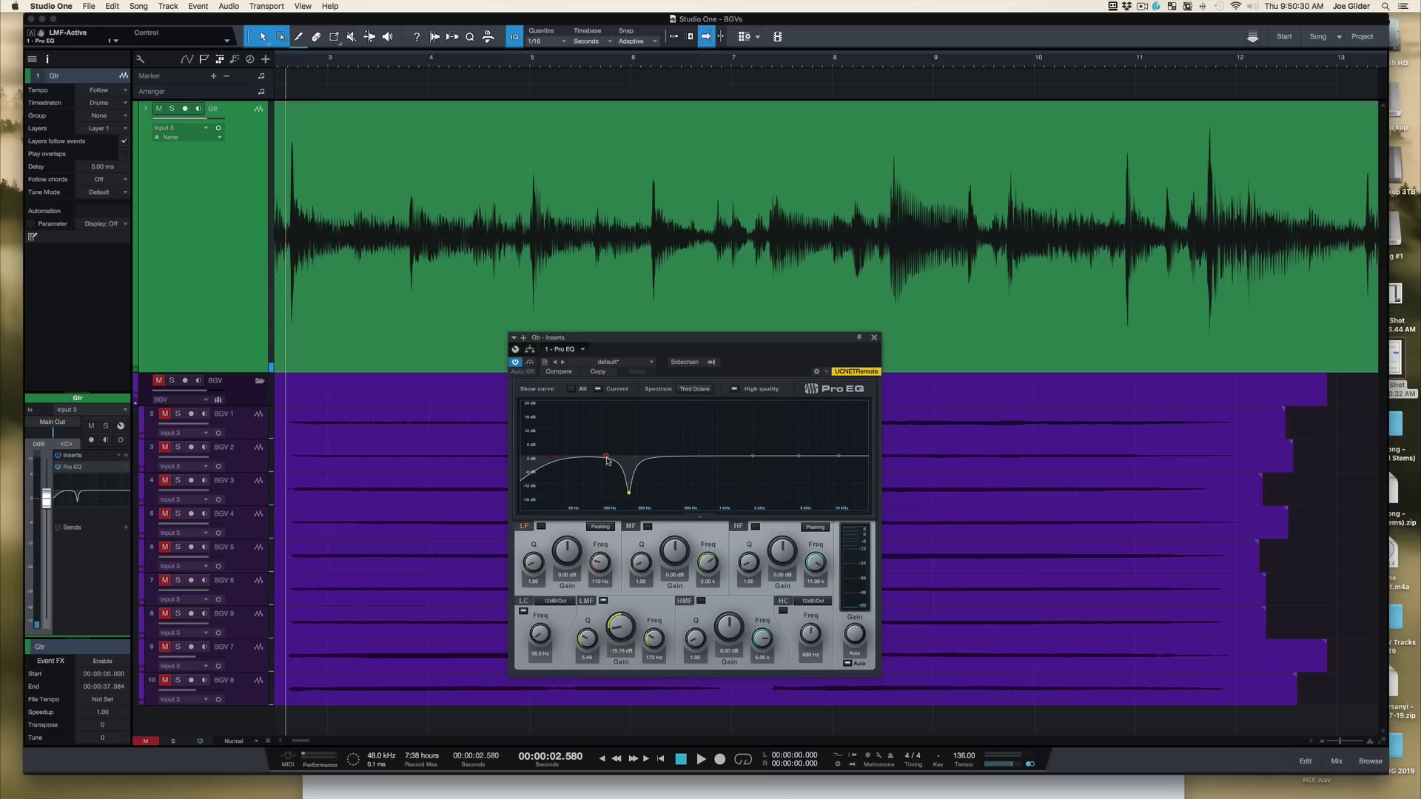
# Step: Turn off the low-mid filter and audition the guitar with a low-frequency cut of about 12 dB at about 80 Hz
pyautogui.moveTo(607, 459); pyautogui.dragTo(602, 454)
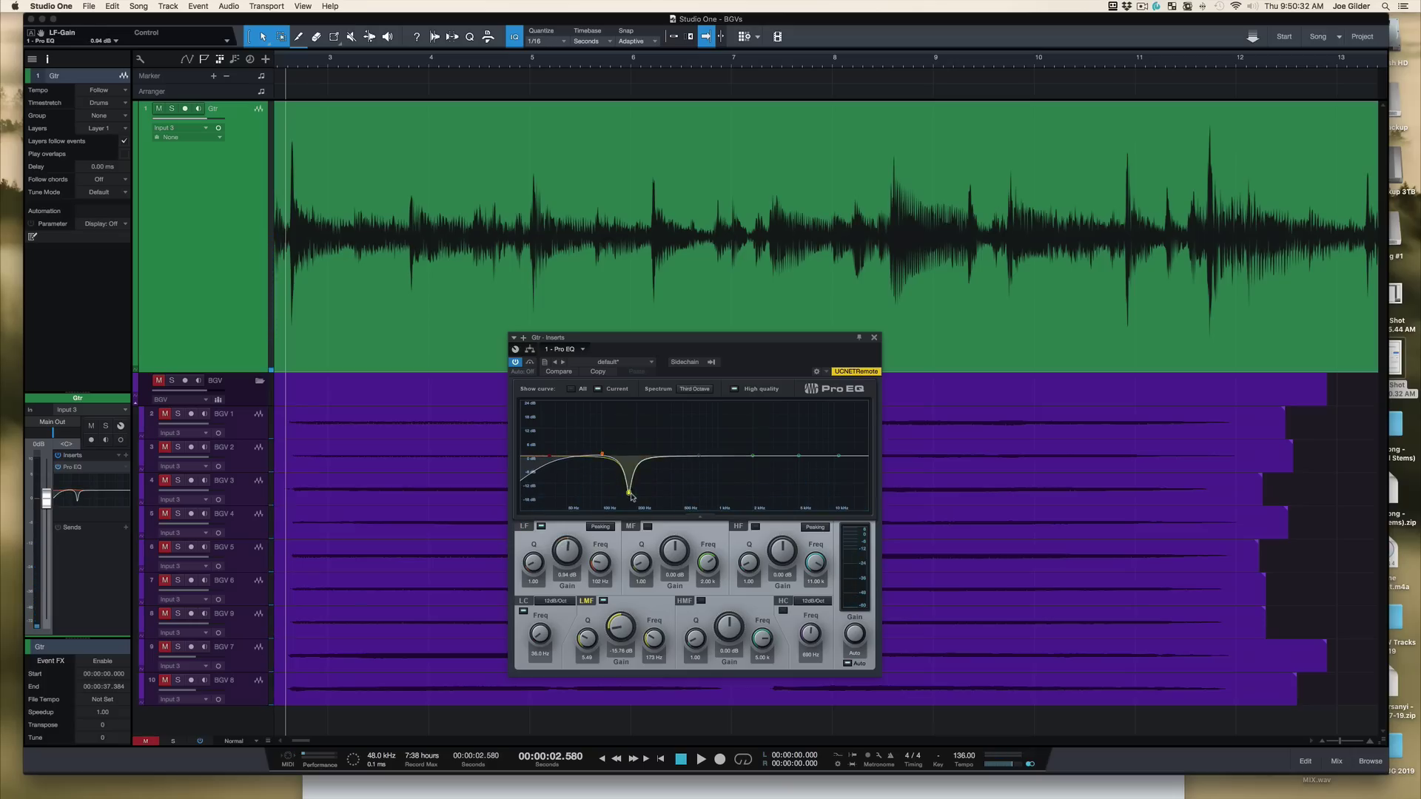
pyautogui.doubleClick(630, 495)
pyautogui.moveTo(603, 458); pyautogui.dragTo(594, 478)
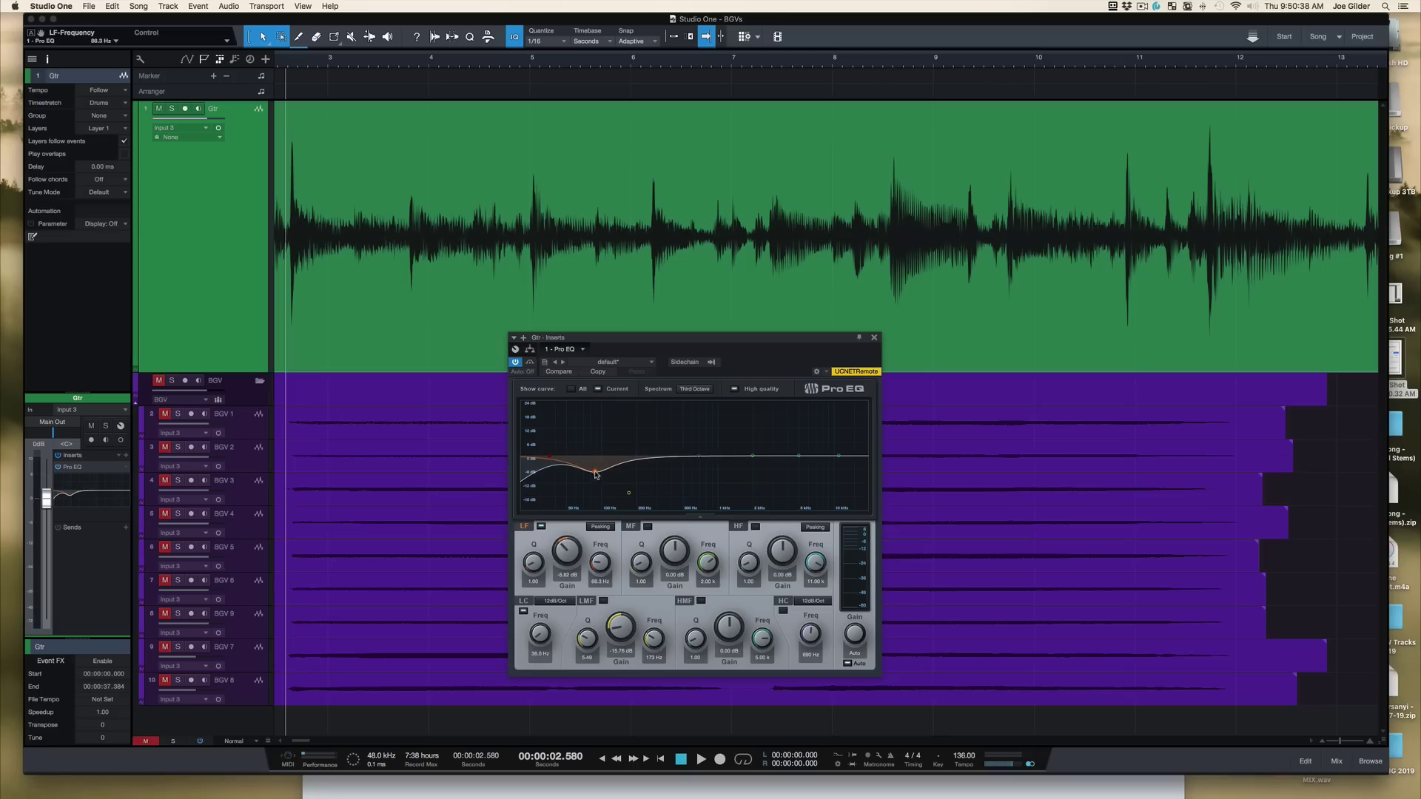
pyautogui.press('space')
pyautogui.moveTo(596, 474); pyautogui.dragTo(592, 486)
pyautogui.press('space')
pyautogui.press('space')
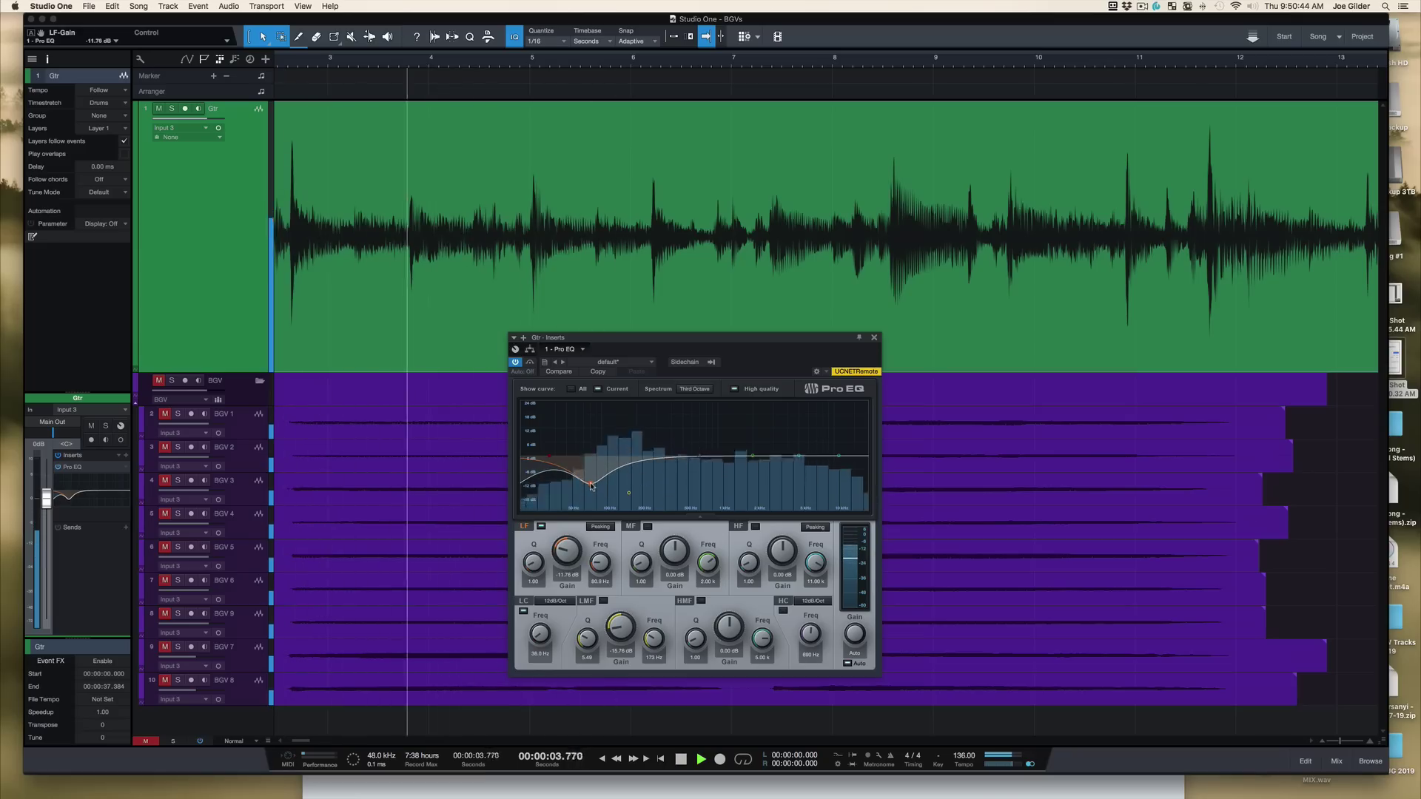
pyautogui.press('space')
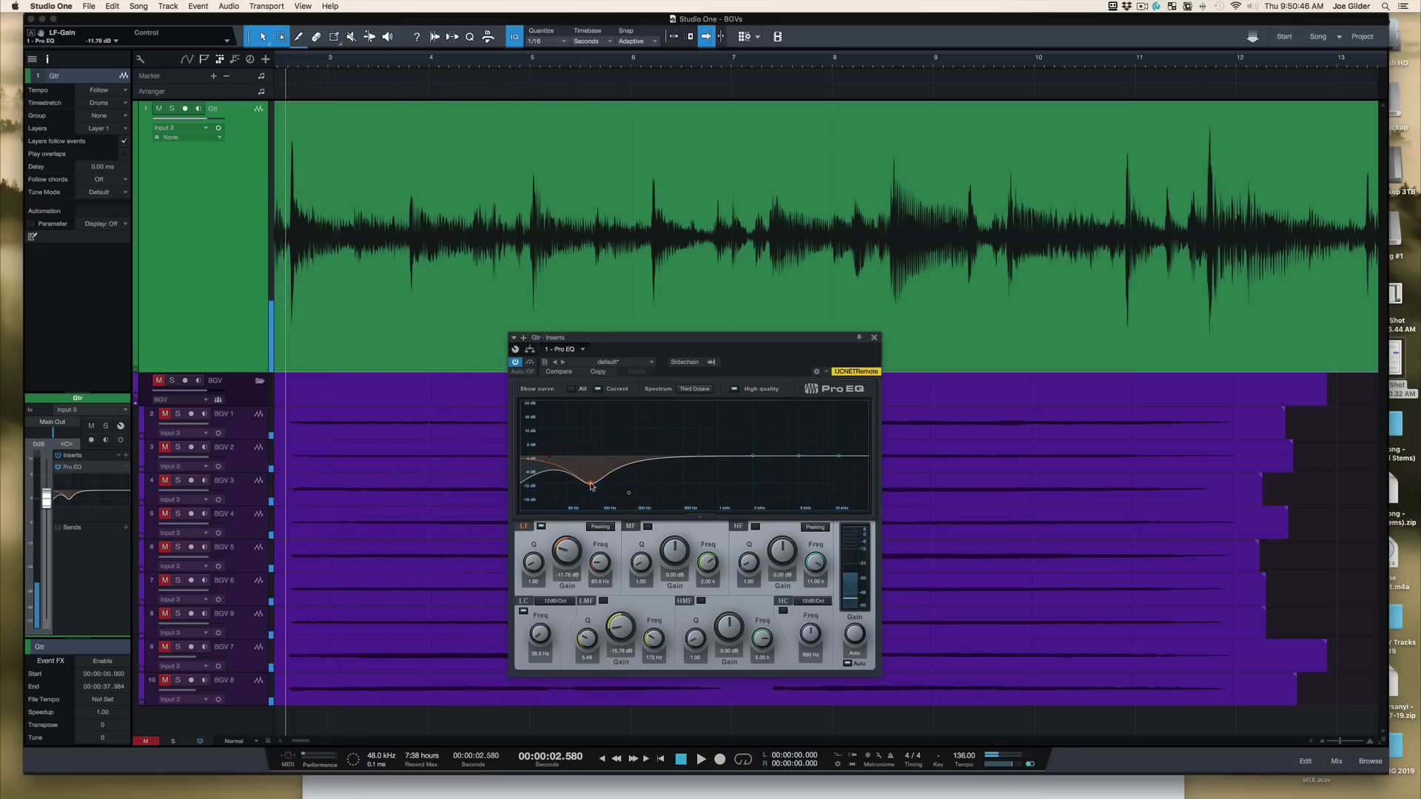
# Step: Turn off the low-frequency filter and switch the low-mid cut back on during guitar playback
pyautogui.doubleClick(591, 485)
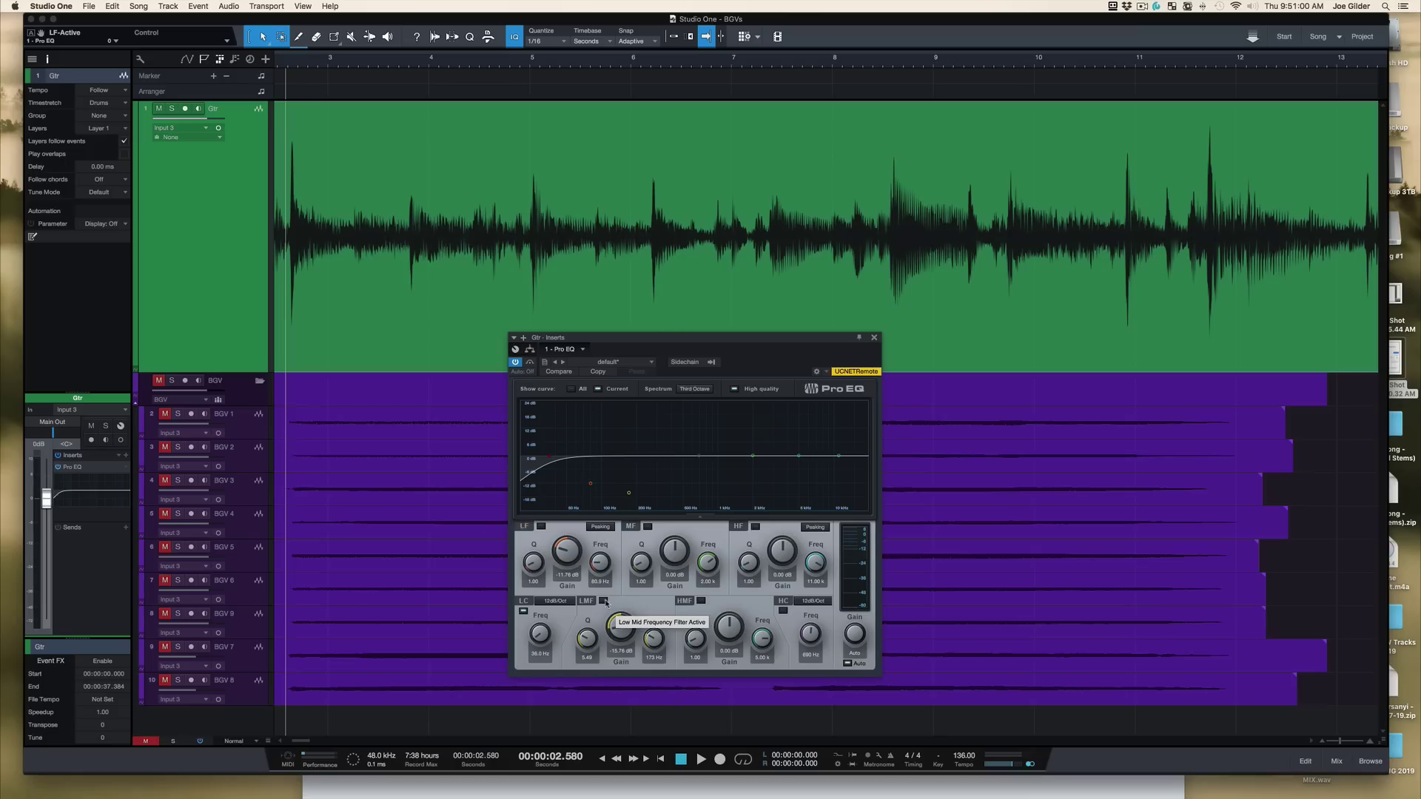
pyautogui.press('space')
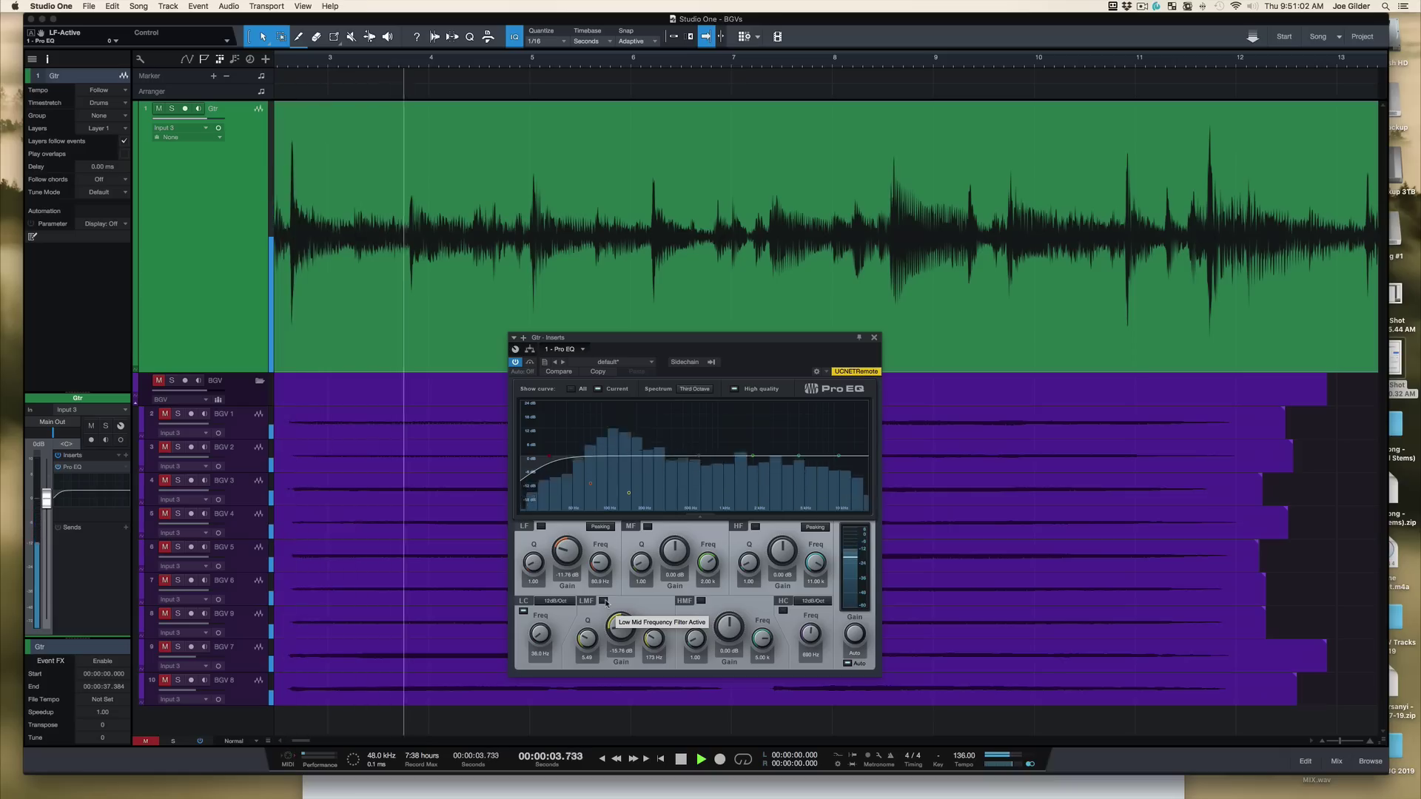
pyautogui.click(604, 601)
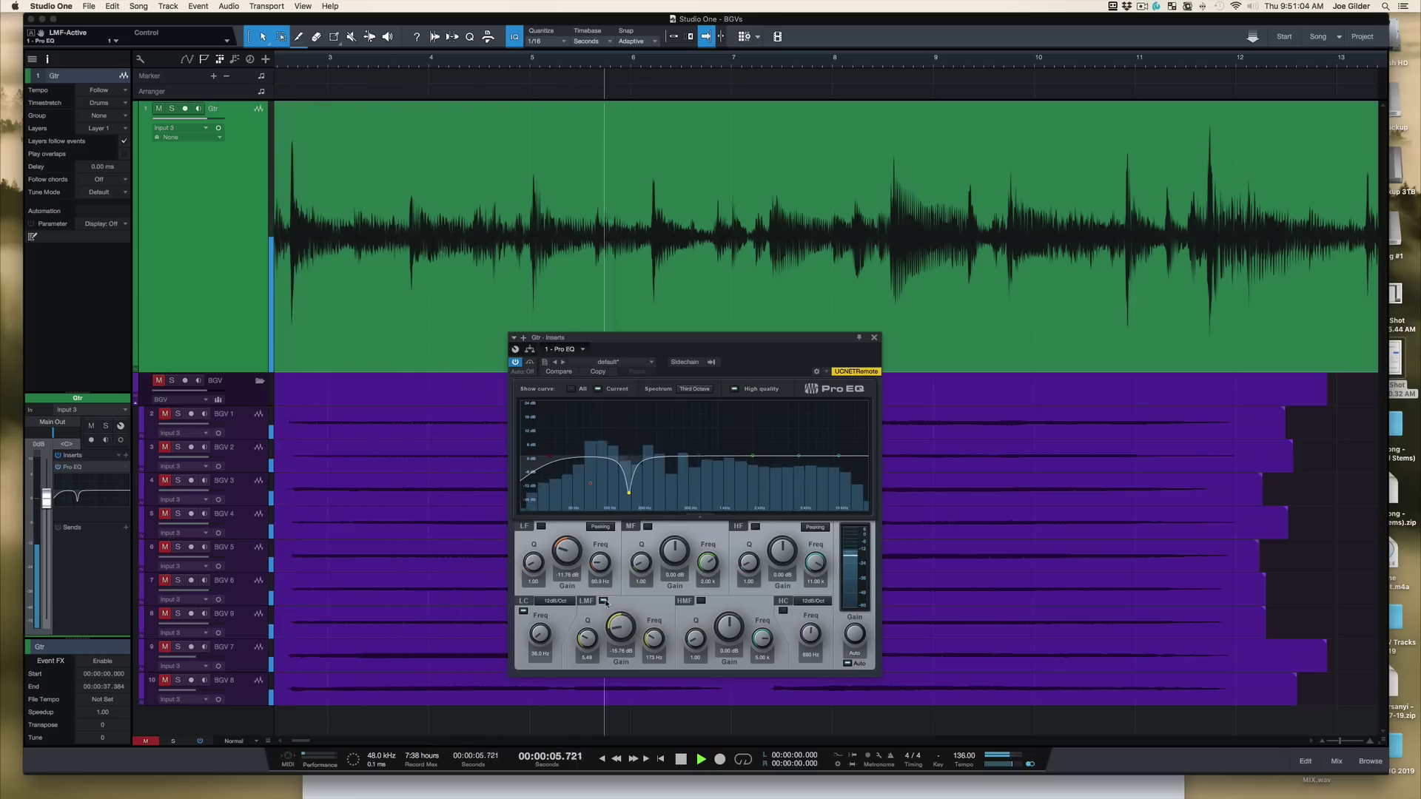
# Step: Stop playback, move the low-frequency band to about 73 Hz, and audition a small boost of 1.18 dB
pyautogui.press('space')
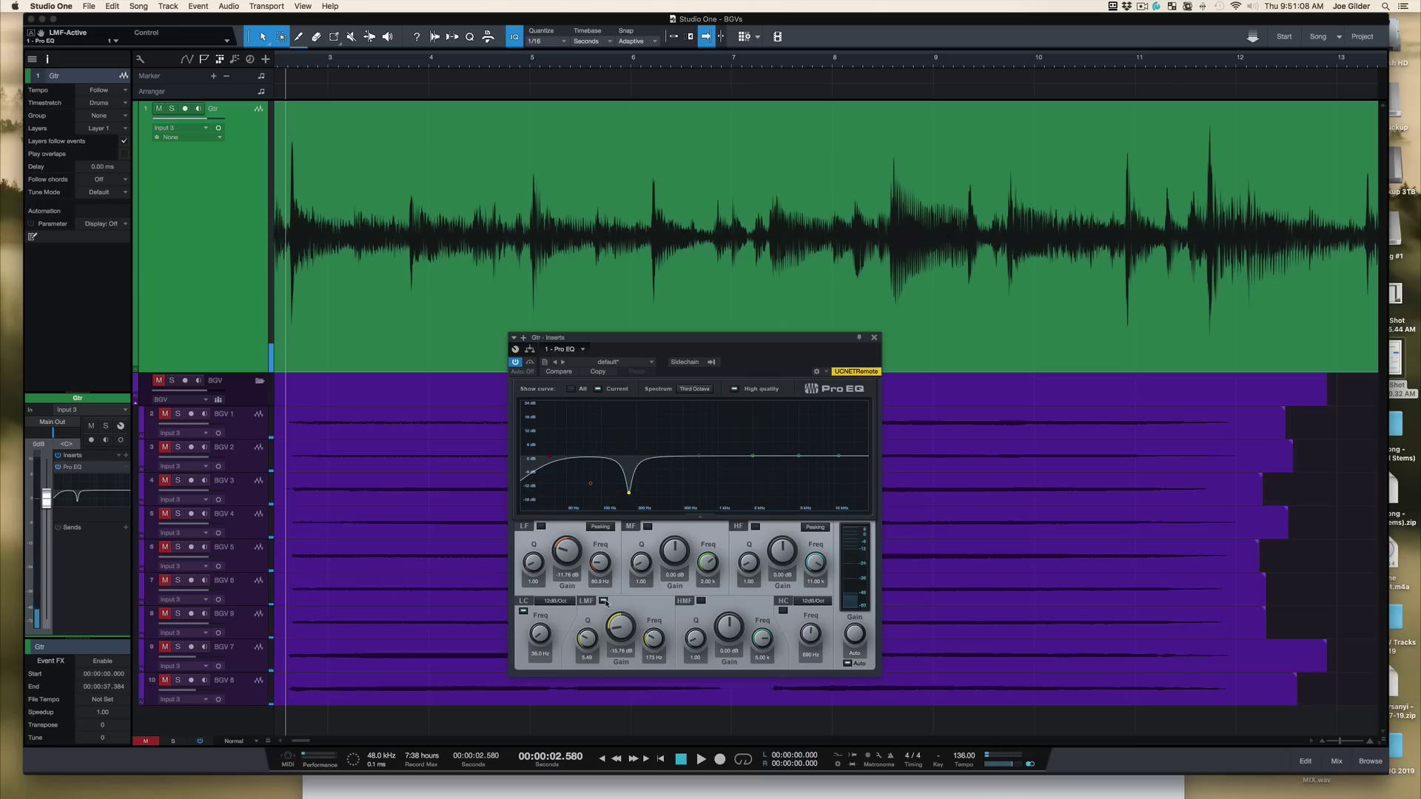
pyautogui.moveTo(590, 490); pyautogui.dragTo(590, 479)
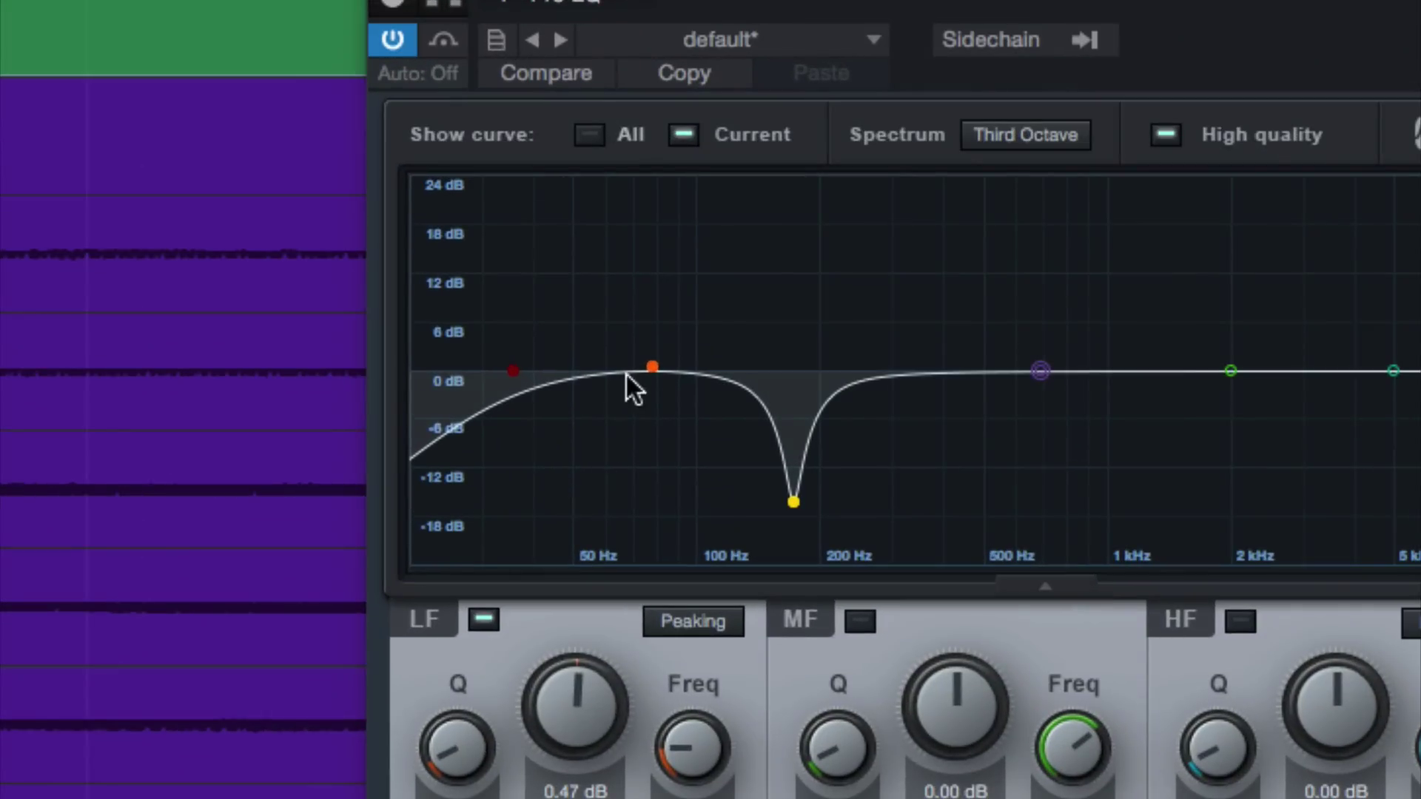
pyautogui.moveTo(655, 362); pyautogui.dragTo(642, 363)
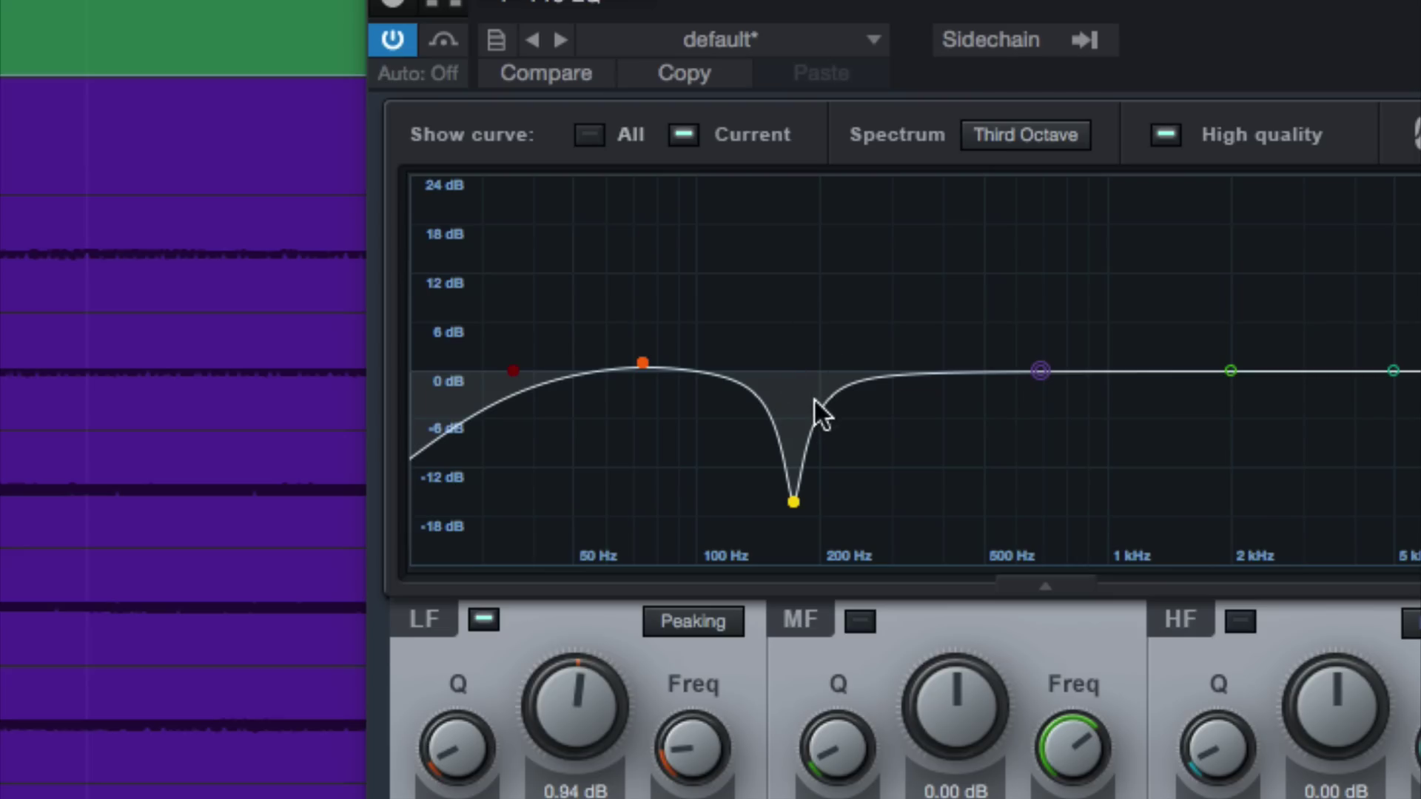
pyautogui.doubleClick(641, 363)
pyautogui.press('space')
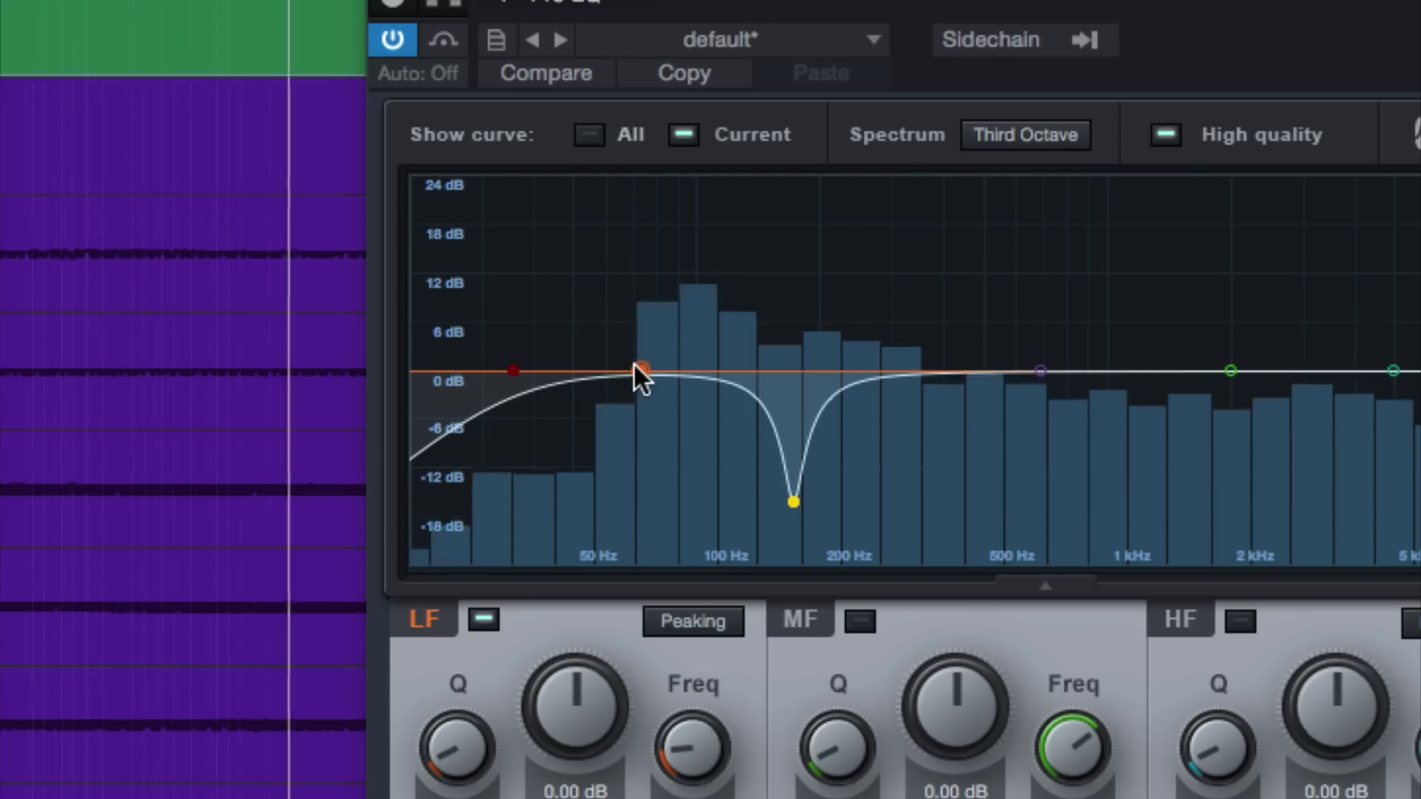
pyautogui.moveTo(633, 362)
pyautogui.mouseDown()
pyautogui.moveTo(639, 326)
pyautogui.moveTo(610, 308)
pyautogui.moveTo(648, 303)
pyautogui.moveTo(641, 361)
pyautogui.mouseUp()
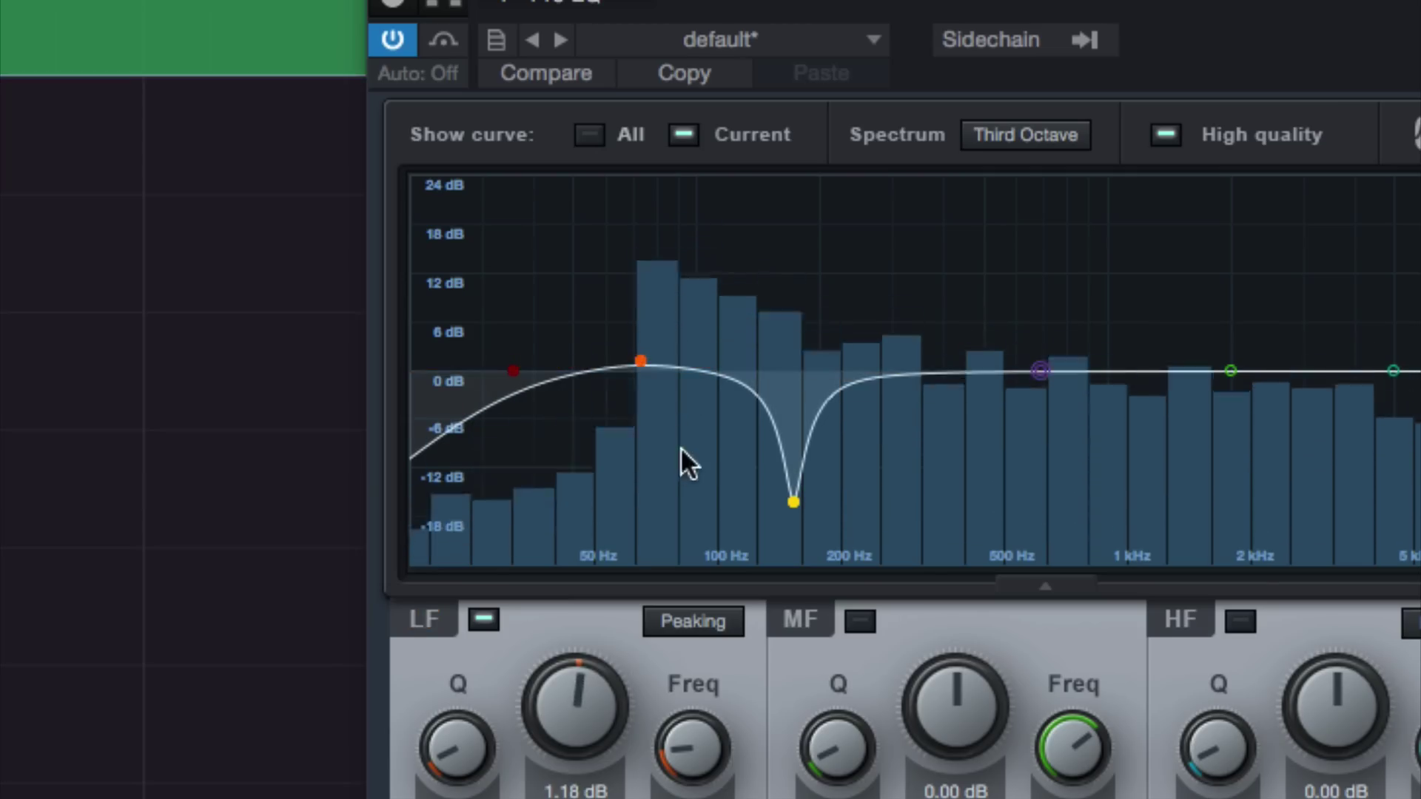
# Step: Compare the guitar with the low-frequency boost off and on, reset its gain to 0 dB, and listen again
pyautogui.doubleClick(640, 364)
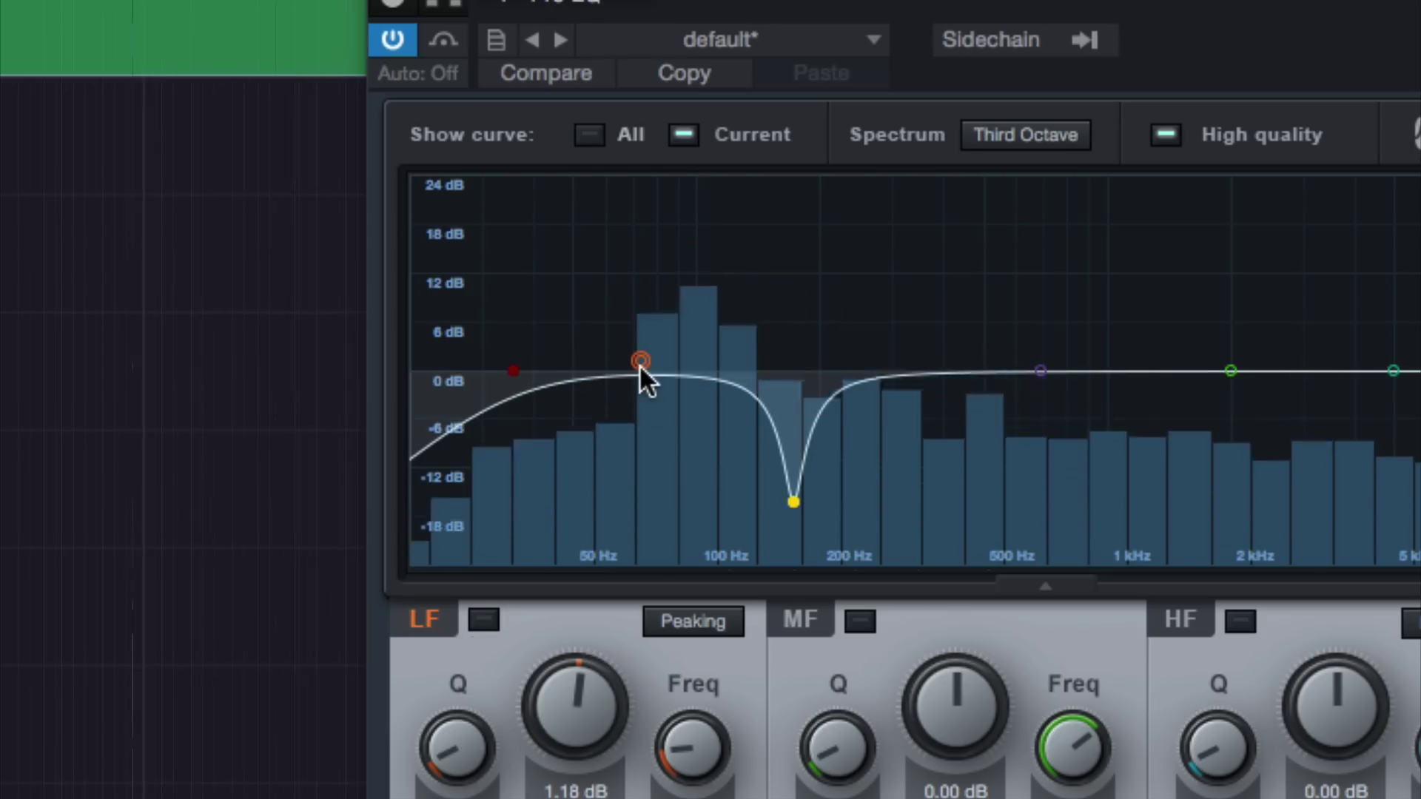
pyautogui.doubleClick(640, 364)
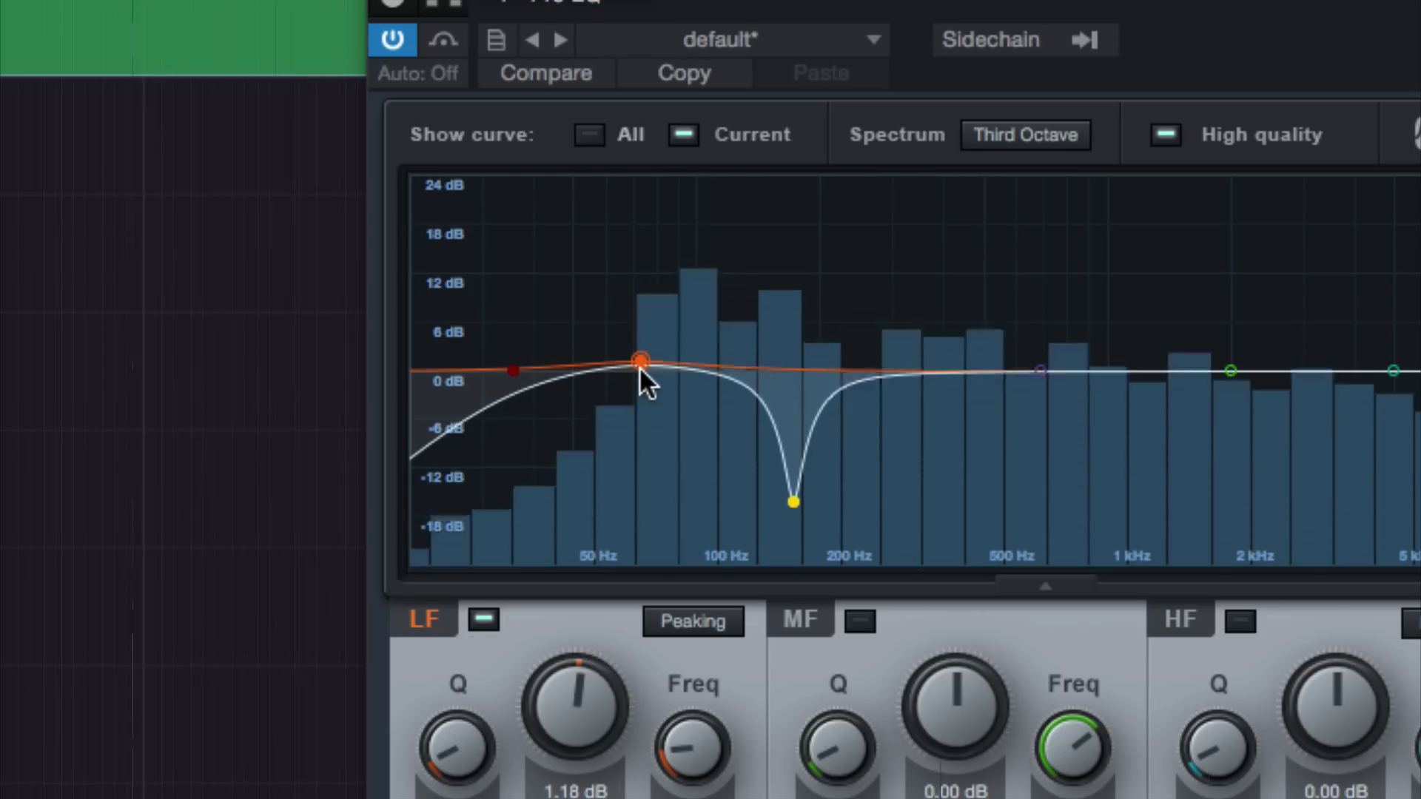
pyautogui.moveTo(639, 366); pyautogui.dragTo(640, 364)
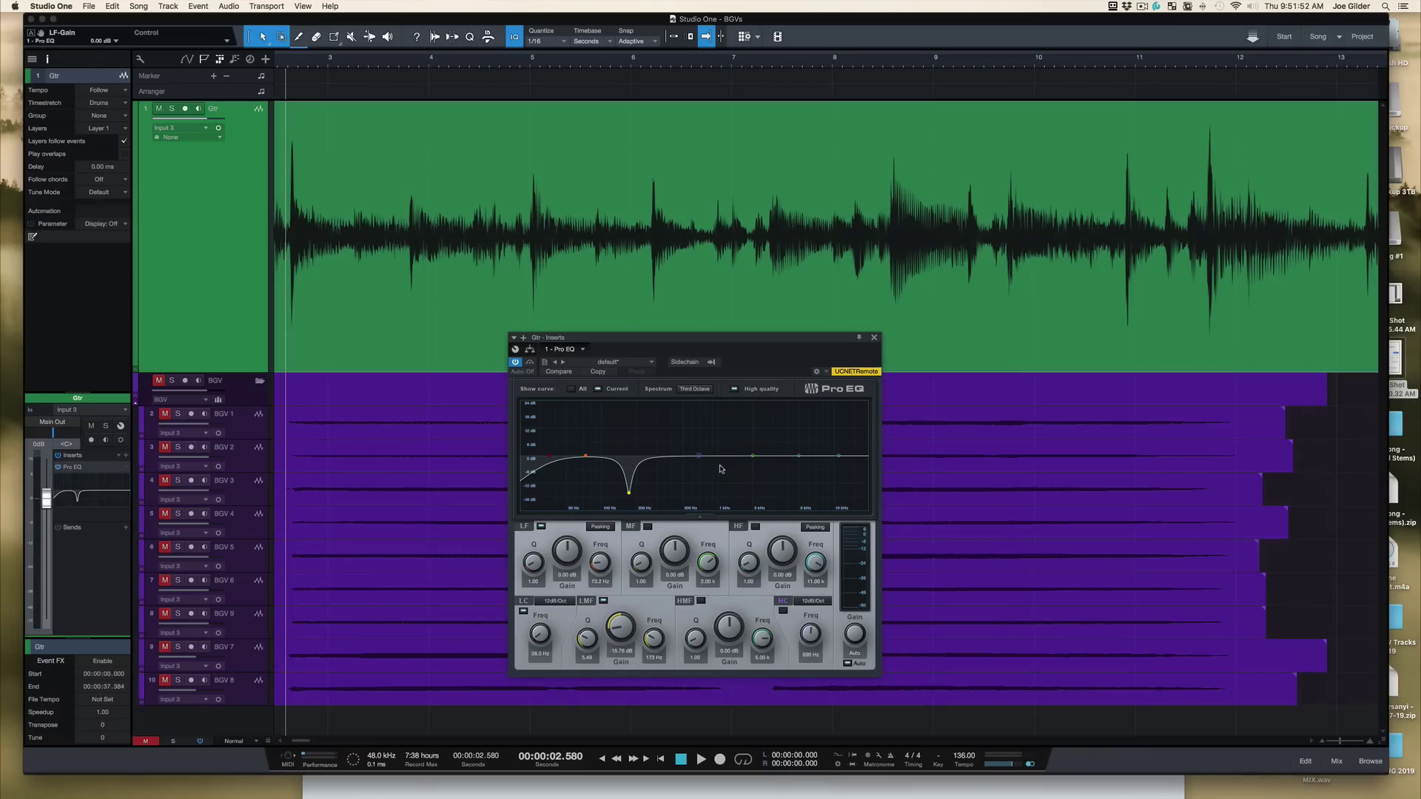
pyautogui.press('space')
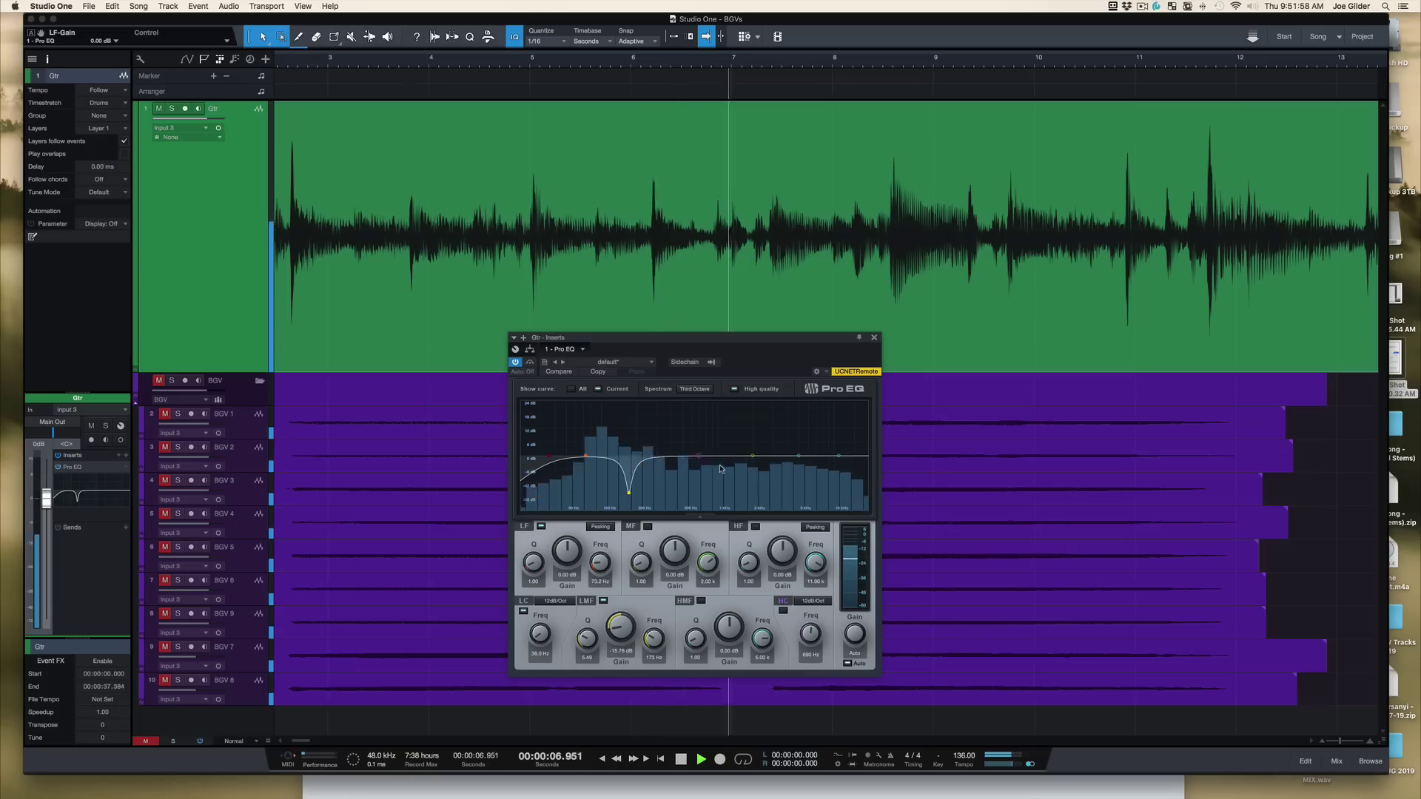
pyautogui.press('space')
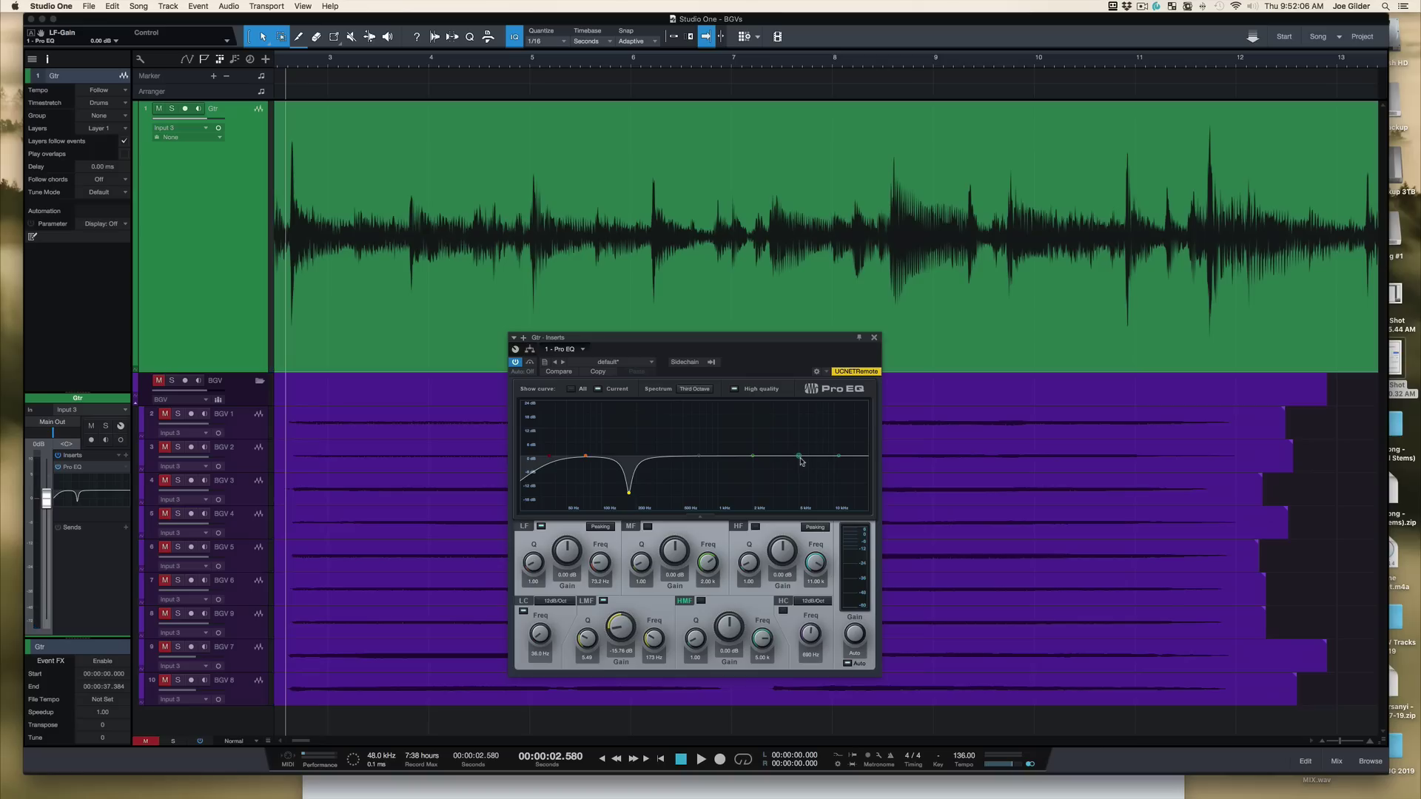
# Step: Try a high-mid boost of about 6 dB widened to a Q of 0.10, and return the band to flat
pyautogui.moveTo(801, 459); pyautogui.dragTo(811, 444)
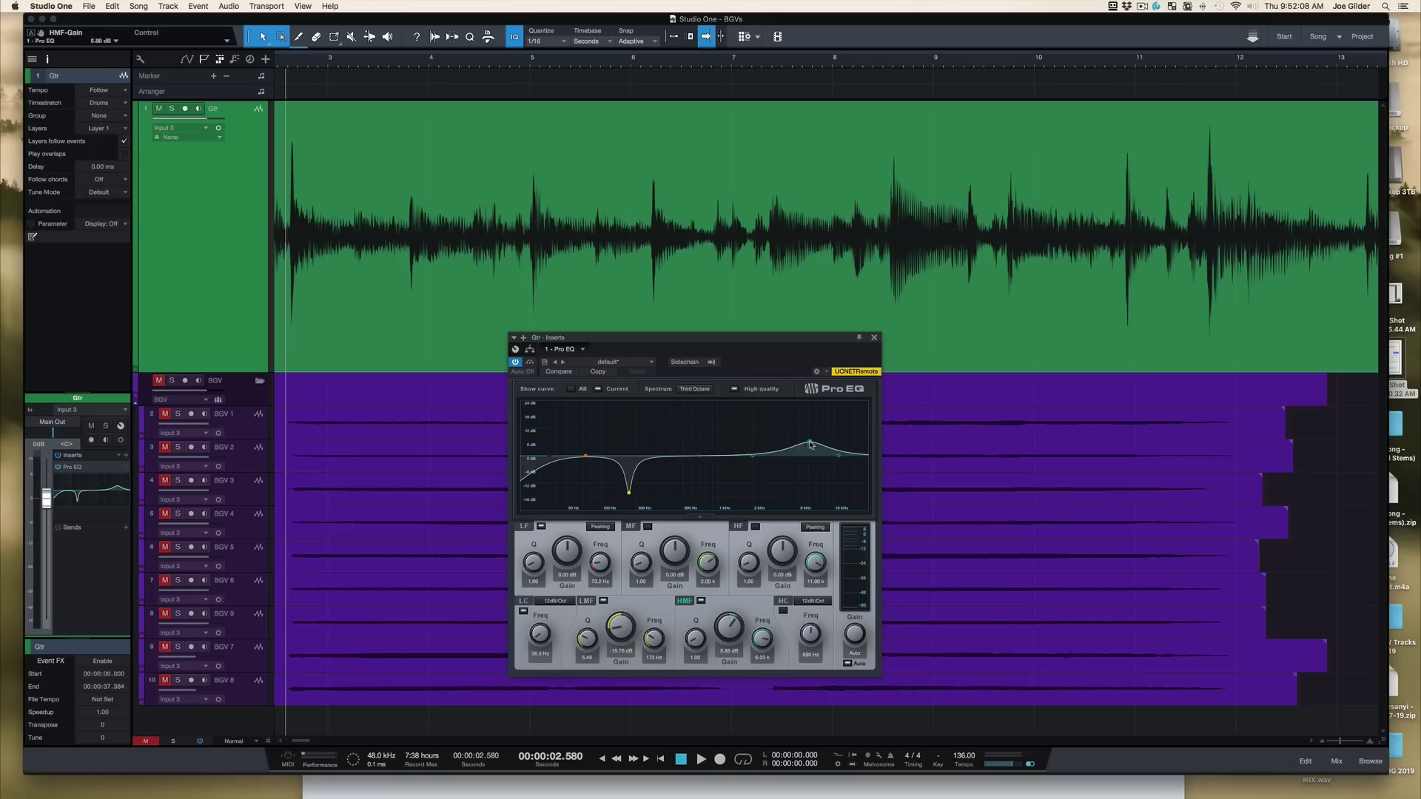
pyautogui.scroll(-5, 810, 444)
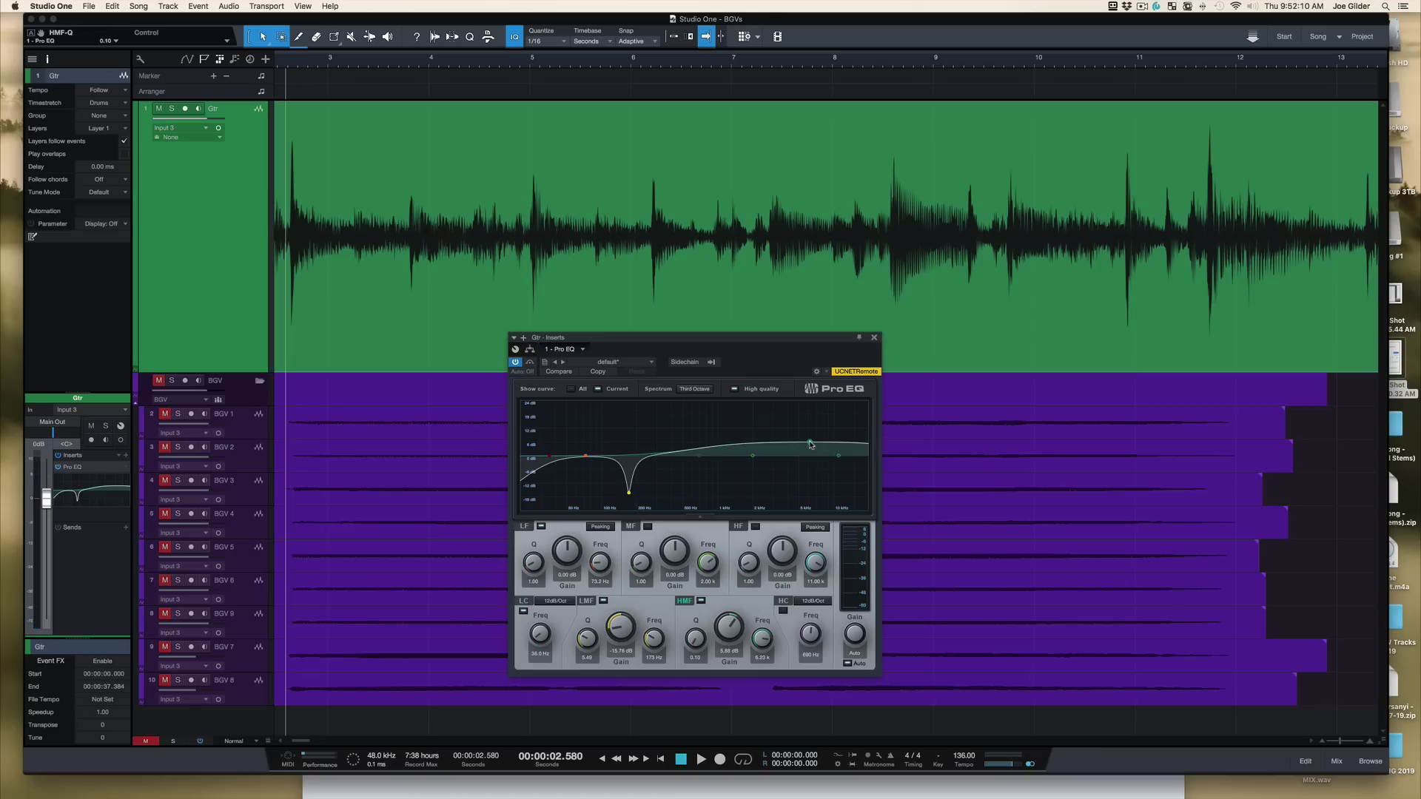
pyautogui.moveTo(834, 438); pyautogui.dragTo(814, 453)
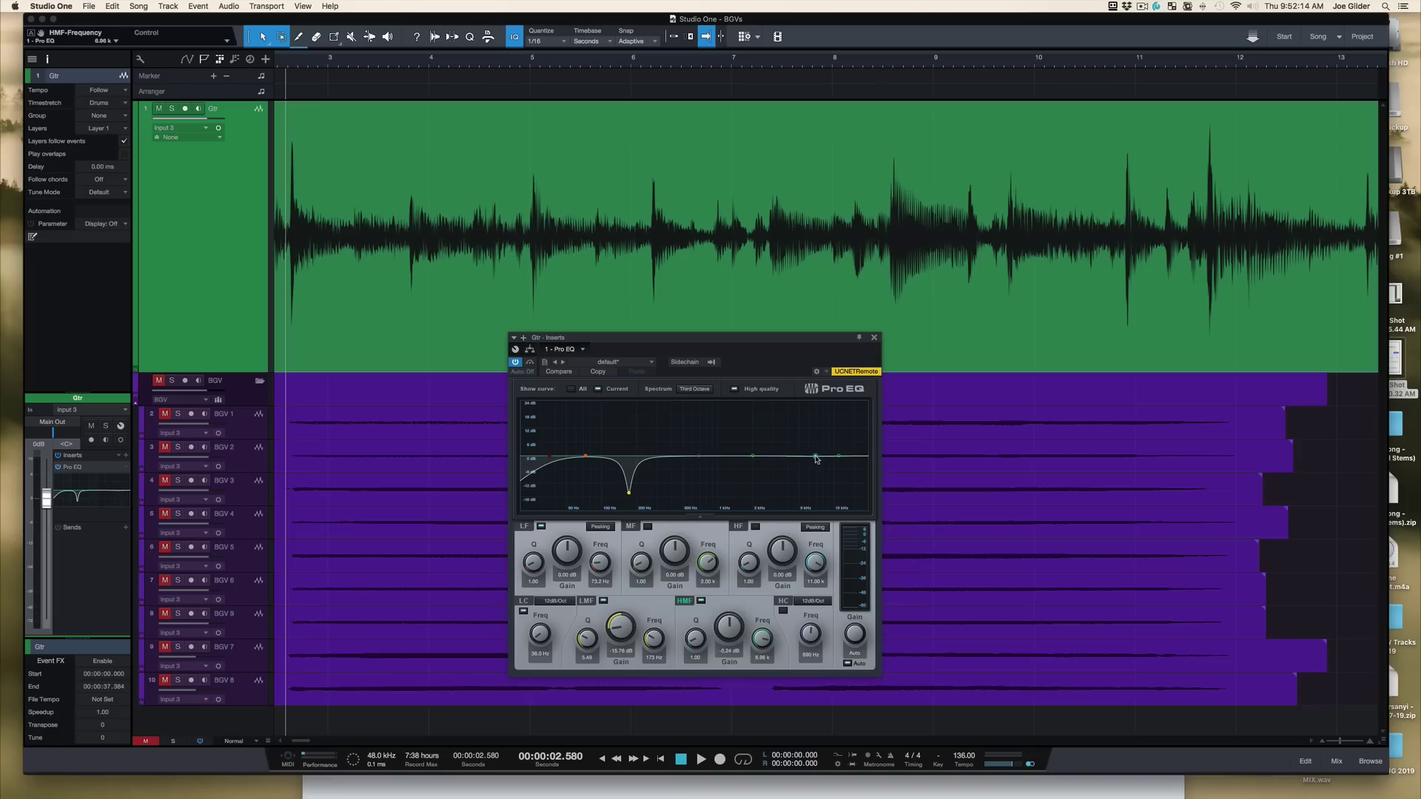
# Step: Boost the high-mid band by 4 dB at about 9.3 kHz while the guitar plays
pyautogui.press('space')
pyautogui.moveTo(816, 459); pyautogui.dragTo(830, 449)
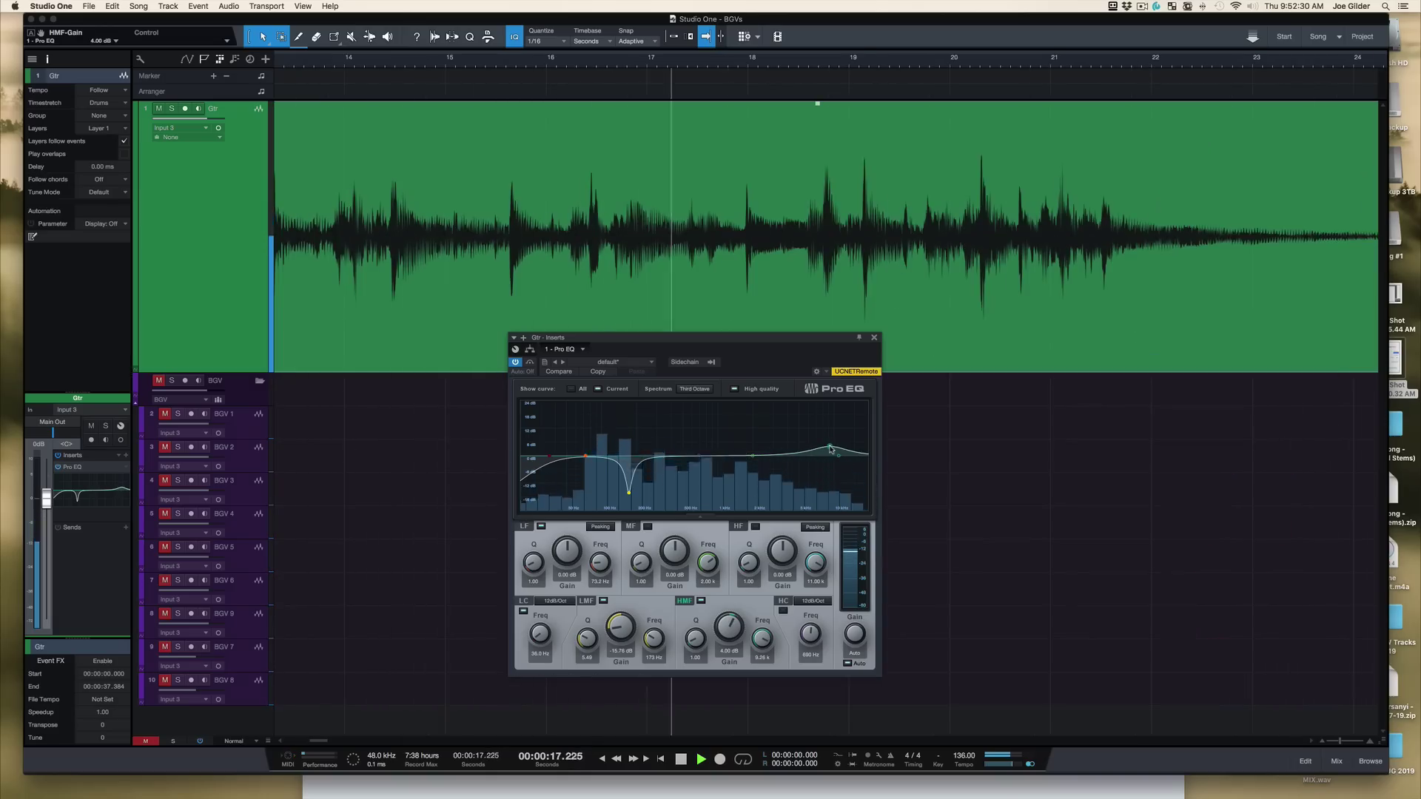
pyautogui.press('space')
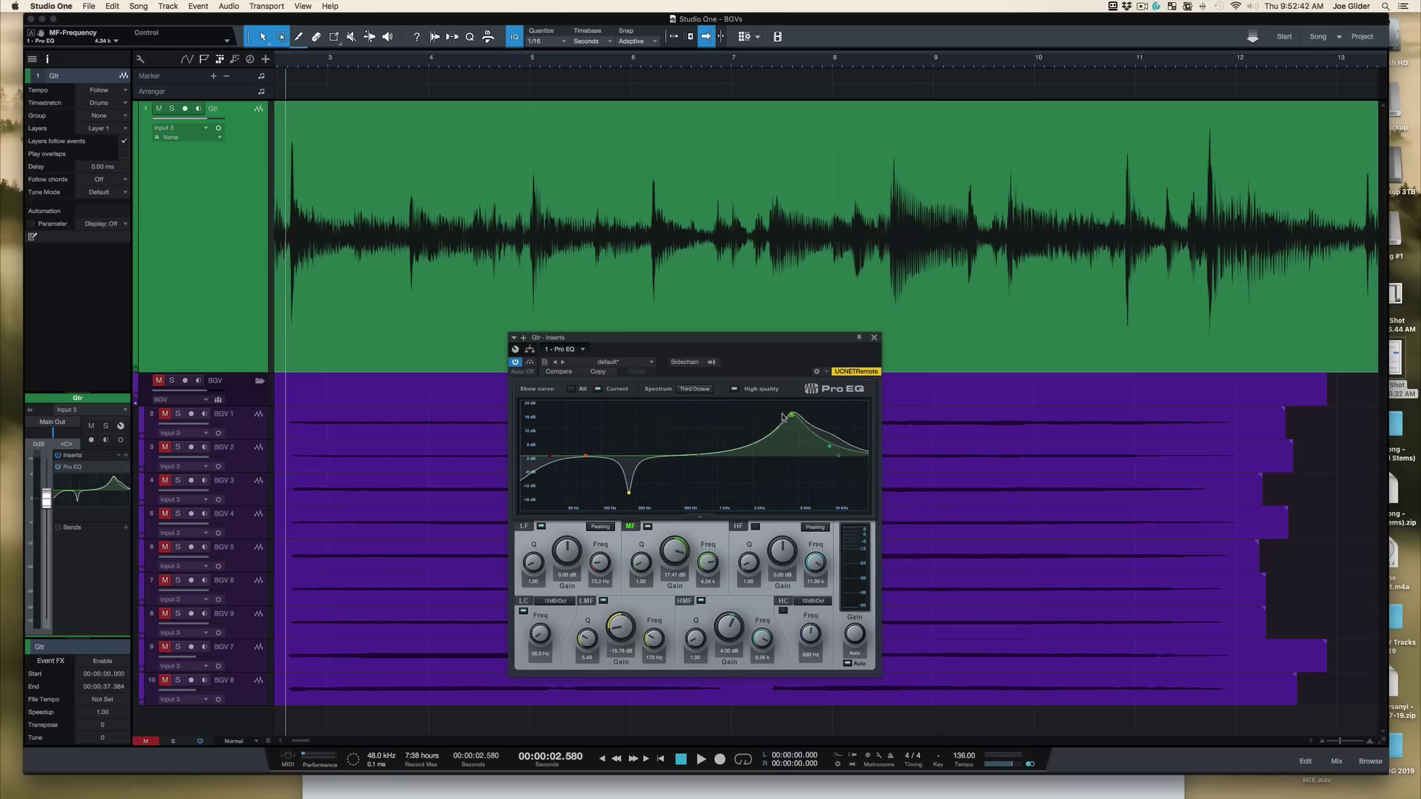
# Step: Pull the mid-frequency band back to flat and audition a boost of about 11 dB at about 2 kHz
pyautogui.moveTo(783, 418); pyautogui.dragTo(745, 453)
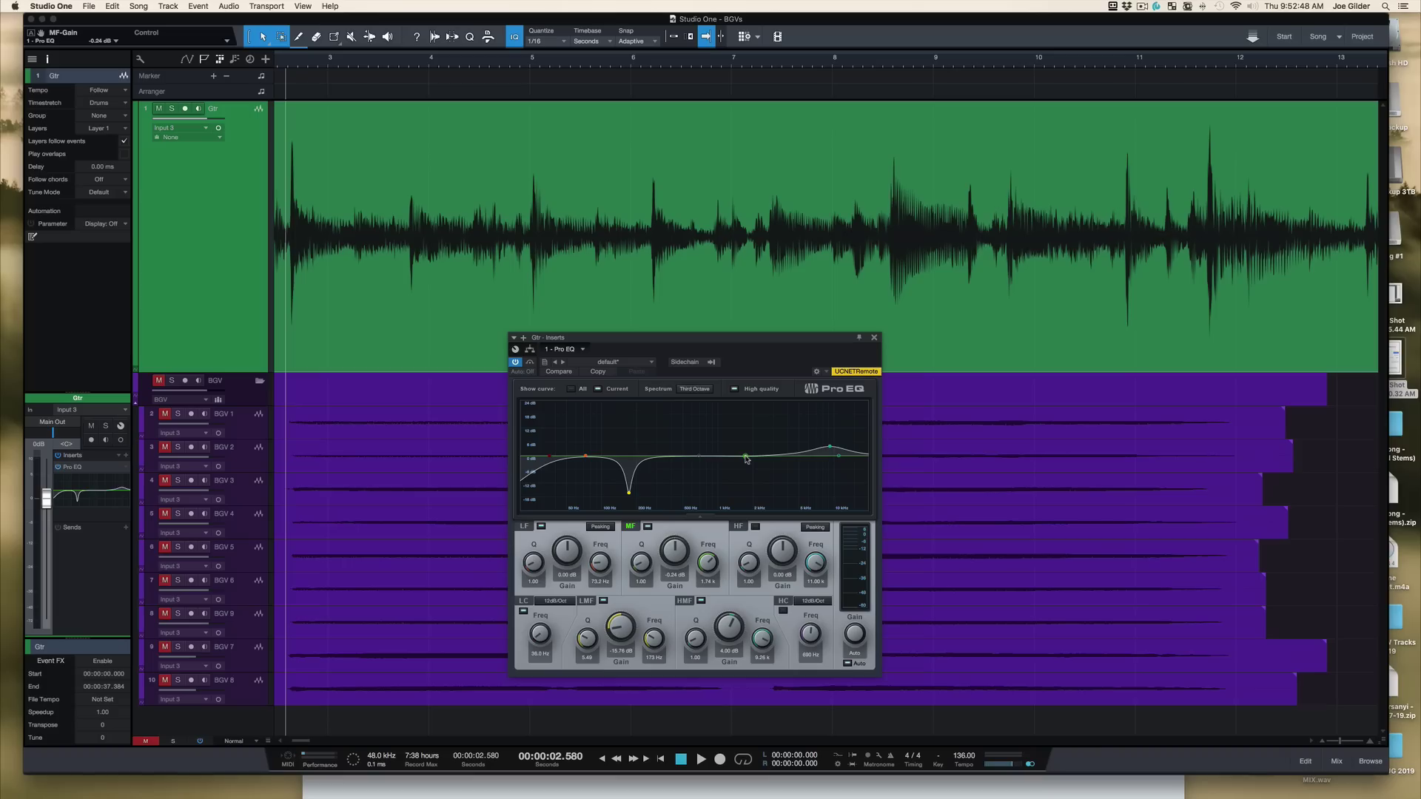
pyautogui.press('space')
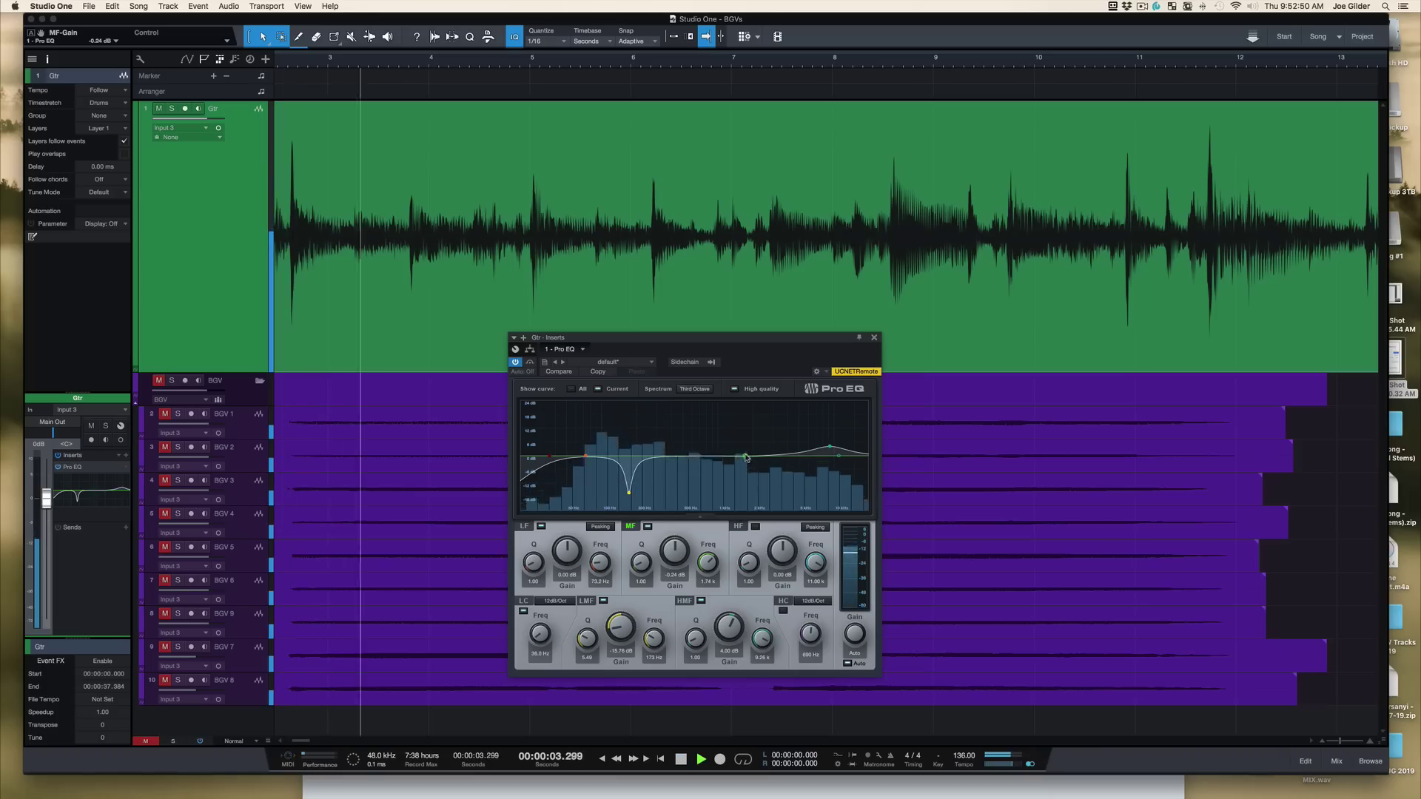
pyautogui.moveTo(746, 458)
pyautogui.mouseDown()
pyautogui.moveTo(737, 426)
pyautogui.moveTo(706, 429)
pyautogui.moveTo(755, 435)
pyautogui.mouseUp()
pyautogui.press('space')
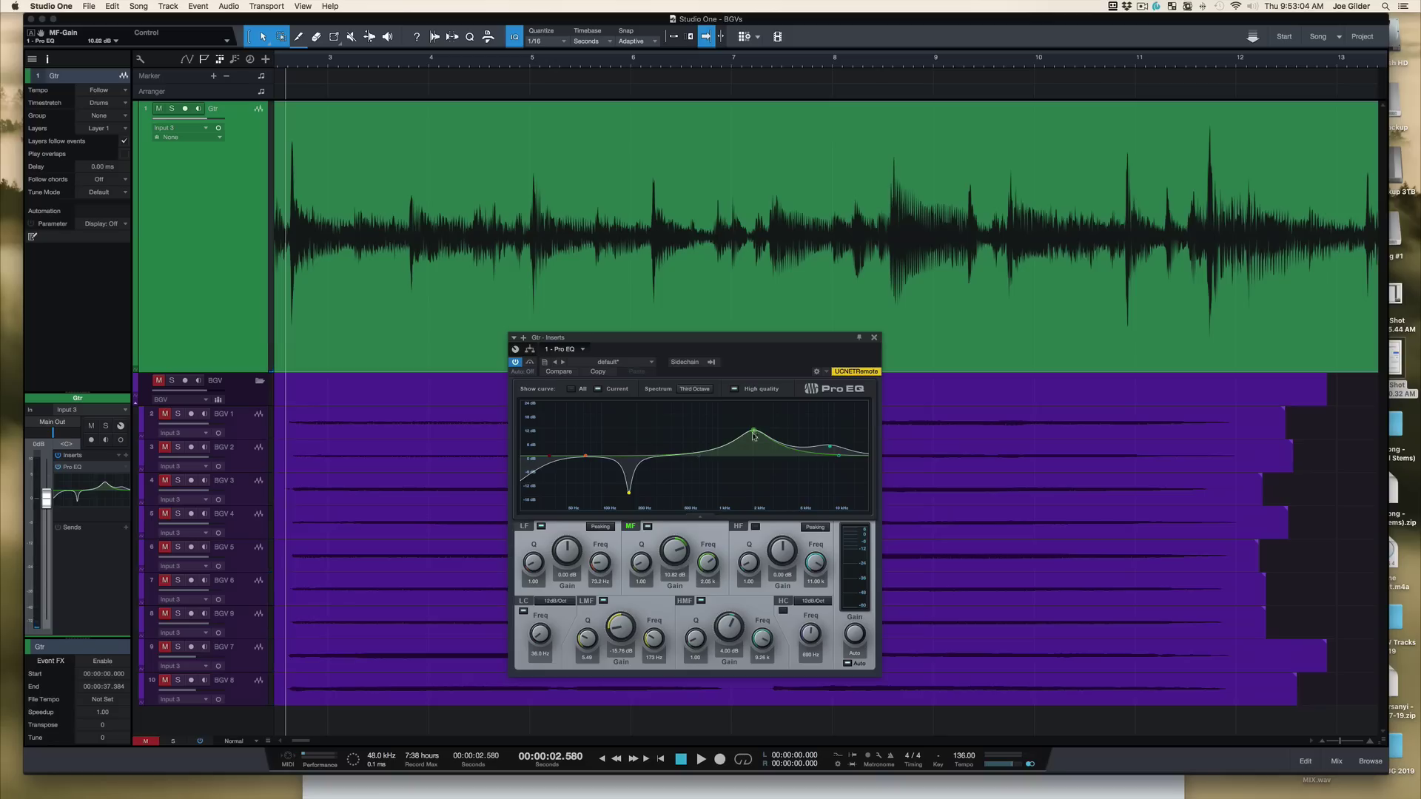
# Step: Replace the mid-frequency boost with a cut of 3.06 dB at 1.59 kHz while listening to the guitar
pyautogui.moveTo(754, 436); pyautogui.dragTo(751, 473)
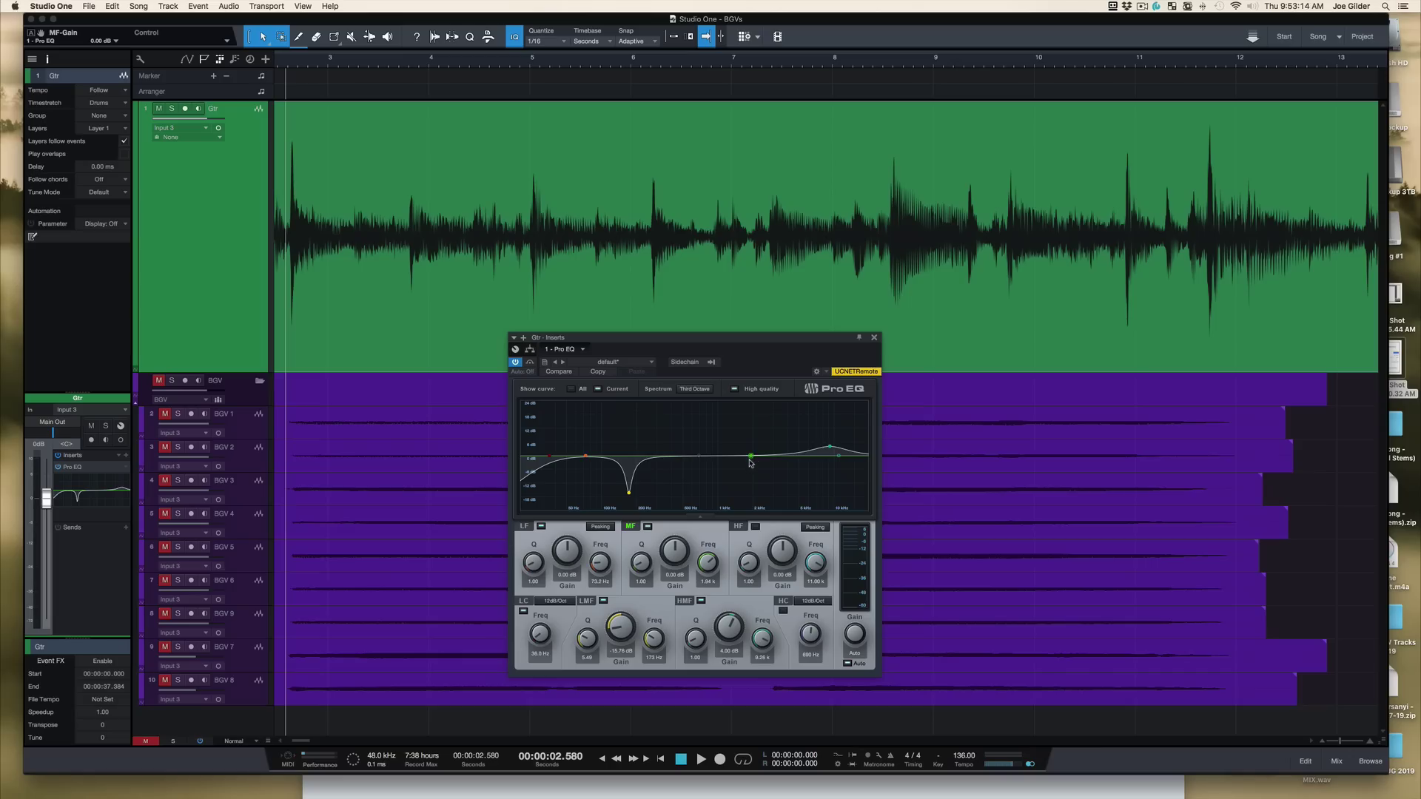
pyautogui.press('space')
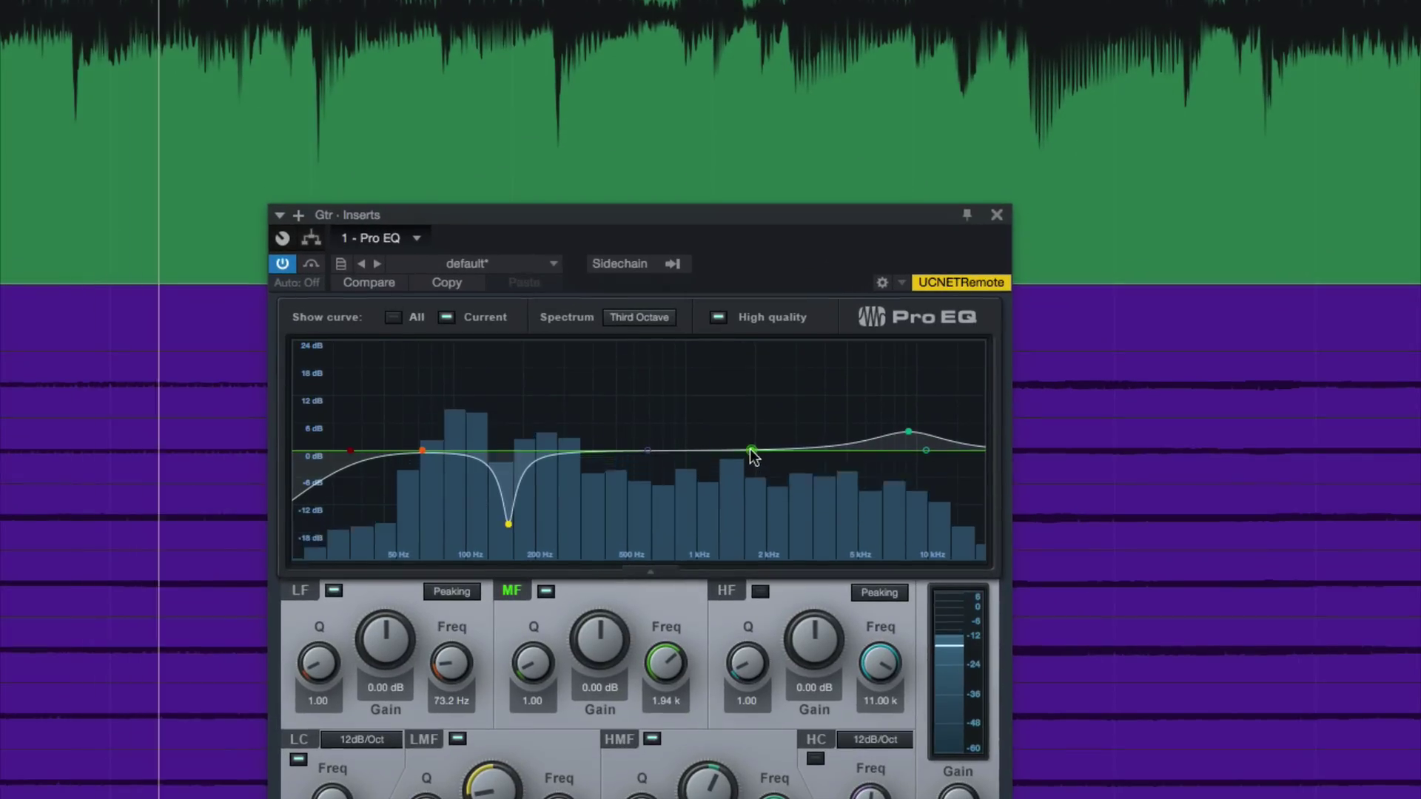
pyautogui.moveTo(751, 451)
pyautogui.mouseDown()
pyautogui.moveTo(752, 421)
pyautogui.moveTo(729, 400)
pyautogui.moveTo(731, 464)
pyautogui.mouseUp()
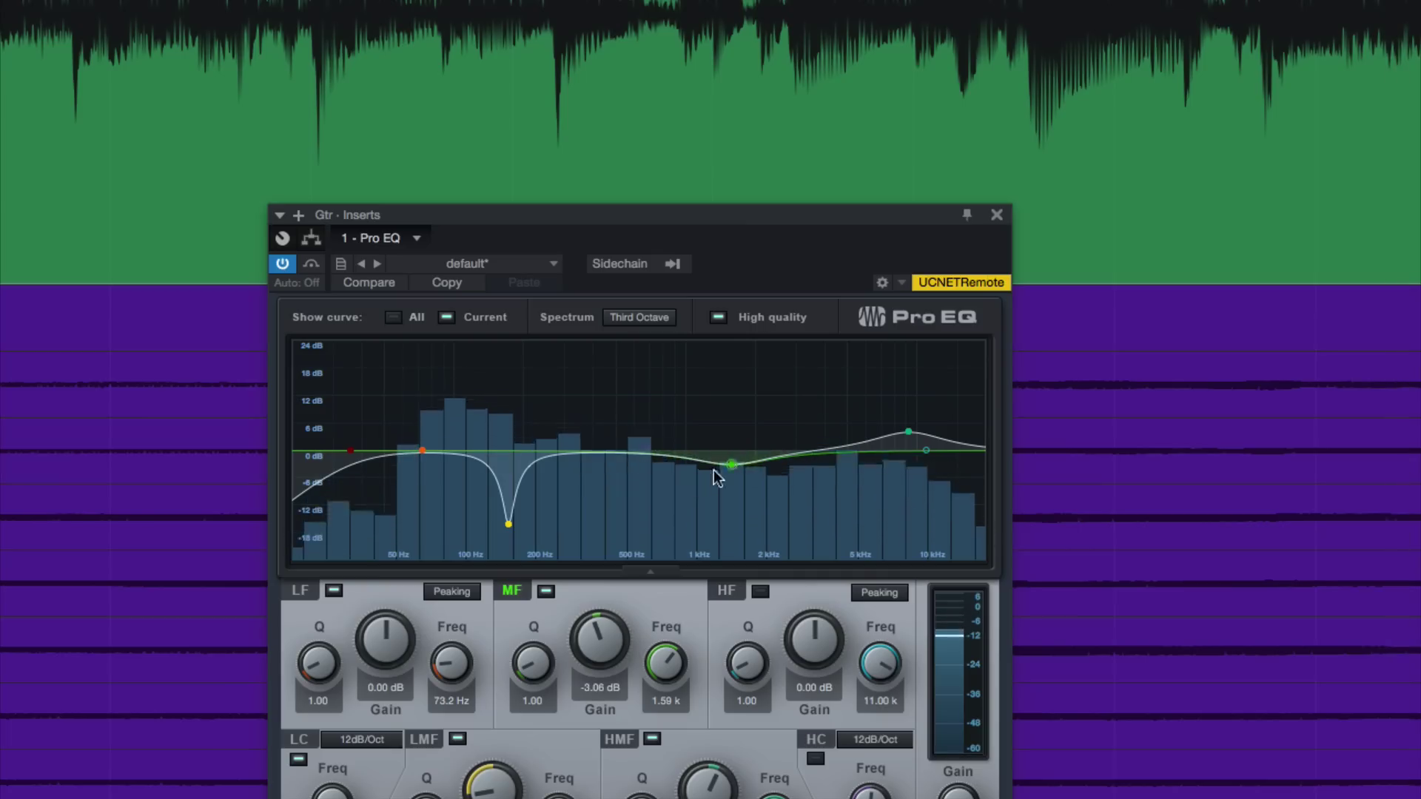
pyautogui.press('space')
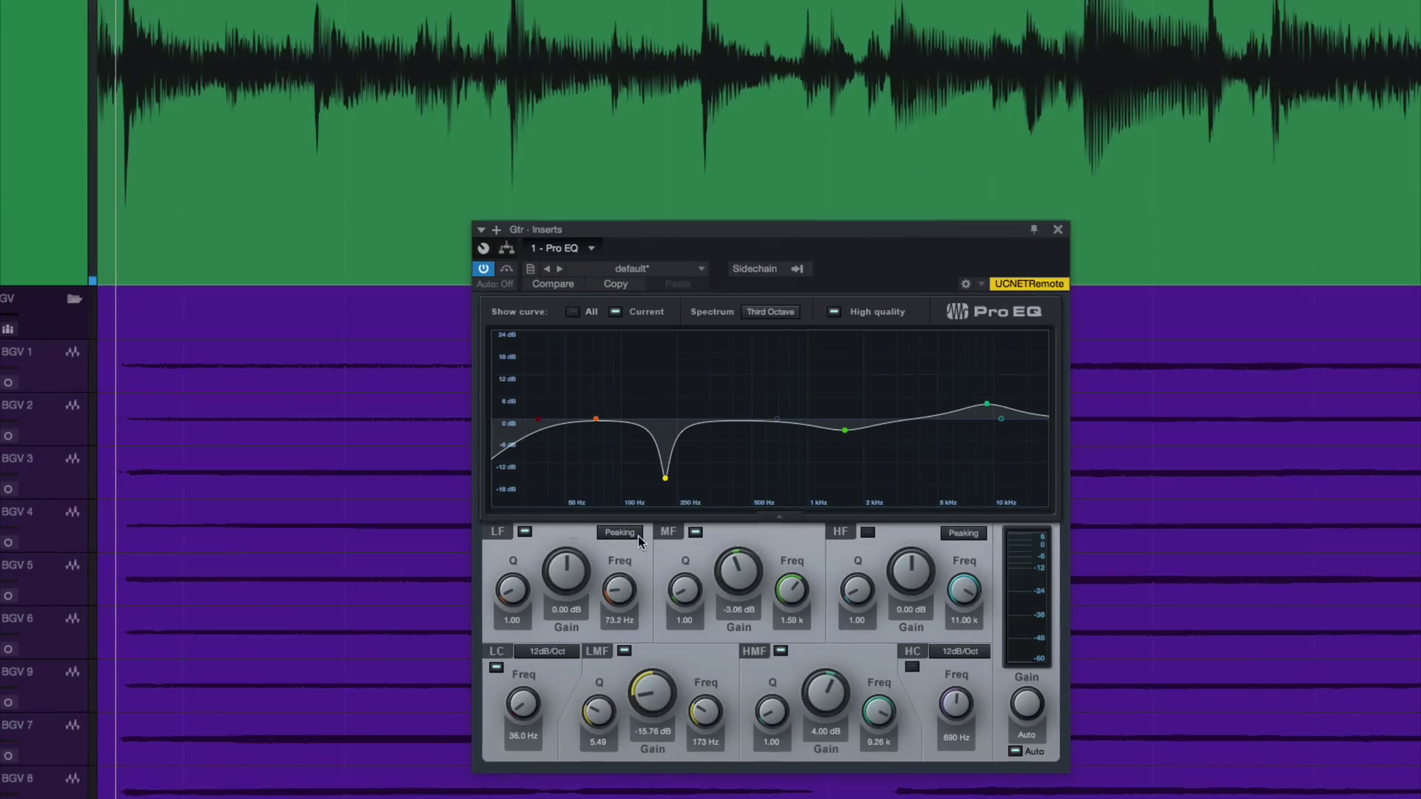
# Step: Change the low-frequency band to a 12 dB shelf with a gain of -1.44 dB at 151 Hz
pyautogui.click(608, 527)
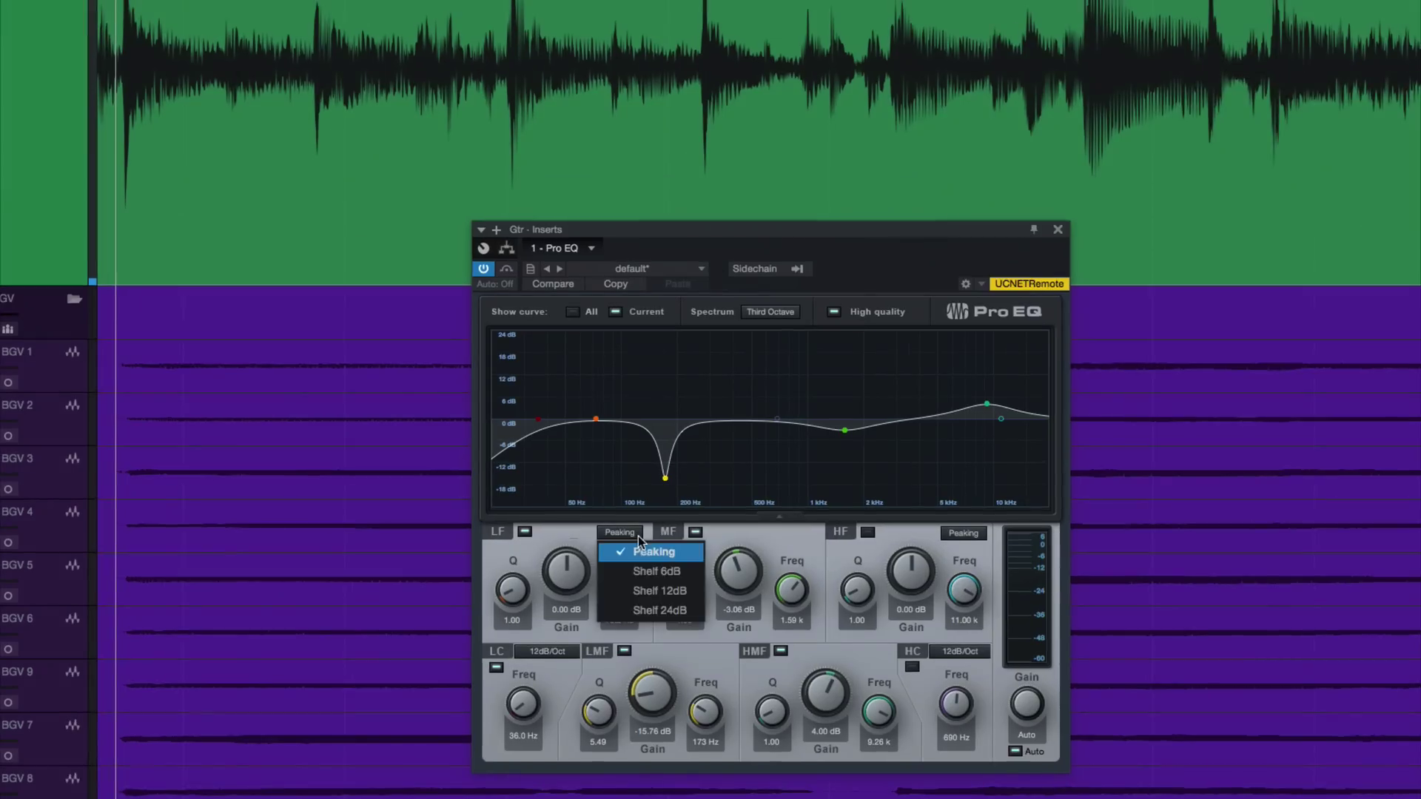
pyautogui.click(639, 592)
pyautogui.moveTo(569, 564); pyautogui.dragTo(559, 596)
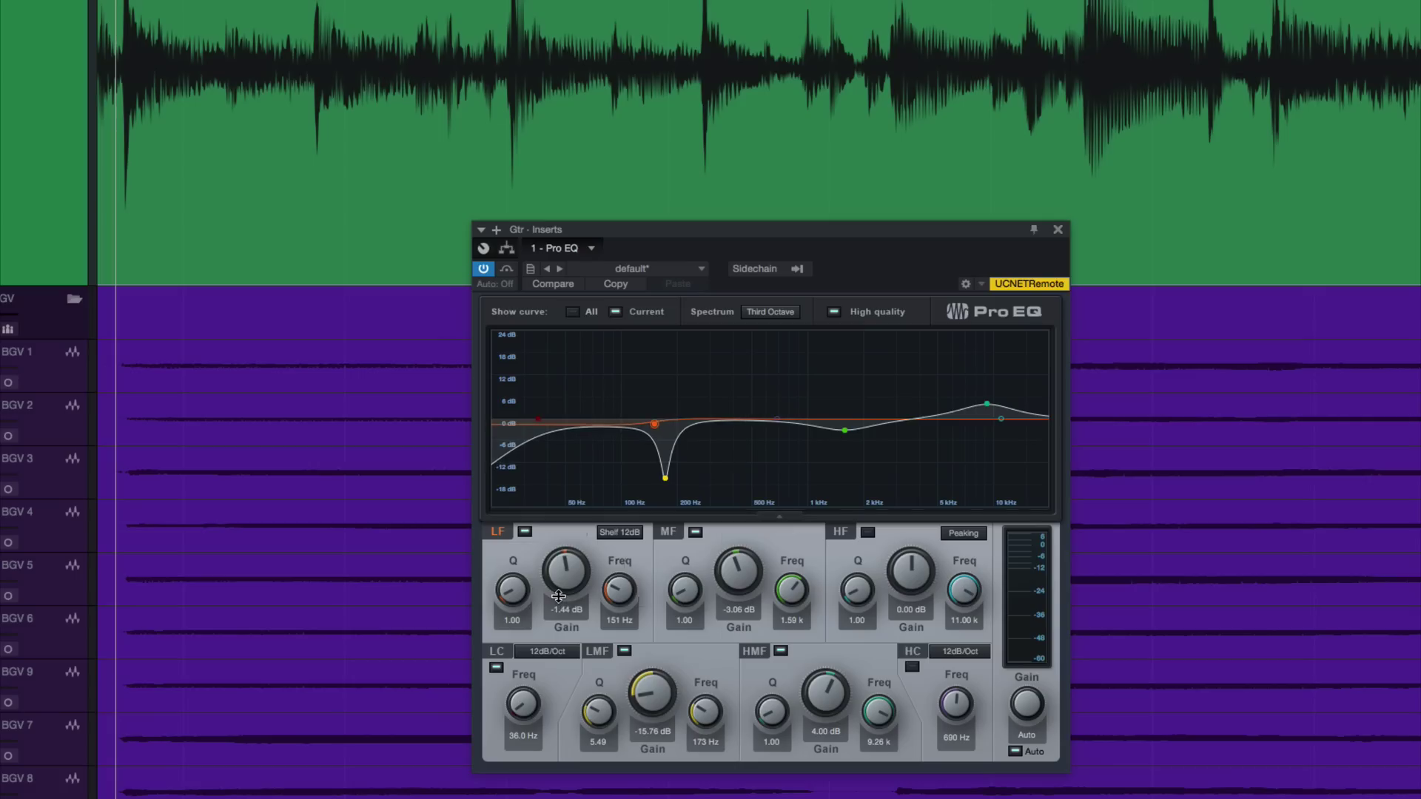
# Step: During playback, fine-tune the low shelf's frequency to 162 Hz and the low-mid cut's gain to -16 dB
pyautogui.press('space')
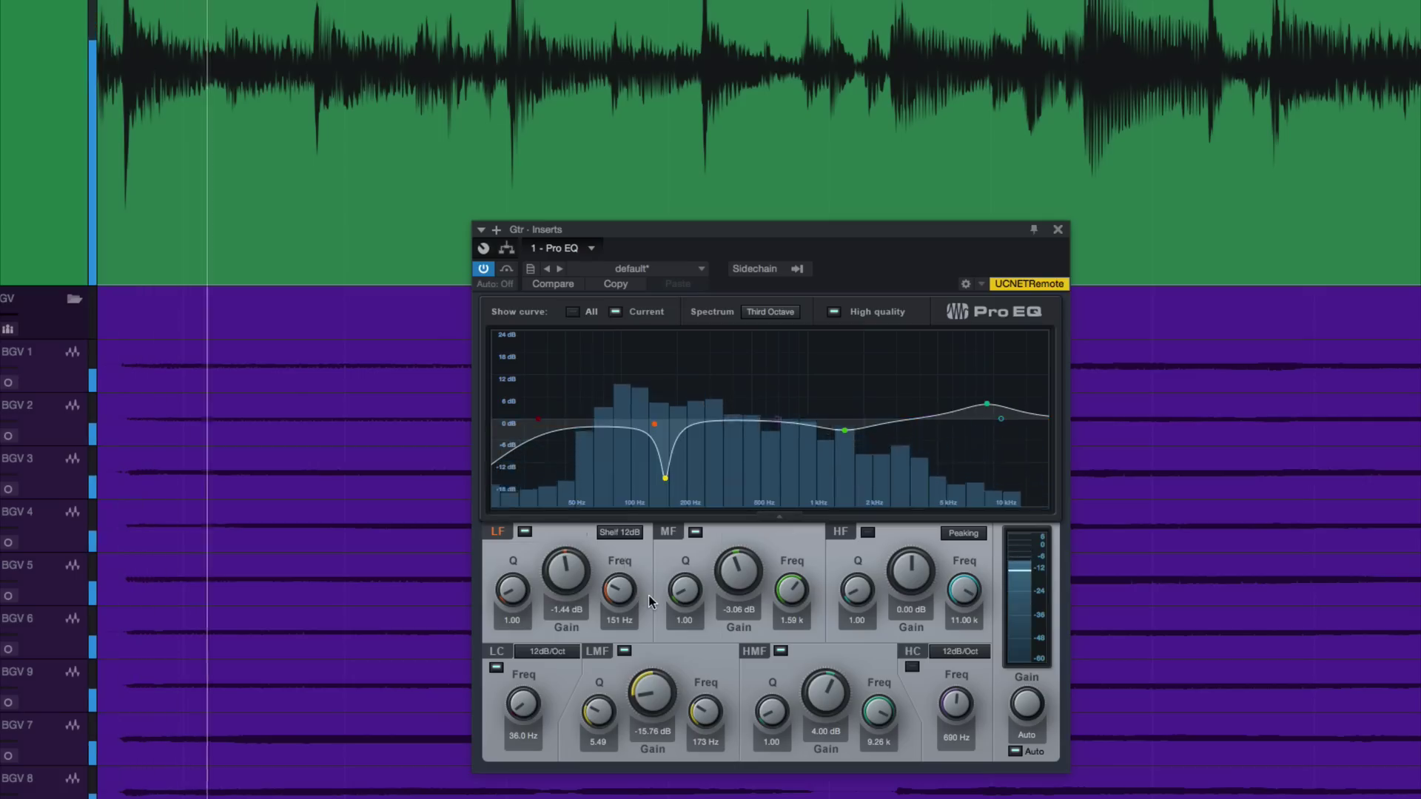
pyautogui.moveTo(614, 593); pyautogui.dragTo(614, 590)
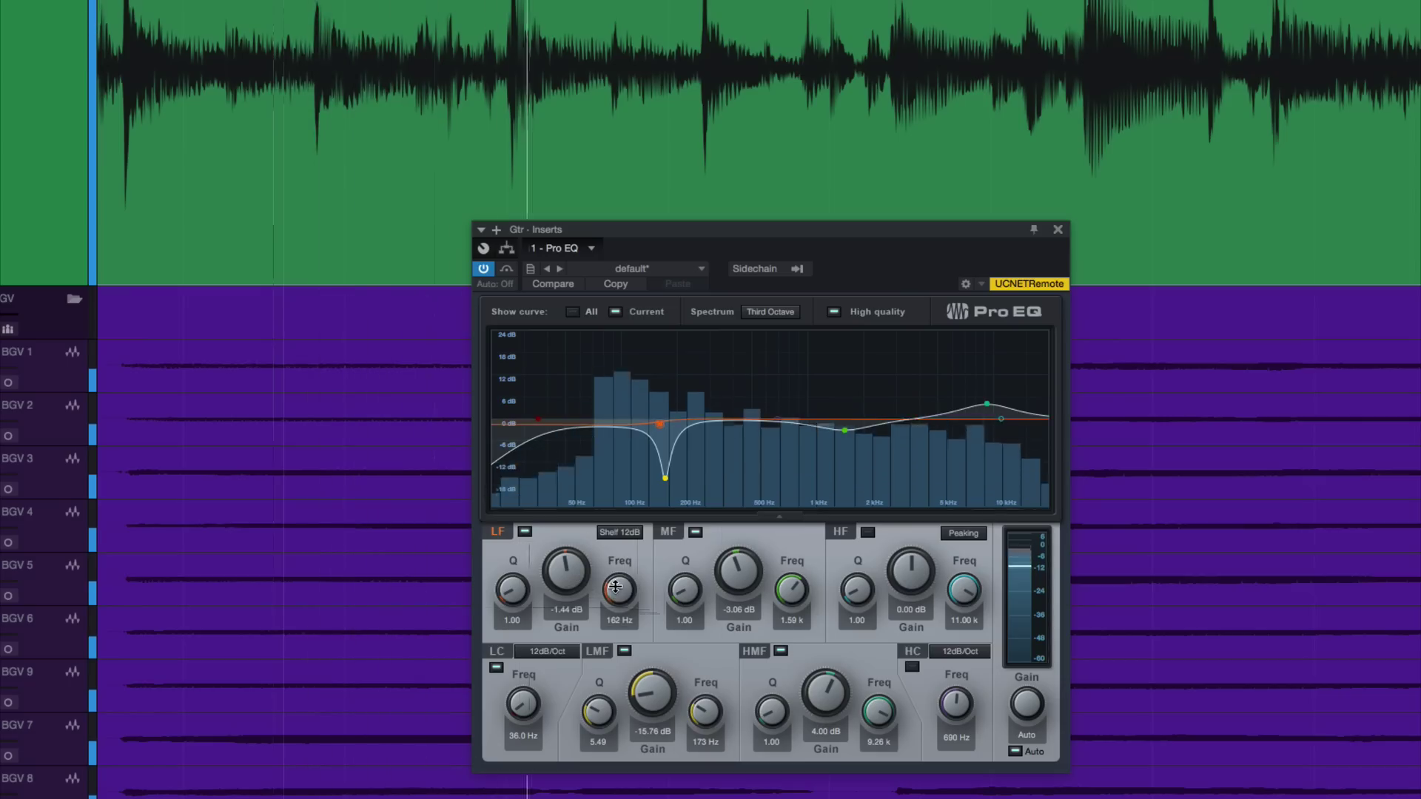
pyautogui.moveTo(642, 689); pyautogui.dragTo(642, 685)
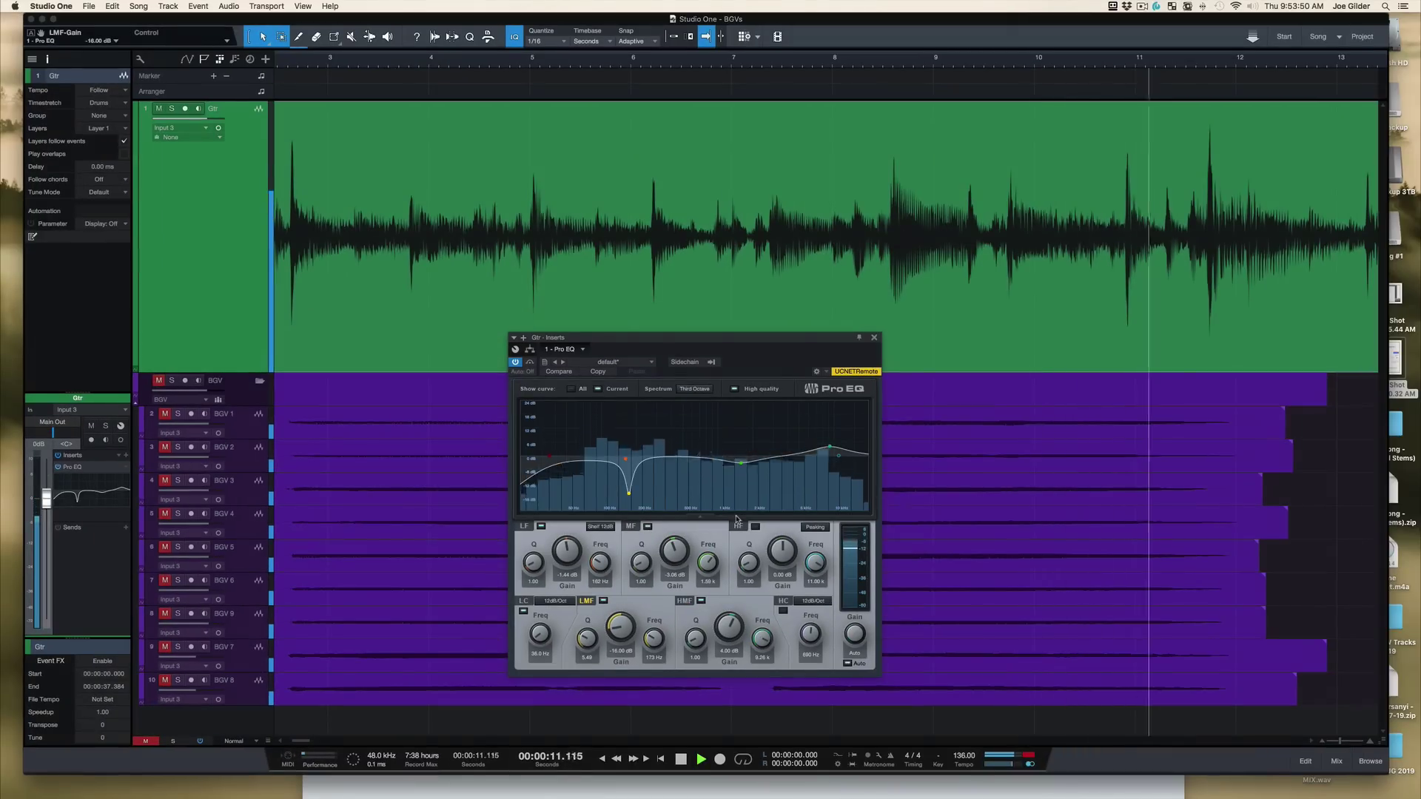
pyautogui.press('space')
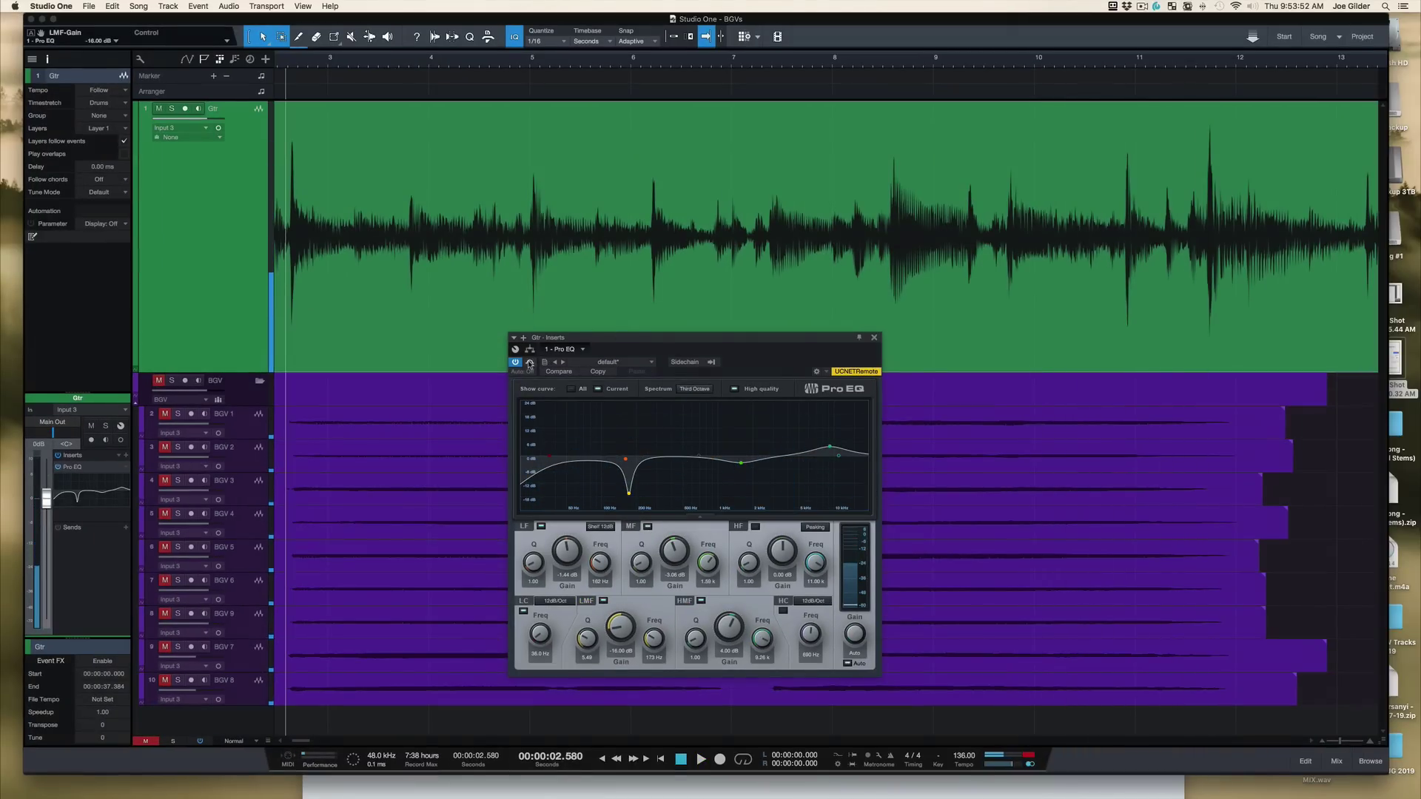
# Step: Compare the guitar with the whole Pro EQ bypassed and active during playback
pyautogui.click(529, 362)
pyautogui.press('space')
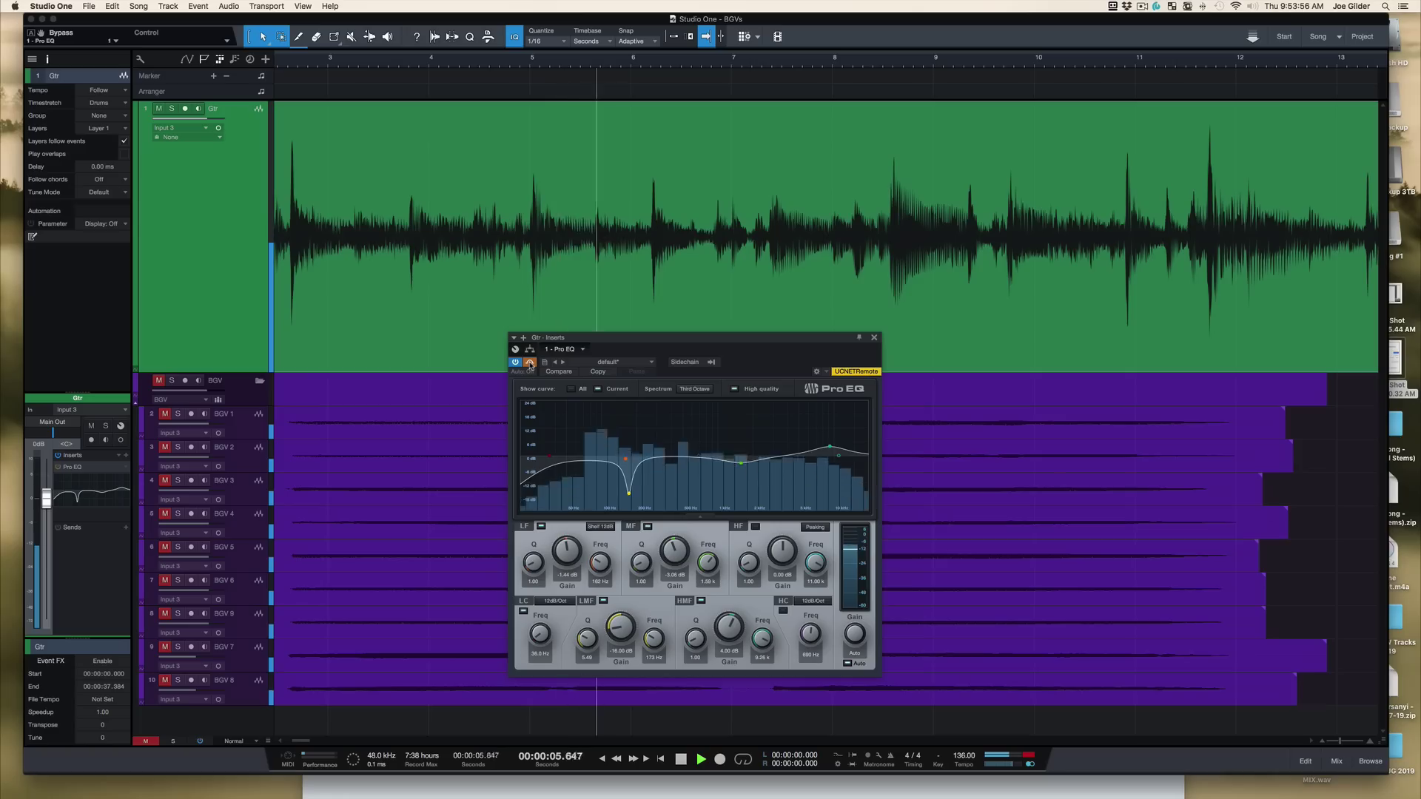
pyautogui.press('space')
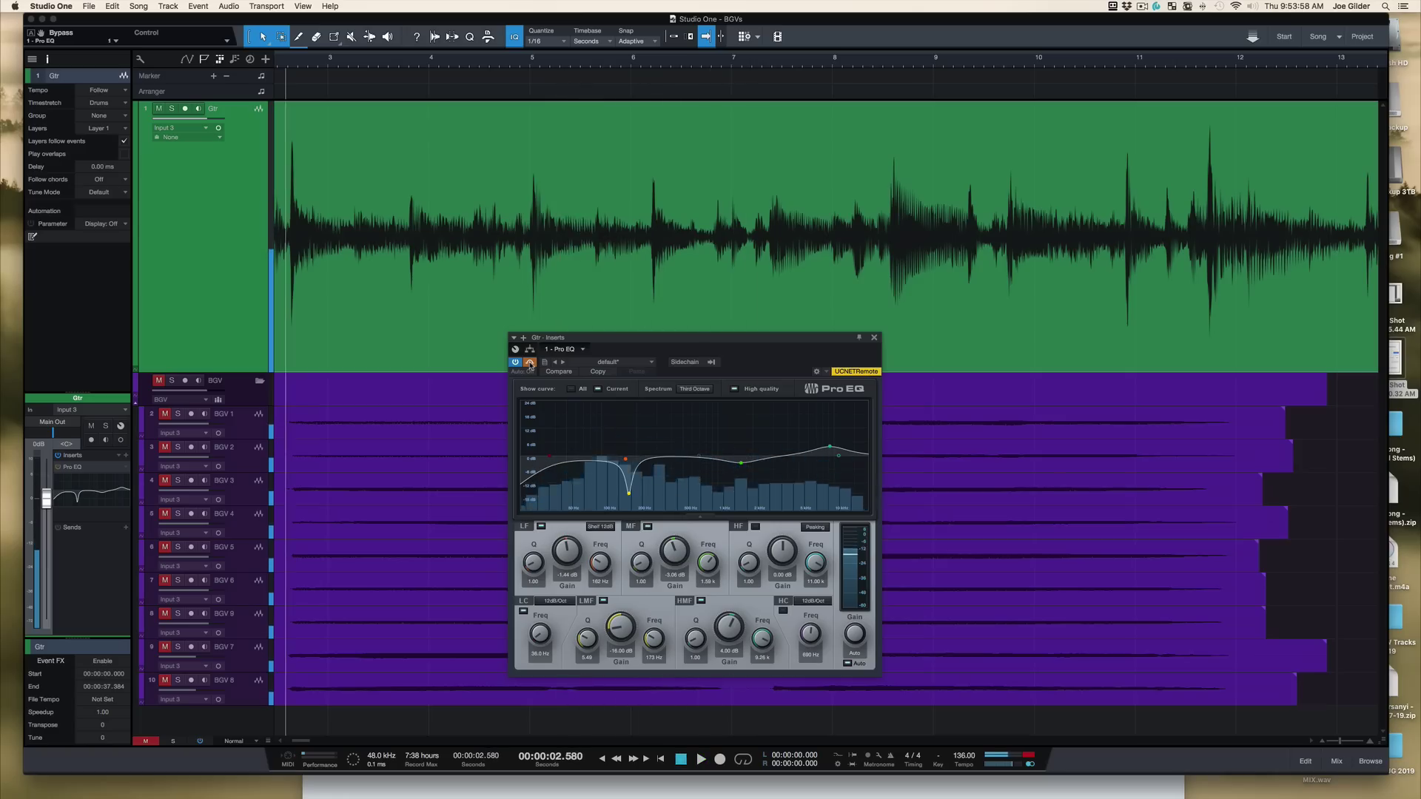
pyautogui.press('space')
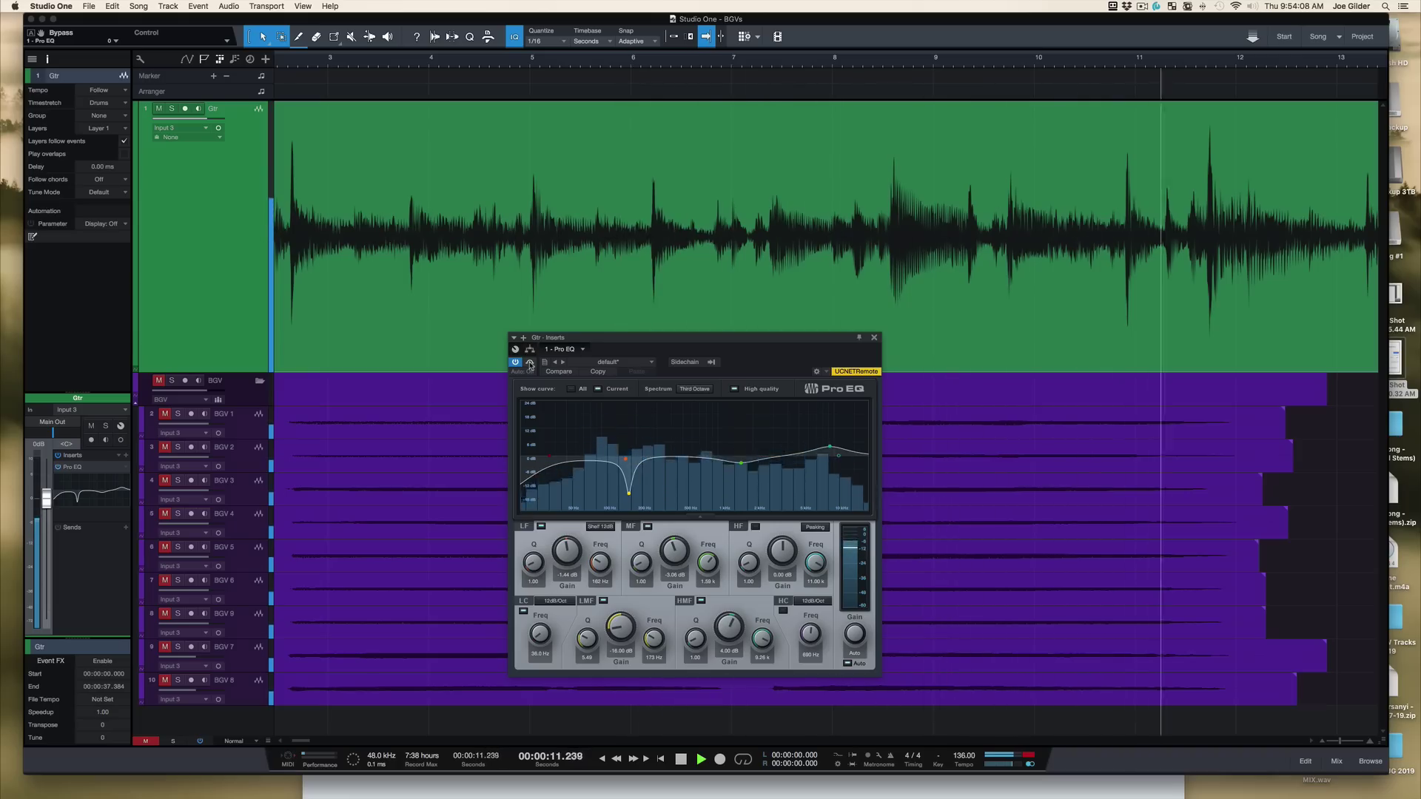
pyautogui.press('space')
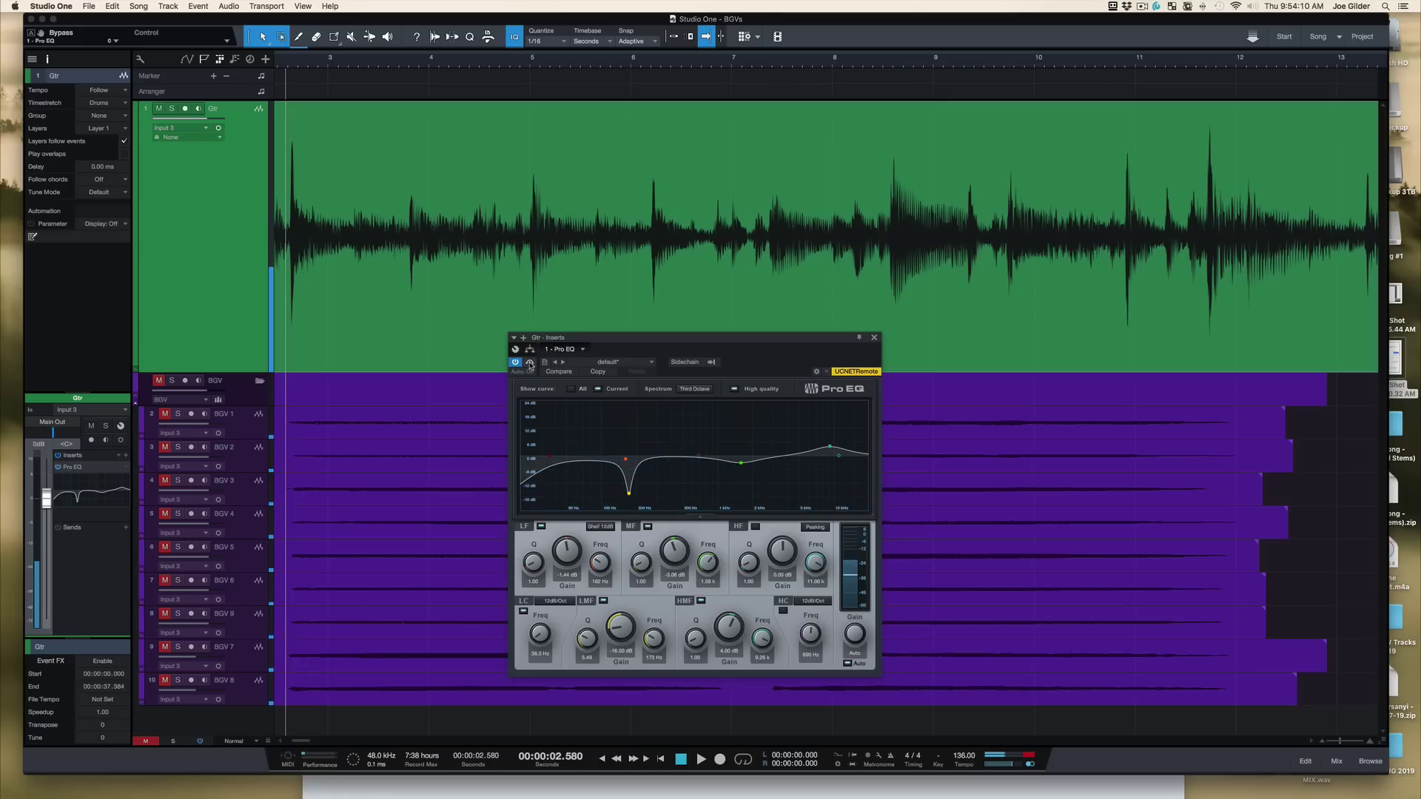